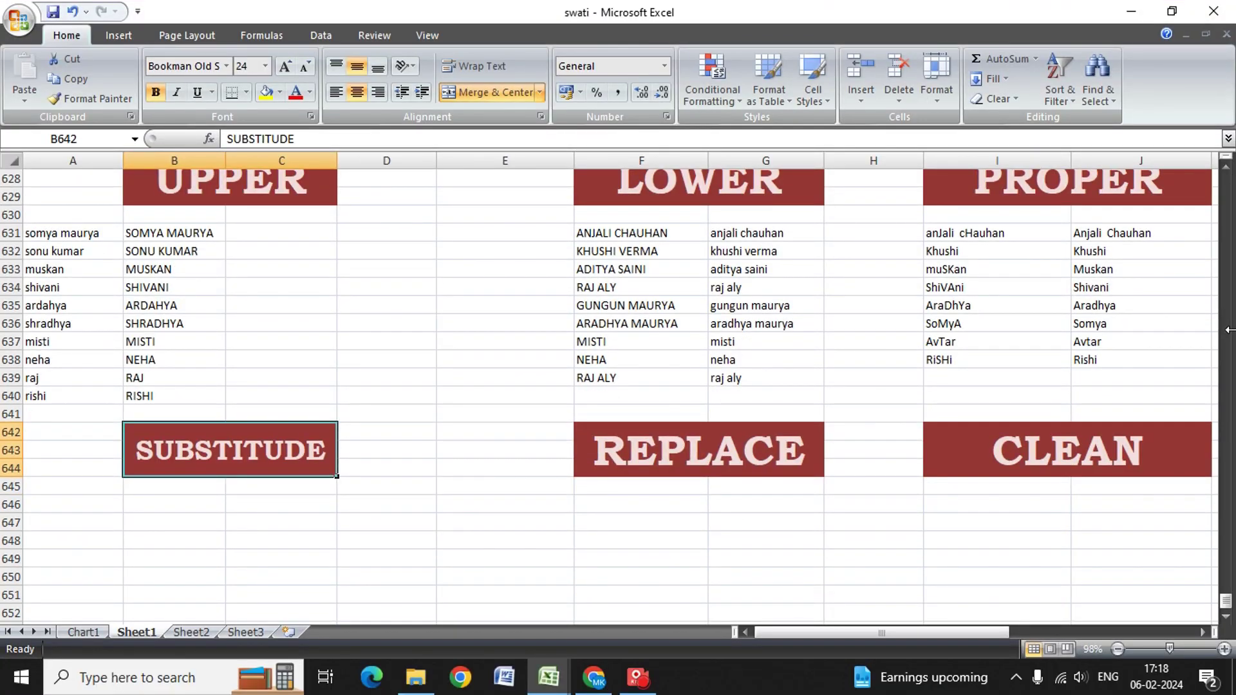
Review the UPPER results above and the CLEAN and CHAR headers across the sheet.
{"action": "key", "text": "Up"}
{"action": "key", "text": "Up"}
{"action": "key", "text": "Up"}
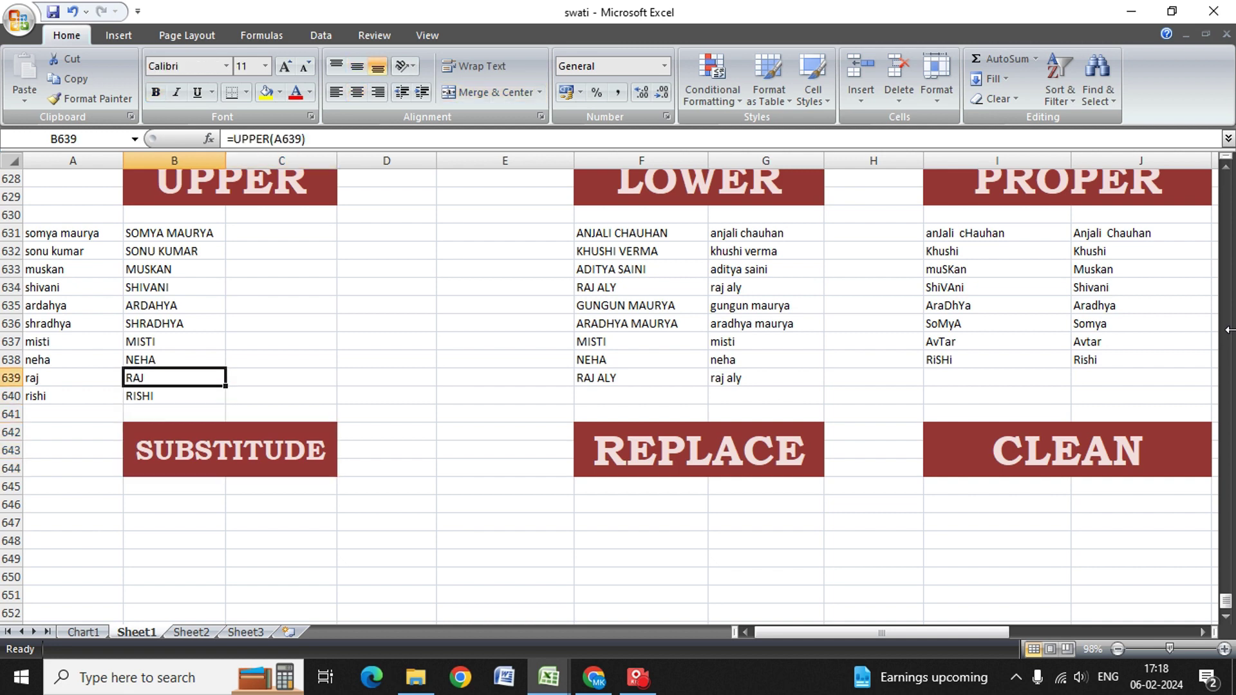
{"action": "key", "text": "Up"}
{"action": "key", "text": "Down"}
{"action": "key", "text": "Down"}
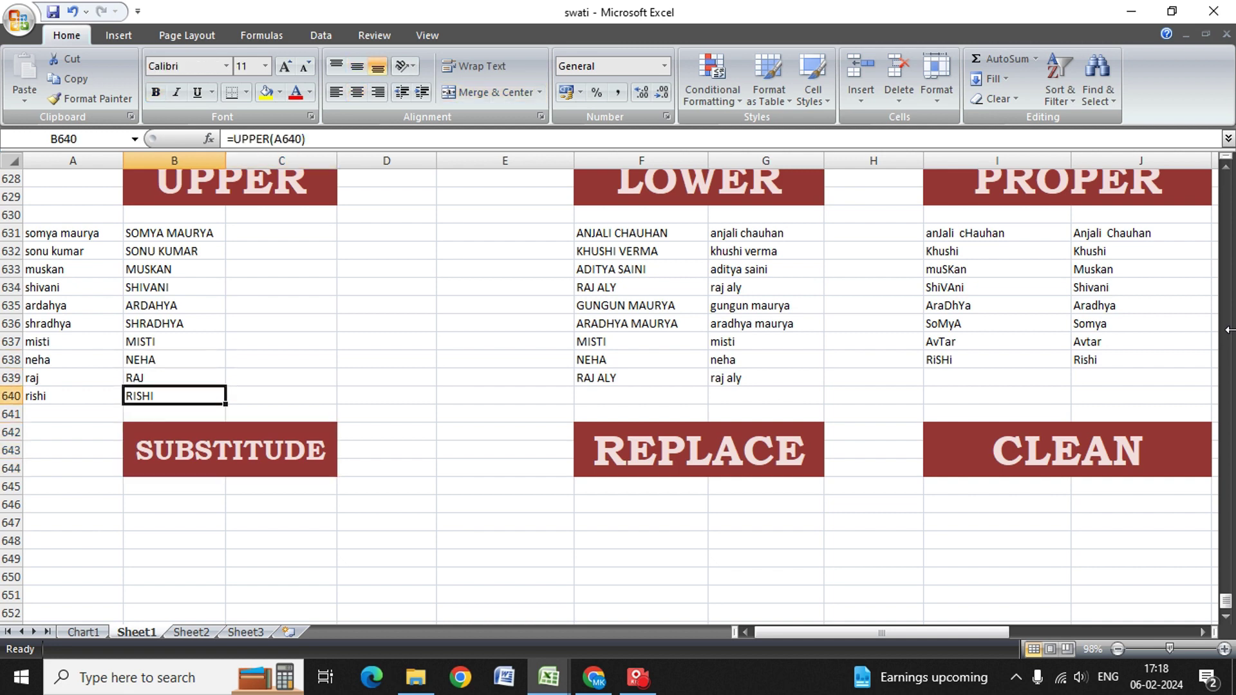
{"action": "key", "text": "Down"}
{"action": "key", "text": "Down"}
{"action": "key", "text": "Up"}
{"action": "key", "text": "Down"}
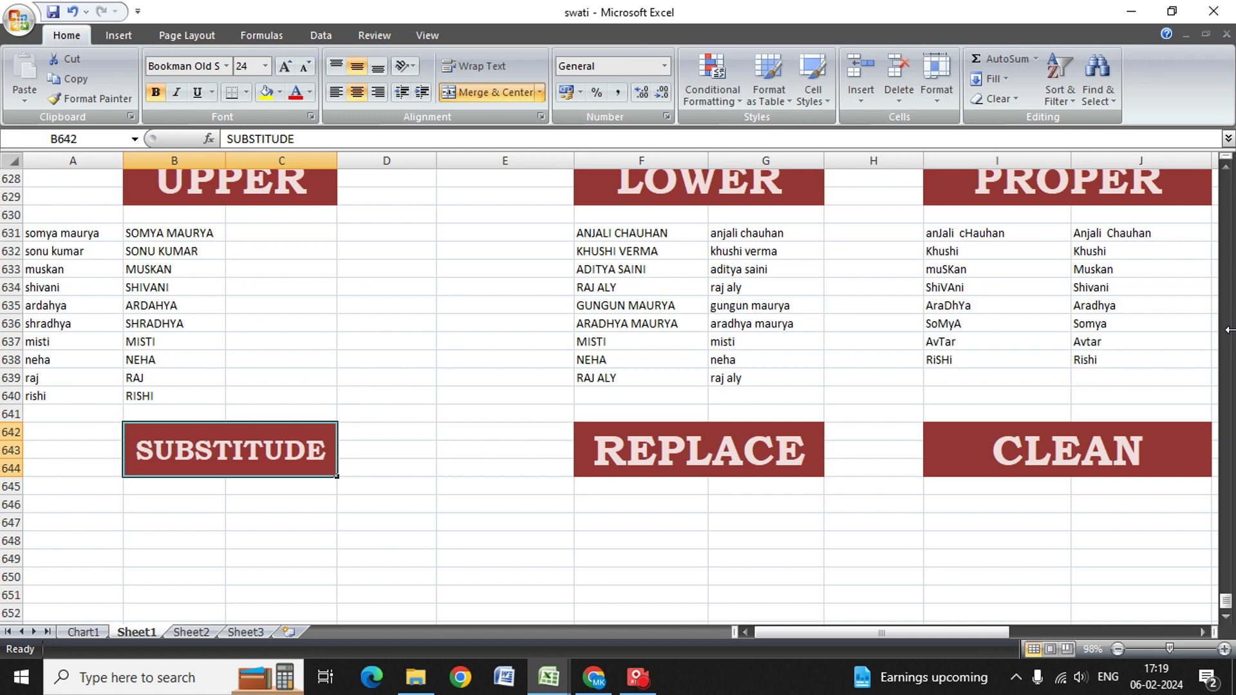
{"action": "key", "text": "Right"}
{"action": "key", "text": "Right"}
{"action": "key", "text": "Right"}
{"action": "key", "text": "Right"}
{"action": "key", "text": "Right"}
{"action": "key", "text": "Right"}
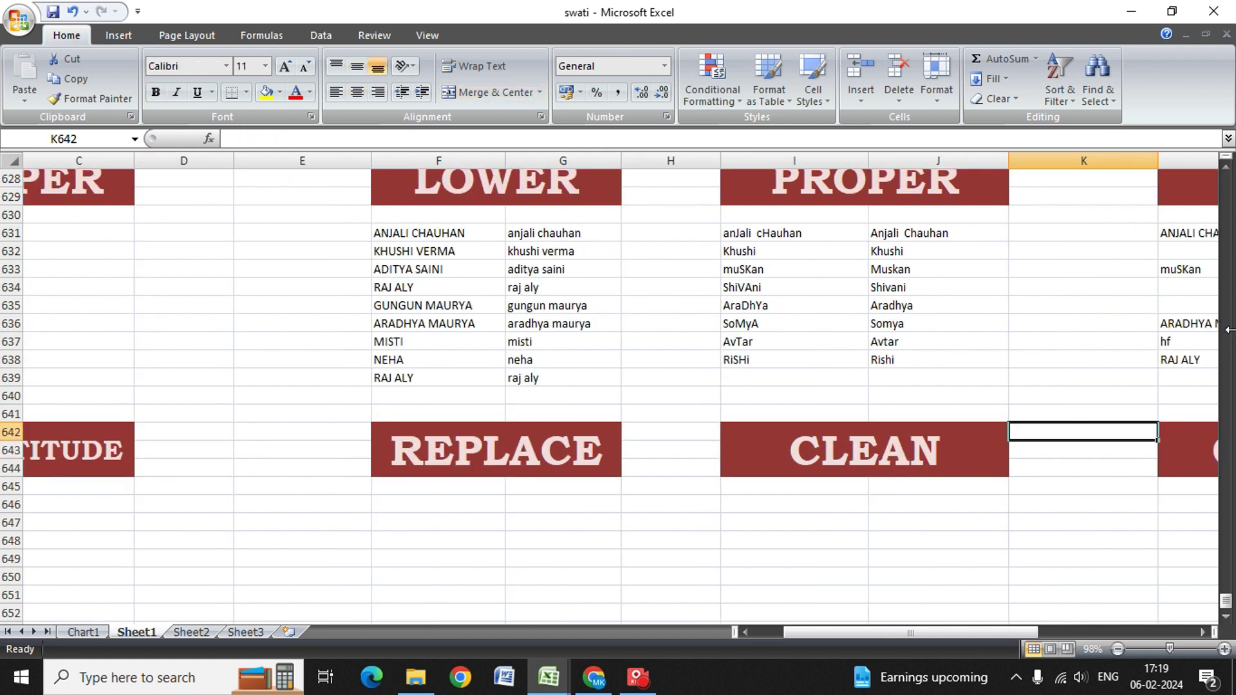
{"action": "key", "text": "Right"}
{"action": "key", "text": "Right"}
{"action": "key", "text": "Left"}
{"action": "key", "text": "Left"}
{"action": "key", "text": "Left"}
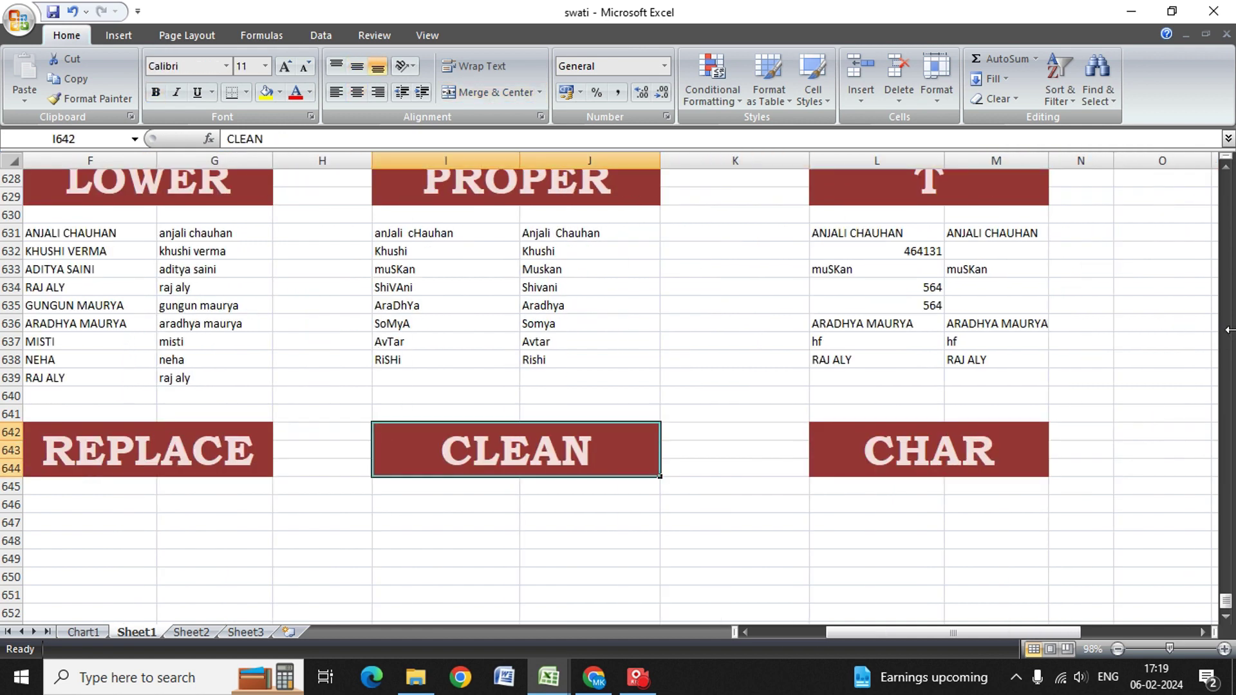
{"action": "key", "text": "Left"}
{"action": "key", "text": "Left"}
{"action": "key", "text": "Left"}
{"action": "key", "text": "Left"}
{"action": "key", "text": "Left"}
{"action": "key", "text": "Left"}
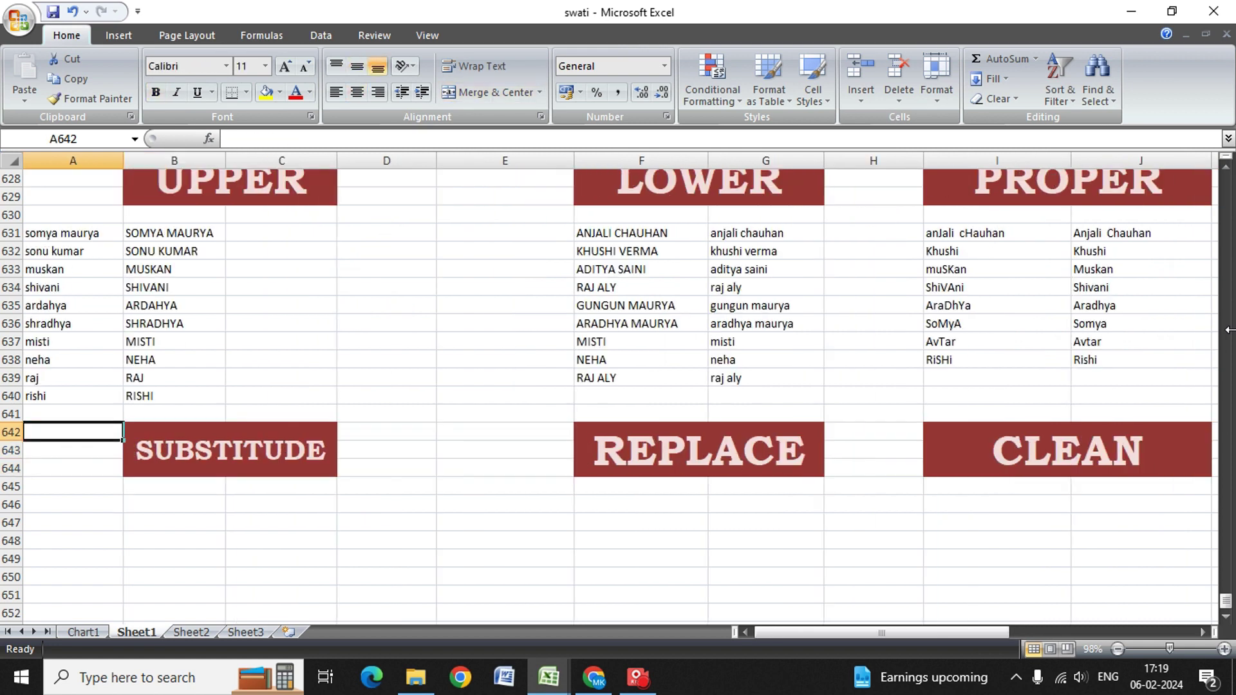
Paste the KHUSHI, RAJ and RISHI names into A645:A652, then select B645.
{"action": "key", "text": "Down"}
{"action": "key", "text": "Down"}
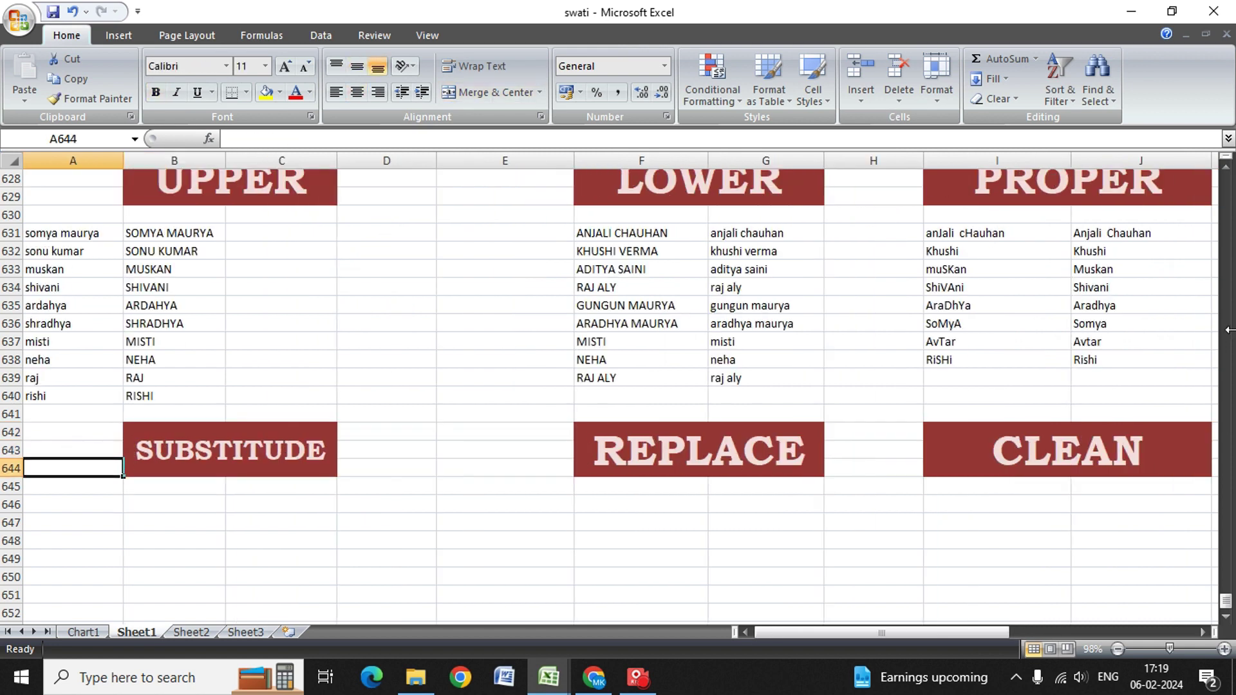
{"action": "key", "text": "ctrl+v"}
{"action": "key", "text": "Up"}
{"action": "key", "text": "Up"}
{"action": "key", "text": "Up"}
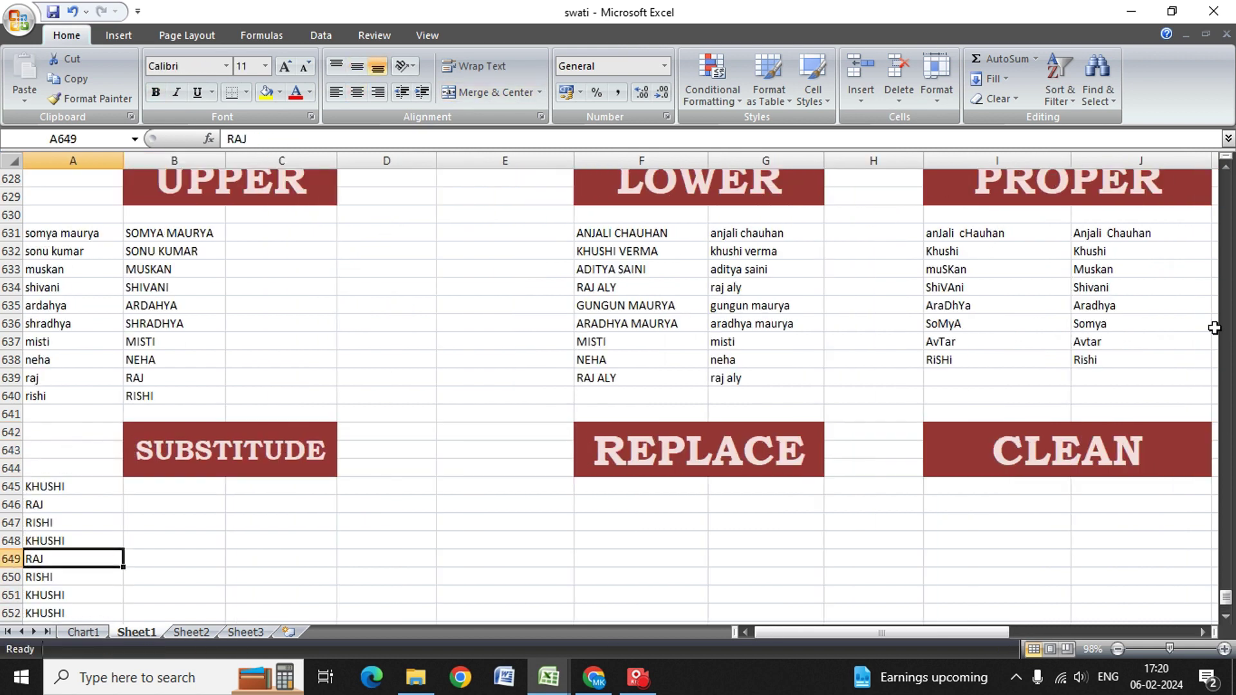
{"action": "key", "text": "Up"}
{"action": "key", "text": "Up"}
{"action": "key", "text": "Up"}
{"action": "key", "text": "Up"}
{"action": "key", "text": "Up"}
{"action": "key", "text": "Down"}
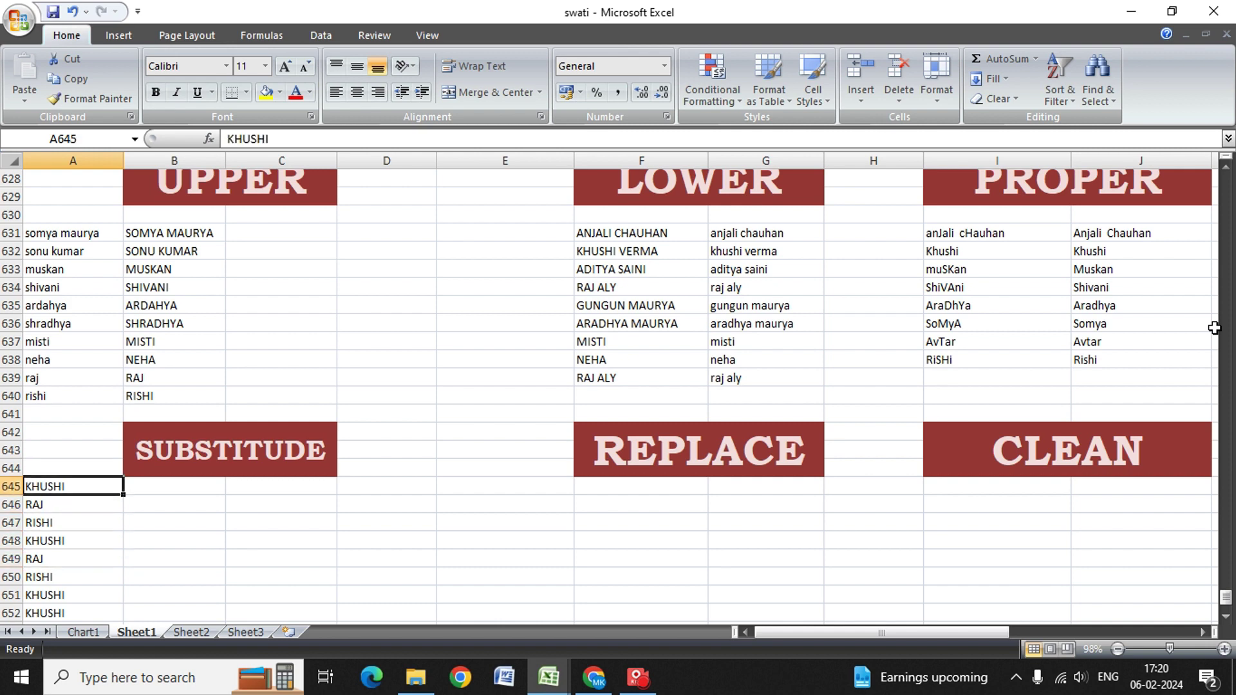
{"action": "key", "text": "Right"}
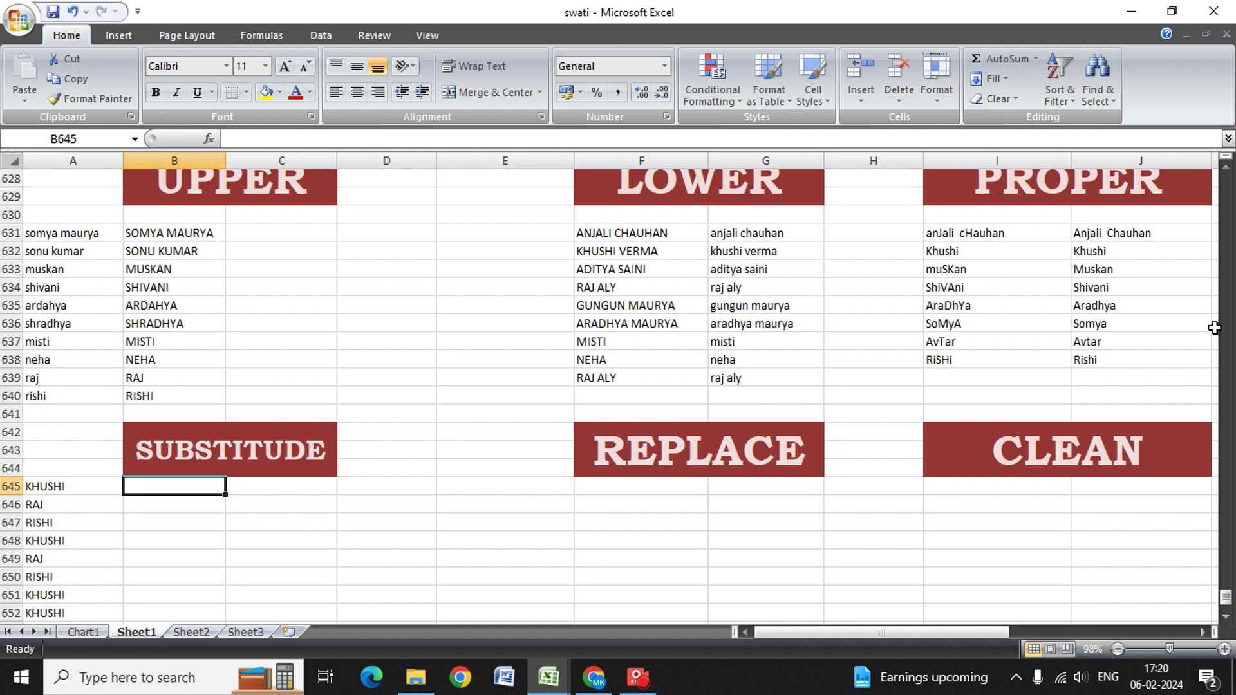
Enter =SUBSTITUTE(A645,"KHUSHI","MUSKAN") in B645 so it displays MUSKAN.
{"action": "type", "text": "="}
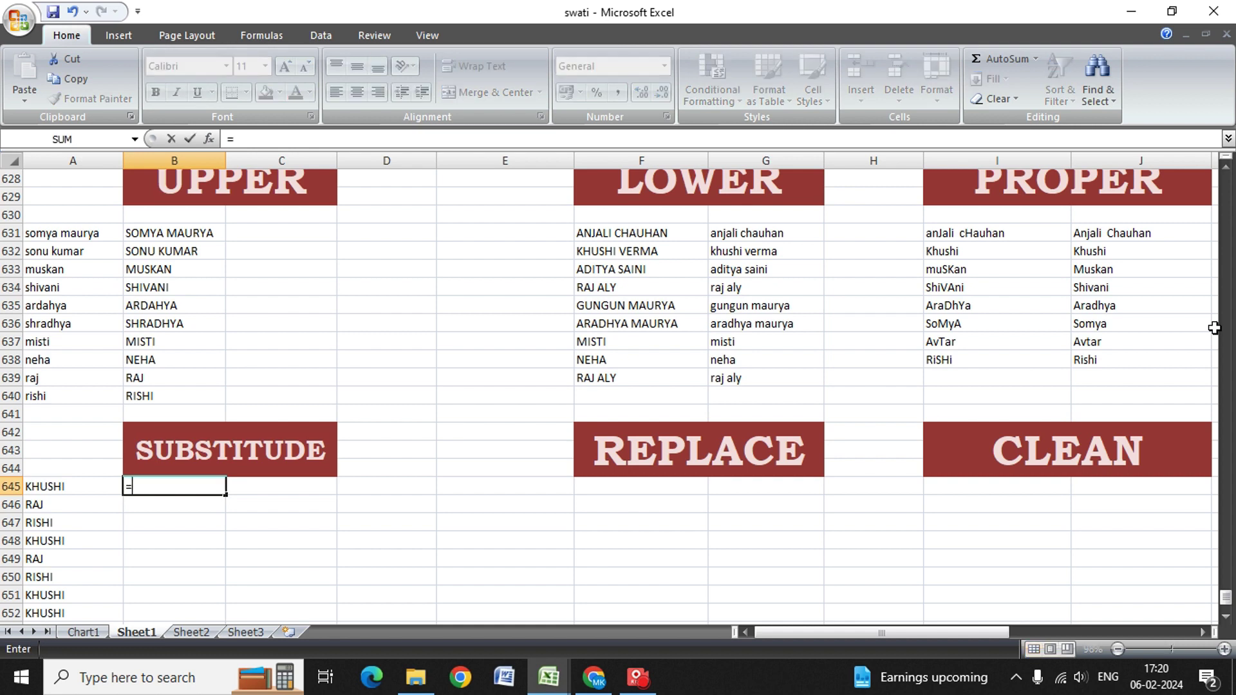
{"action": "type", "text": "SU"}
{"action": "key", "text": "Tab"}
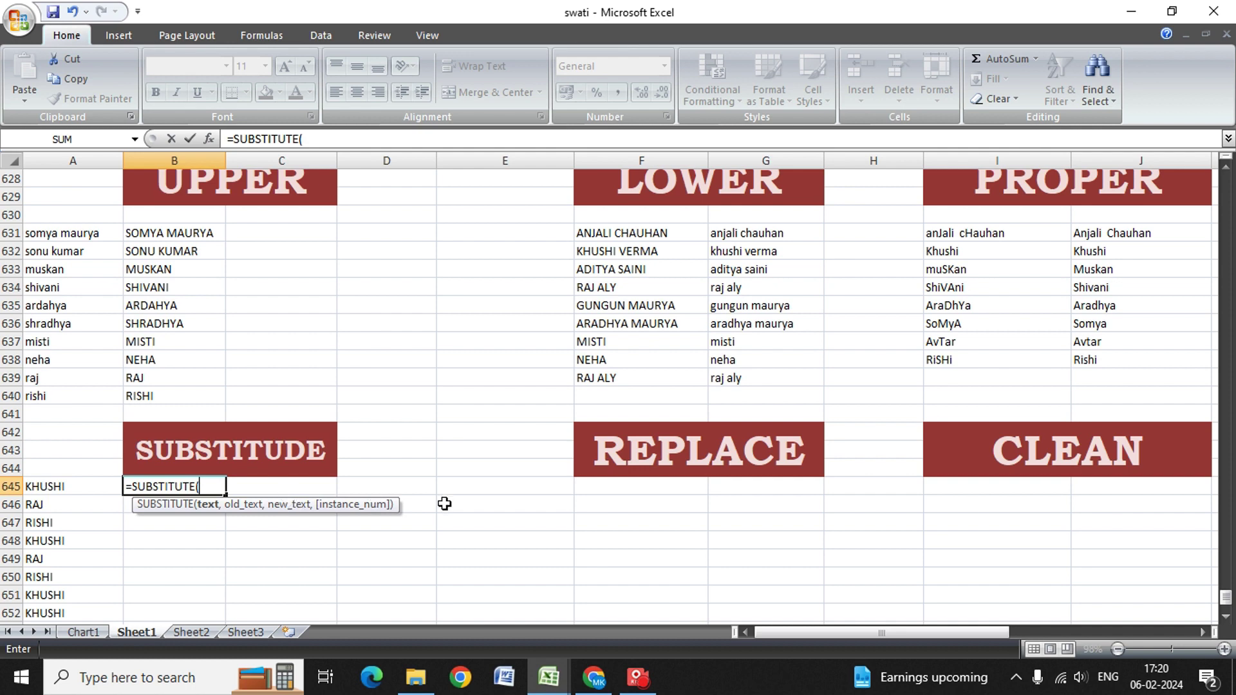
{"action": "key", "text": "Left"}
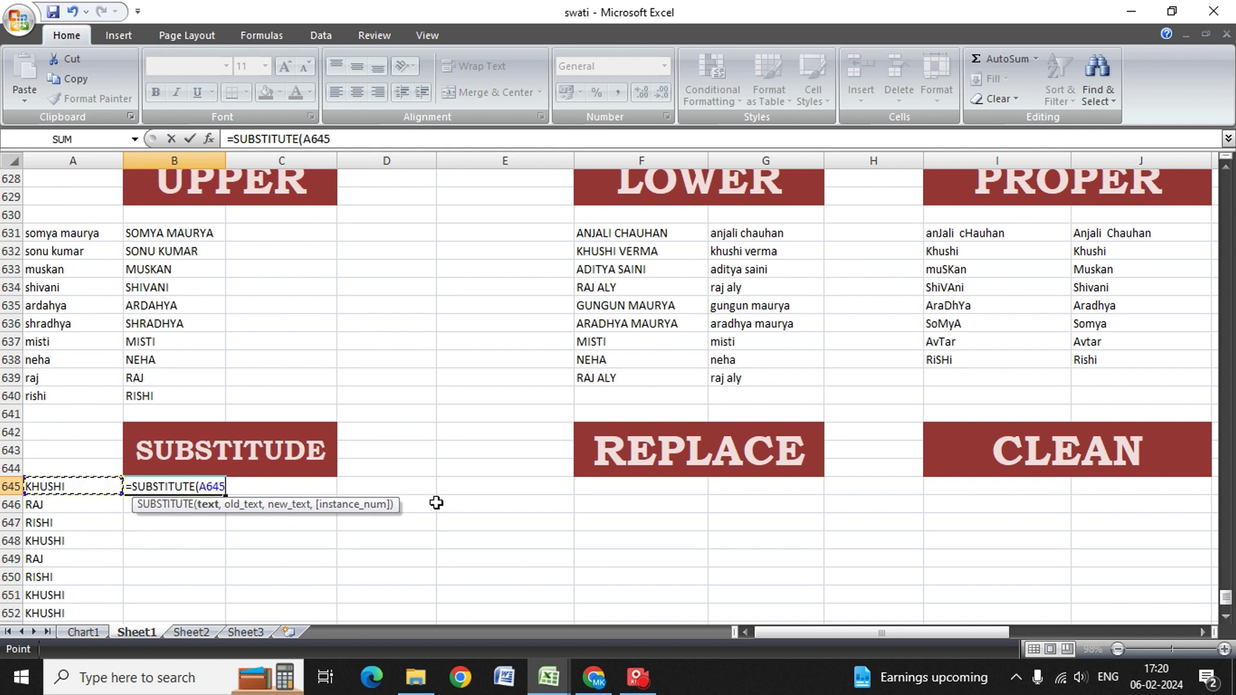
{"action": "type", "text": ","}
{"action": "type", "text": "\""}
{"action": "type", "text": "KHSHUI"}
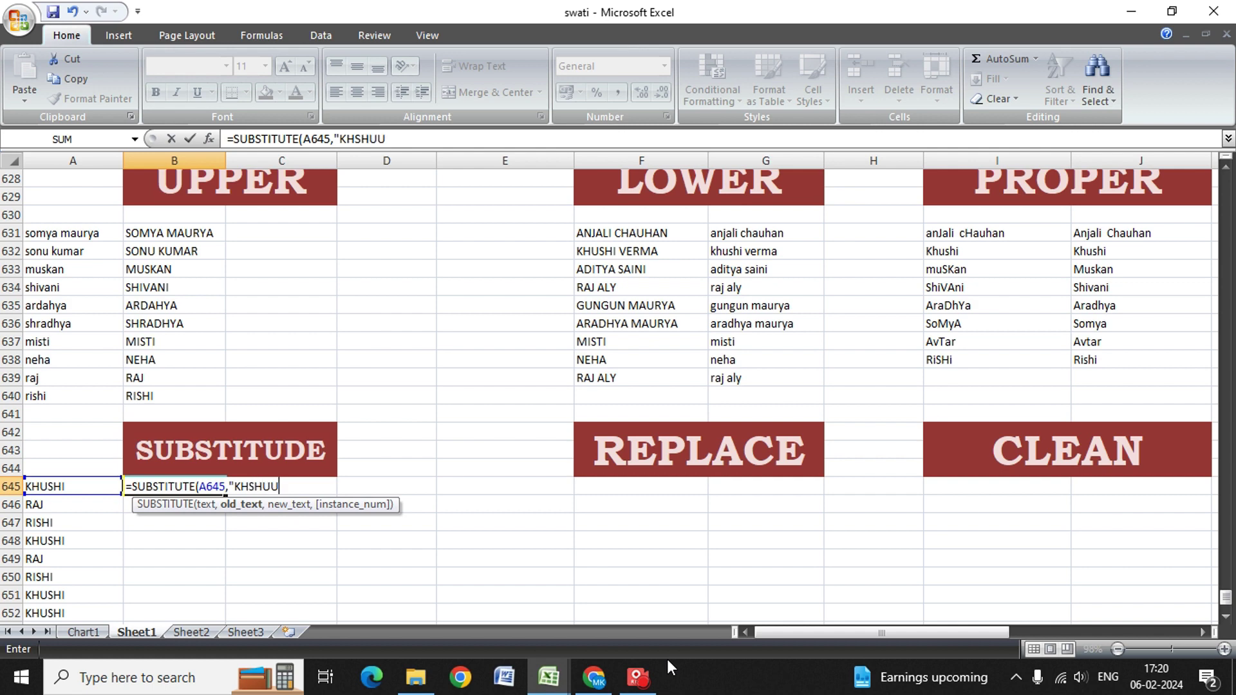
{"action": "key", "text": "BackSpace"}
{"action": "key", "text": "BackSpace"}
{"action": "key", "text": "BackSpace"}
{"action": "key", "text": "BackSpace"}
{"action": "type", "text": "US"}
{"action": "type", "text": "HI\""}
{"action": "type", "text": ","}
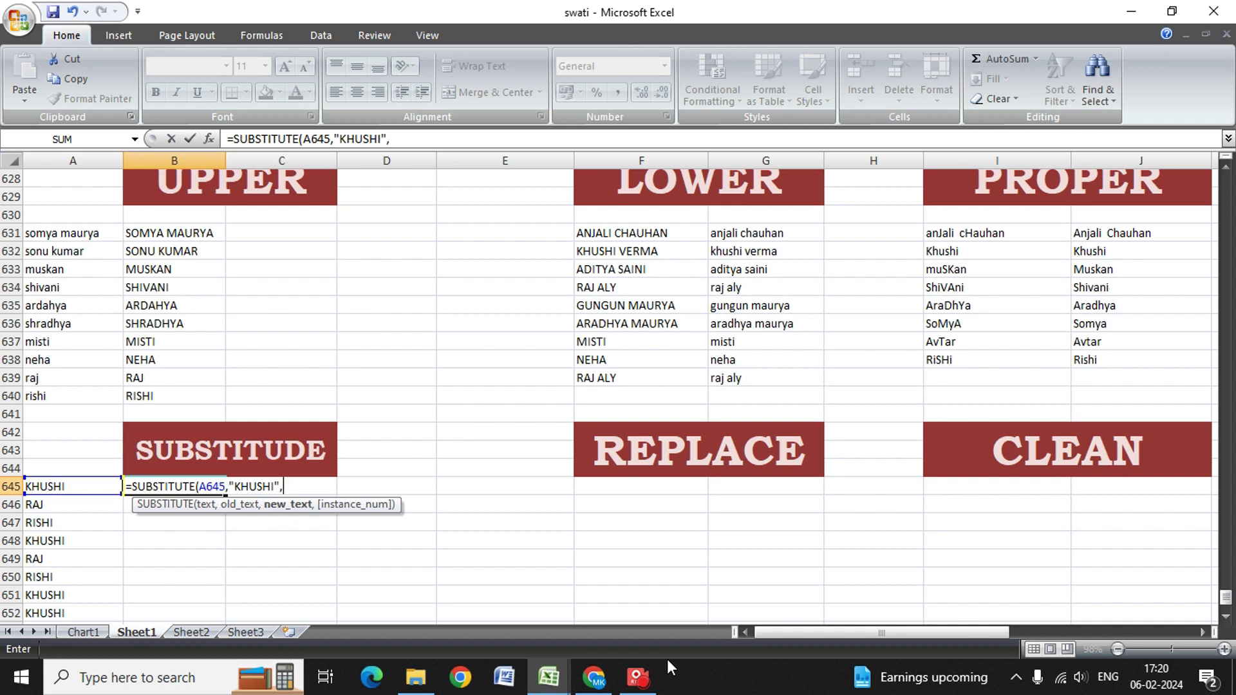
{"action": "type", "text": "\"SWA"}
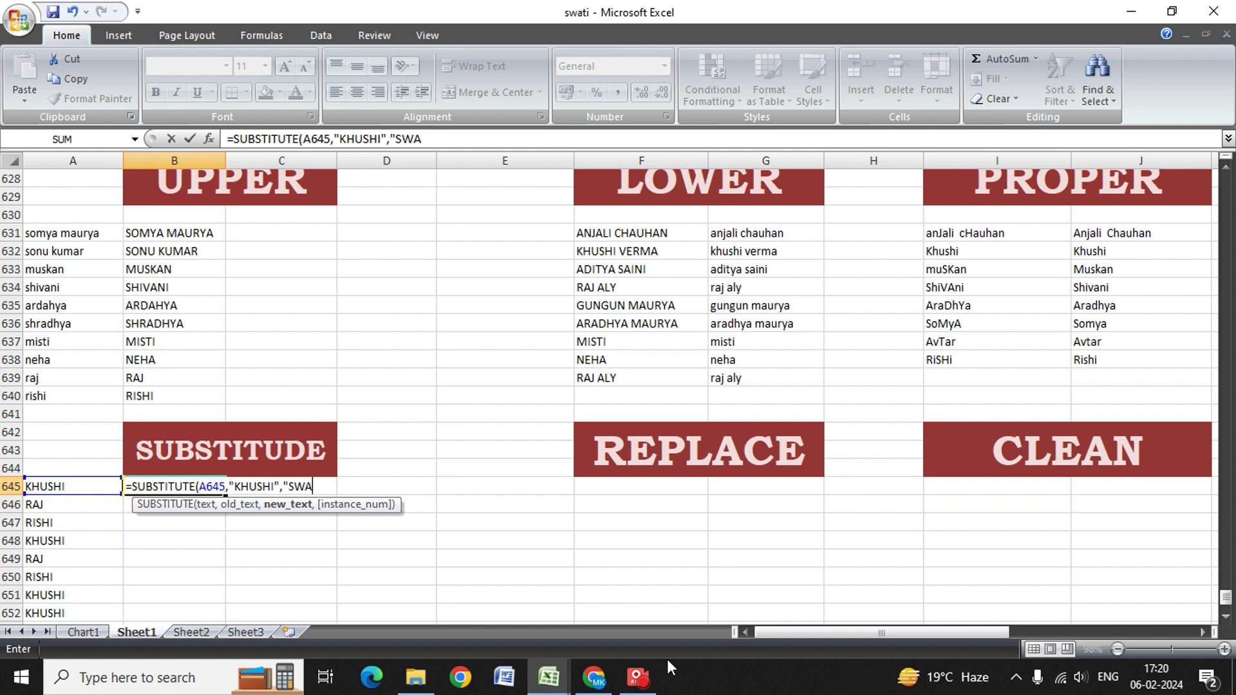
{"action": "type", "text": "TI\""}
{"action": "key", "text": "BackSpace"}
{"action": "key", "text": "BackSpace"}
{"action": "key", "text": "BackSpace"}
{"action": "key", "text": "BackSpace"}
{"action": "key", "text": "BackSpace"}
{"action": "key", "text": "BackSpace"}
{"action": "type", "text": "MUSKA"}
{"action": "type", "text": "N\""}
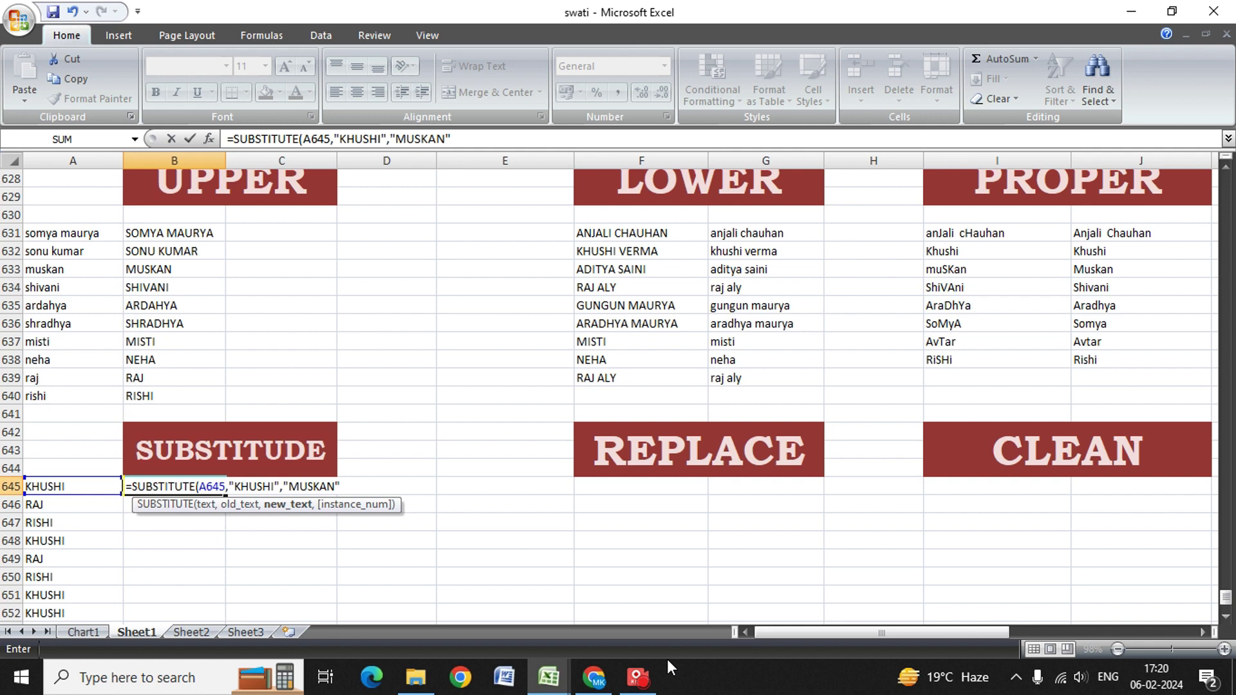
{"action": "type", "text": ")"}
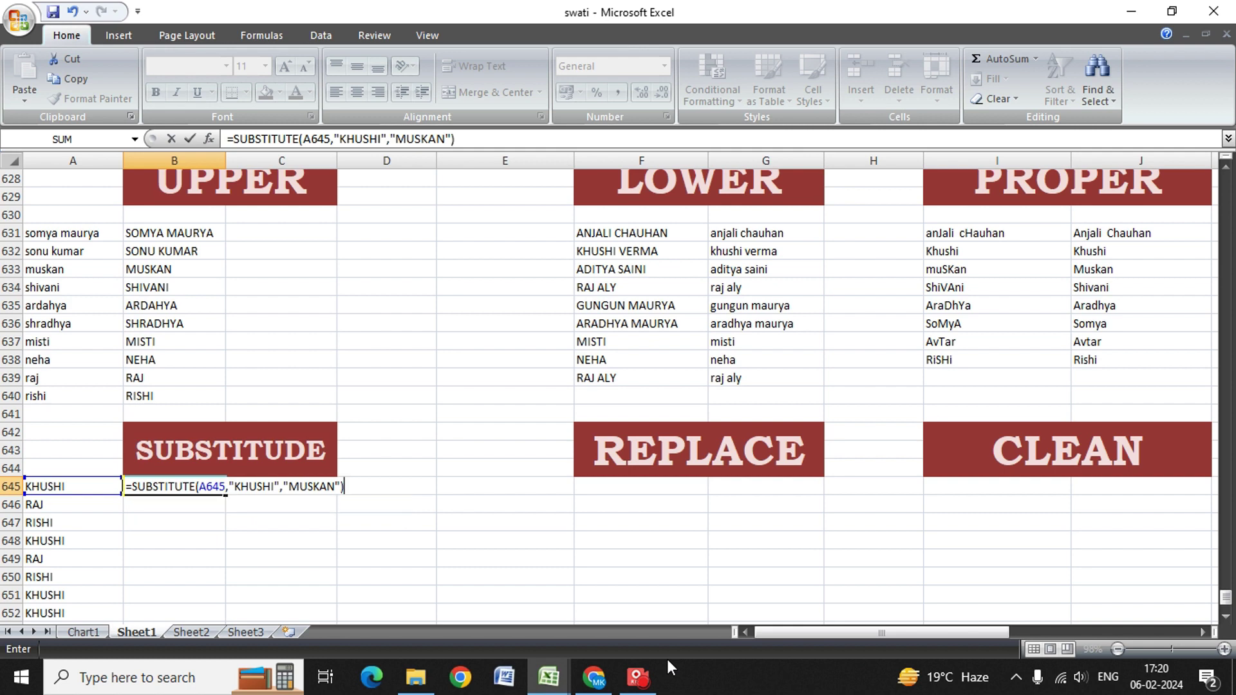
{"action": "key", "text": "Return"}
{"action": "key", "text": "Down"}
{"action": "key", "text": "Up"}
{"action": "key", "text": "Up"}
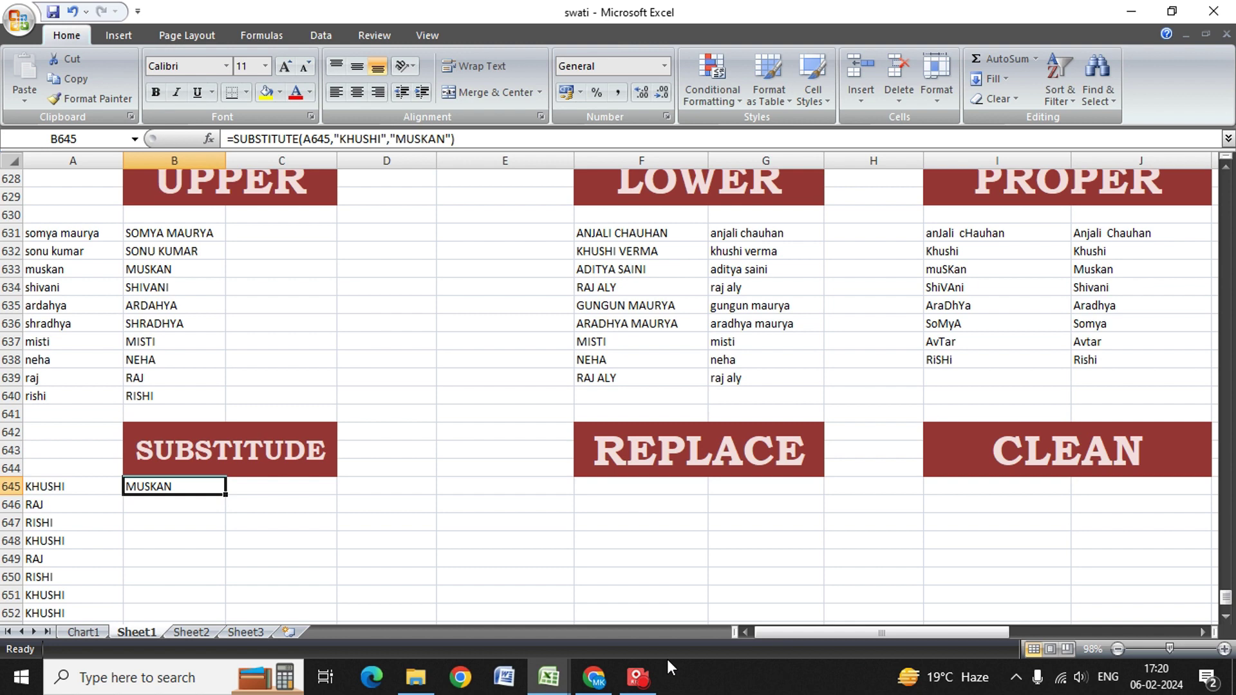
{"action": "key", "text": "shift+Down"}
{"action": "key", "text": "shift+Down"}
{"action": "key", "text": "shift+Down"}
{"action": "key", "text": "shift+Down"}
{"action": "key", "text": "shift+Down"}
{"action": "key", "text": "shift+Down"}
{"action": "key", "text": "shift+Down"}
{"action": "key", "text": "shift+Down"}
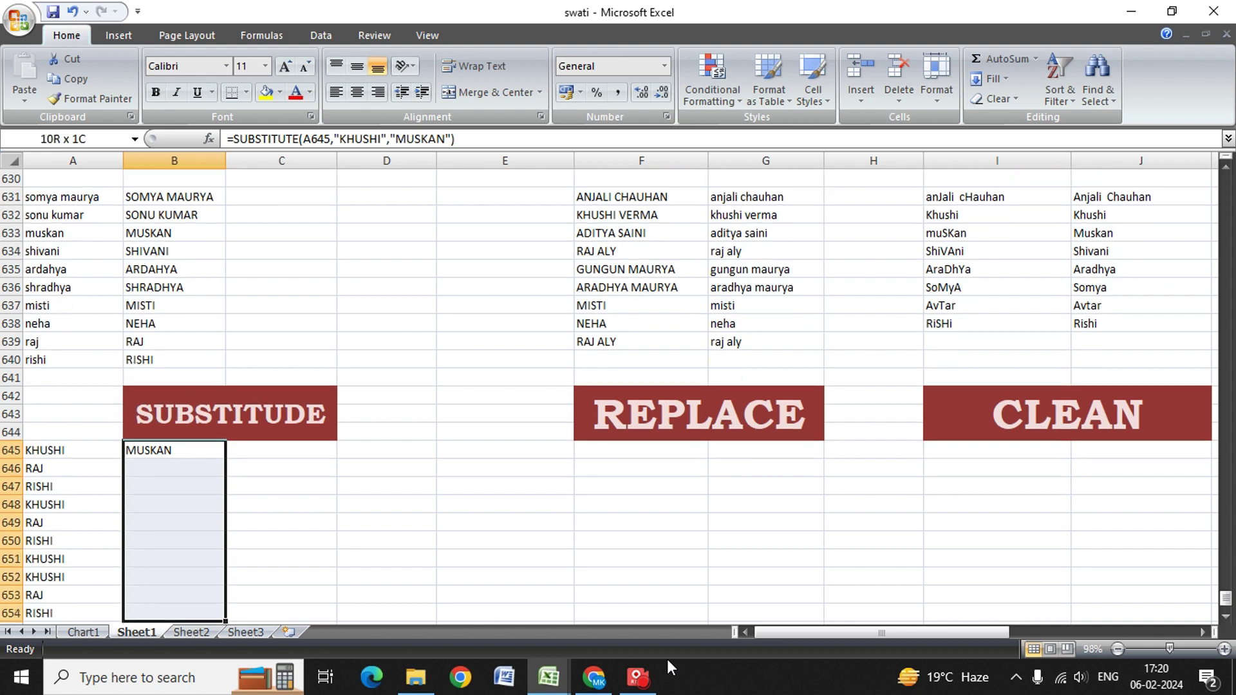
{"action": "key", "text": "shift+Down"}
{"action": "key", "text": "shift+Down"}
{"action": "key", "text": "shift+Down"}
{"action": "key", "text": "shift+Down"}
{"action": "key", "text": "shift+Down"}
{"action": "key", "text": "shift+Down"}
{"action": "key", "text": "shift+Down"}
{"action": "key", "text": "shift+Up"}
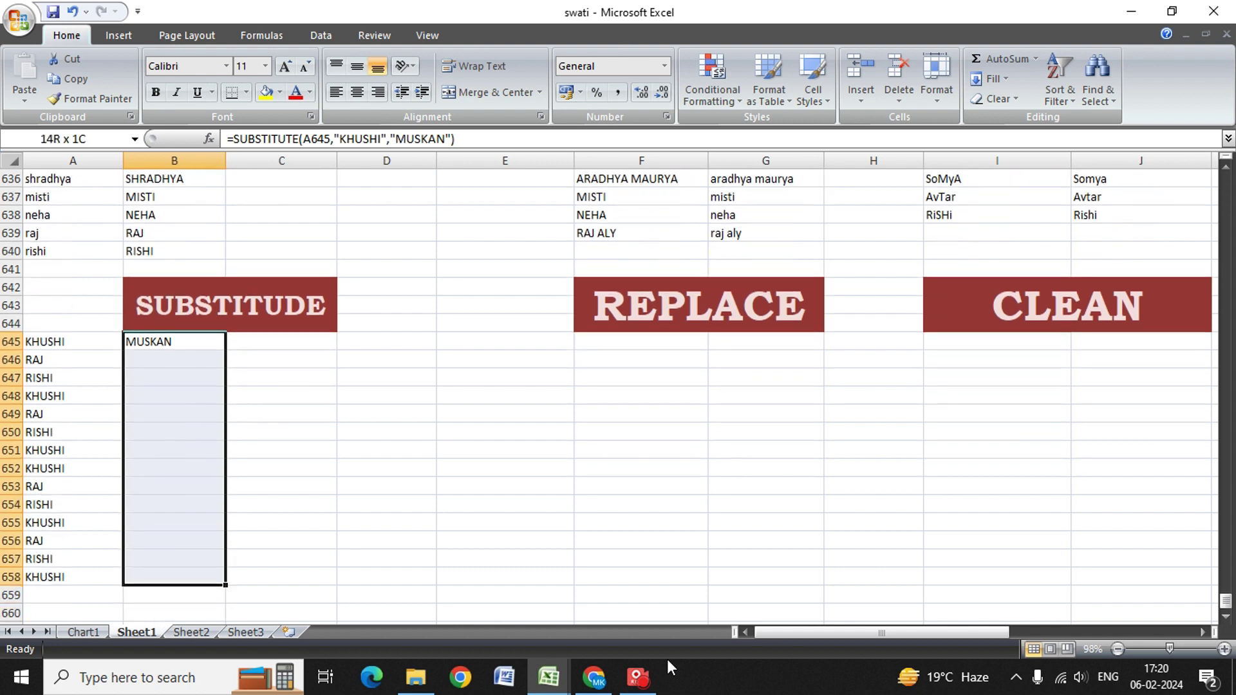
{"action": "key", "text": "shift+Up"}
{"action": "key", "text": "ctrl+d"}
{"action": "key", "text": "Down"}
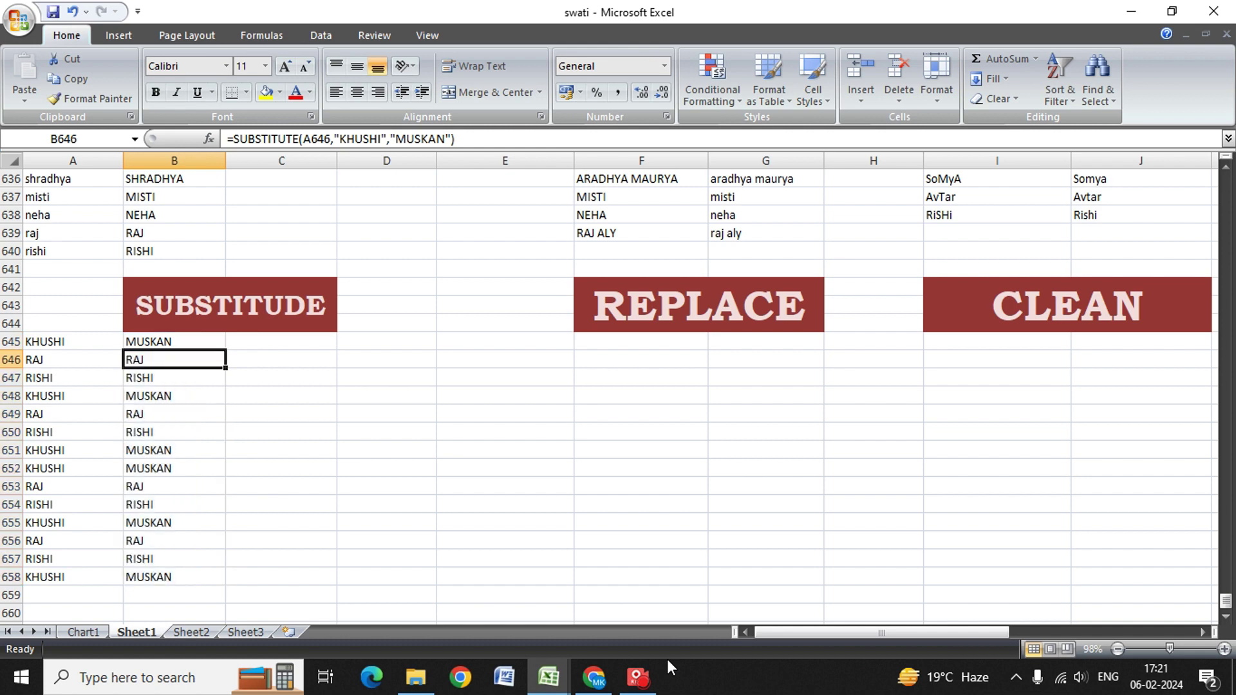
{"action": "key", "text": "Down"}
{"action": "key", "text": "Down"}
{"action": "key", "text": "Left"}
{"action": "key", "text": "Right"}
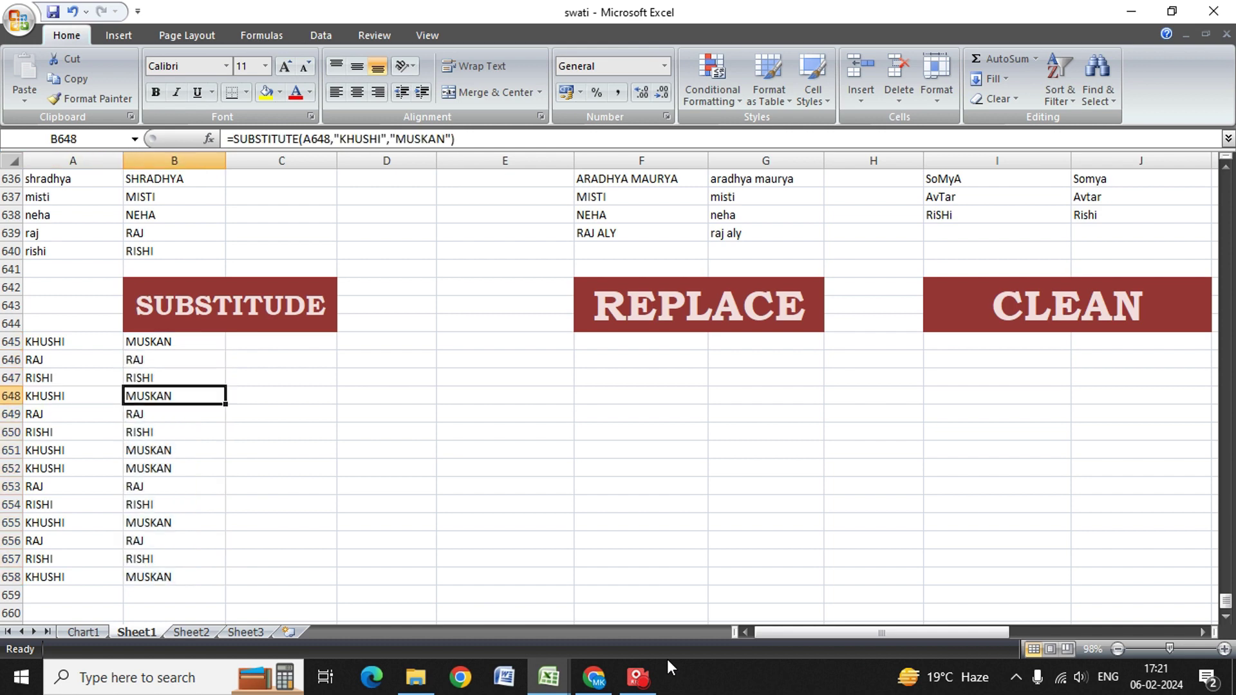
{"action": "key", "text": "Left"}
{"action": "key", "text": "Right"}
{"action": "key", "text": "Up"}
{"action": "key", "text": "Up"}
{"action": "key", "text": "Up"}
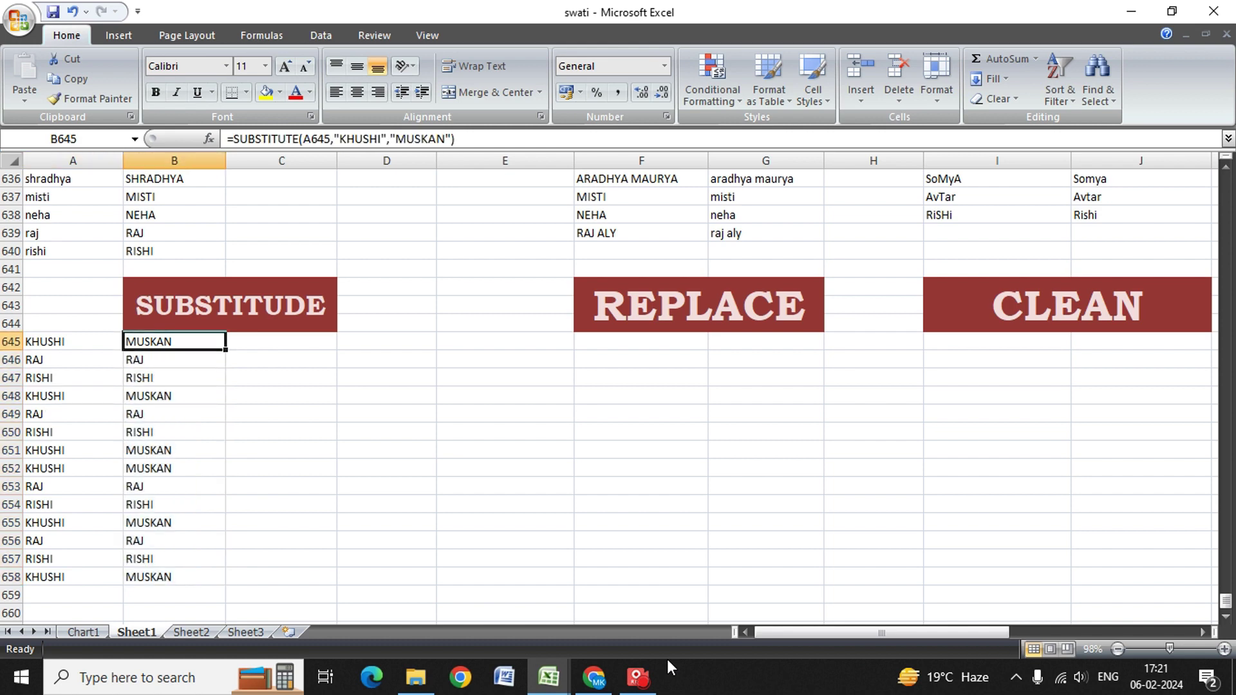
{"action": "key", "text": "Down"}
{"action": "key", "text": "Down"}
{"action": "key", "text": "Down"}
{"action": "key", "text": "Down"}
{"action": "key", "text": "Down"}
{"action": "key", "text": "Down"}
{"action": "key", "text": "Down"}
{"action": "key", "text": "Down"}
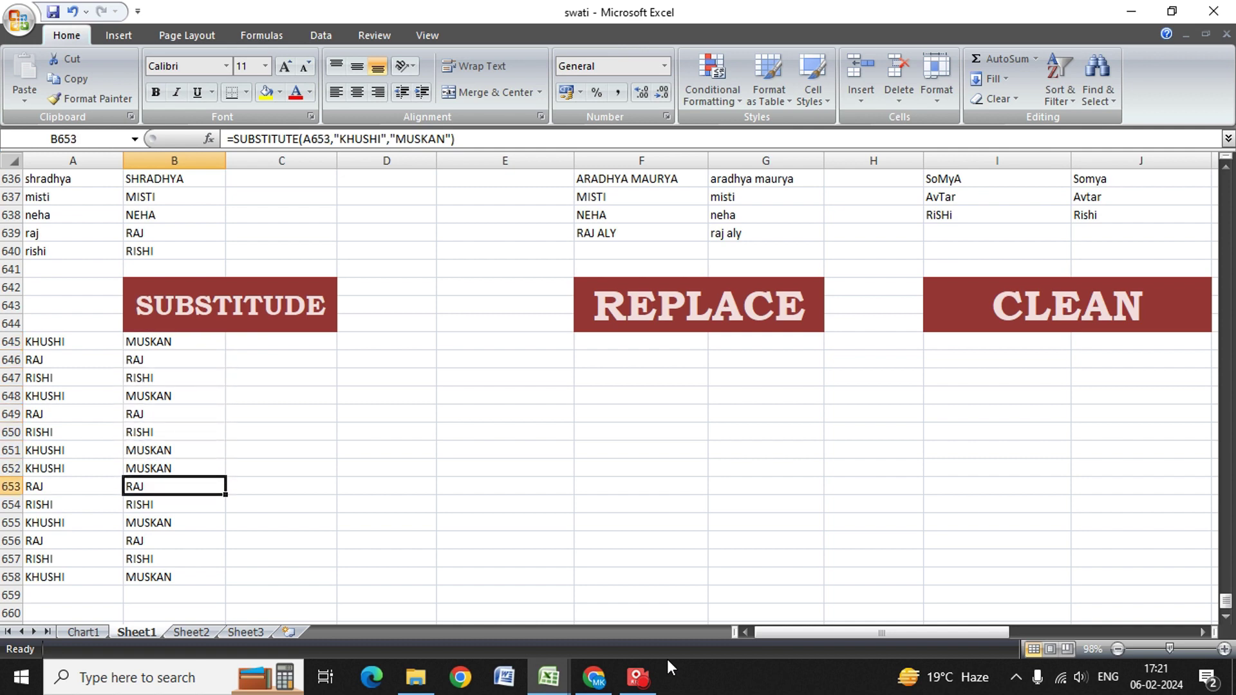
{"action": "key", "text": "Up"}
{"action": "key", "text": "Up"}
{"action": "key", "text": "Down"}
{"action": "key", "text": "Down"}
{"action": "key", "text": "Down"}
{"action": "key", "text": "Down"}
{"action": "key", "text": "Down"}
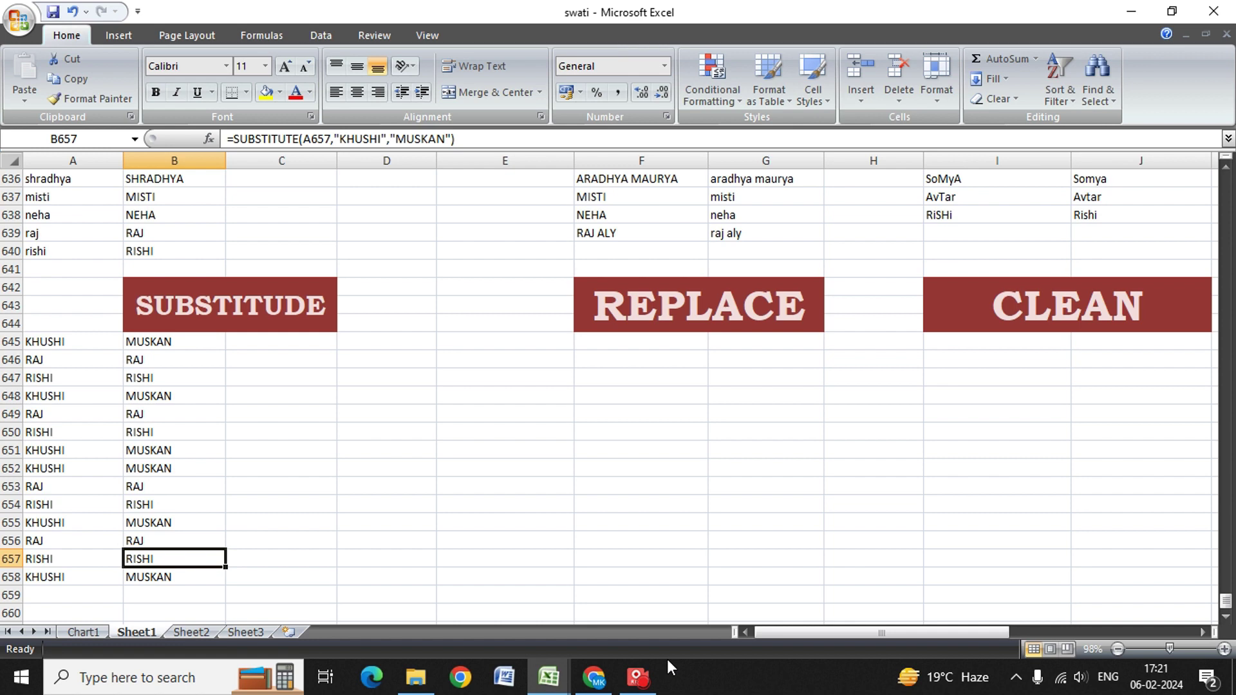
{"action": "key", "text": "Left"}
{"action": "key", "text": "Up"}
{"action": "key", "text": "Up"}
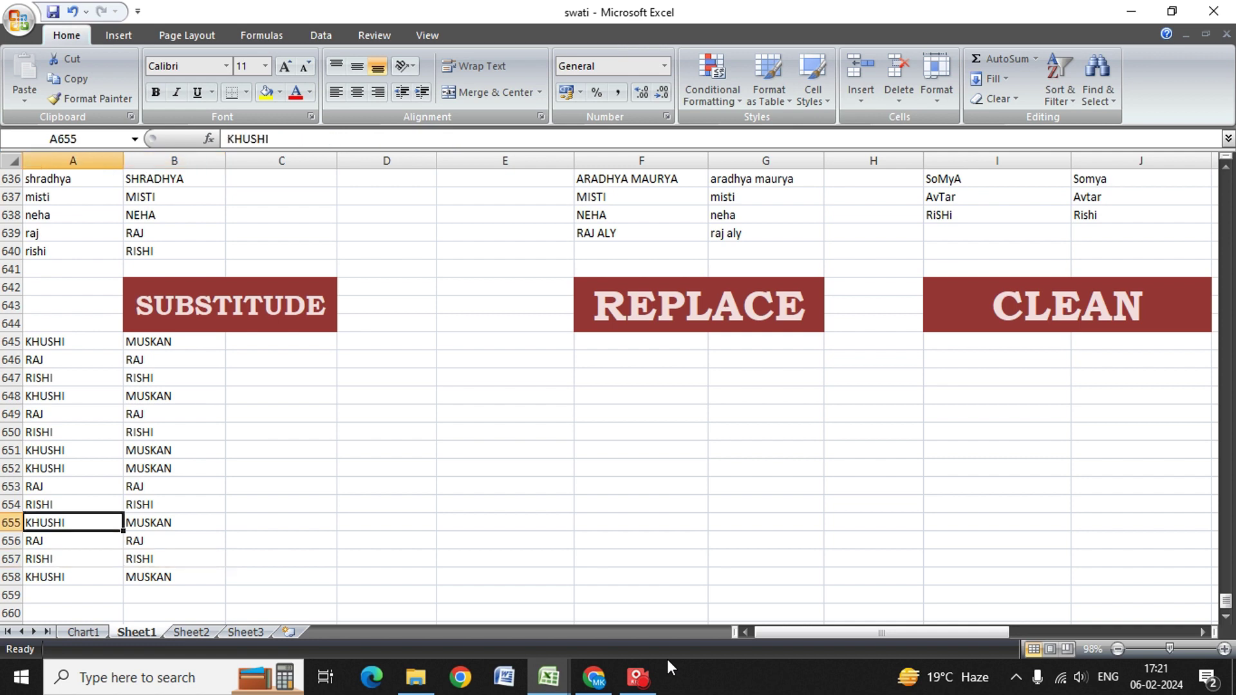
{"action": "key", "text": "Up"}
{"action": "key", "text": "Up"}
{"action": "key", "text": "Up"}
{"action": "key", "text": "Right"}
{"action": "key", "text": "Up"}
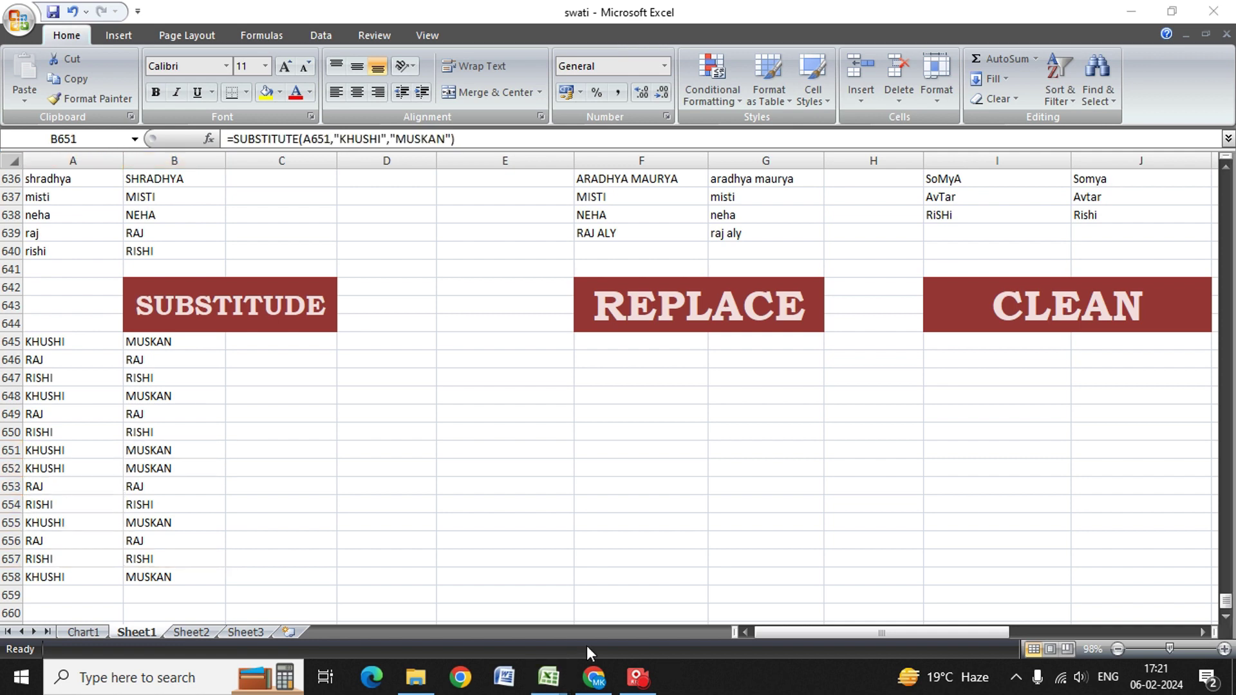
{"action": "key", "text": "F2"}
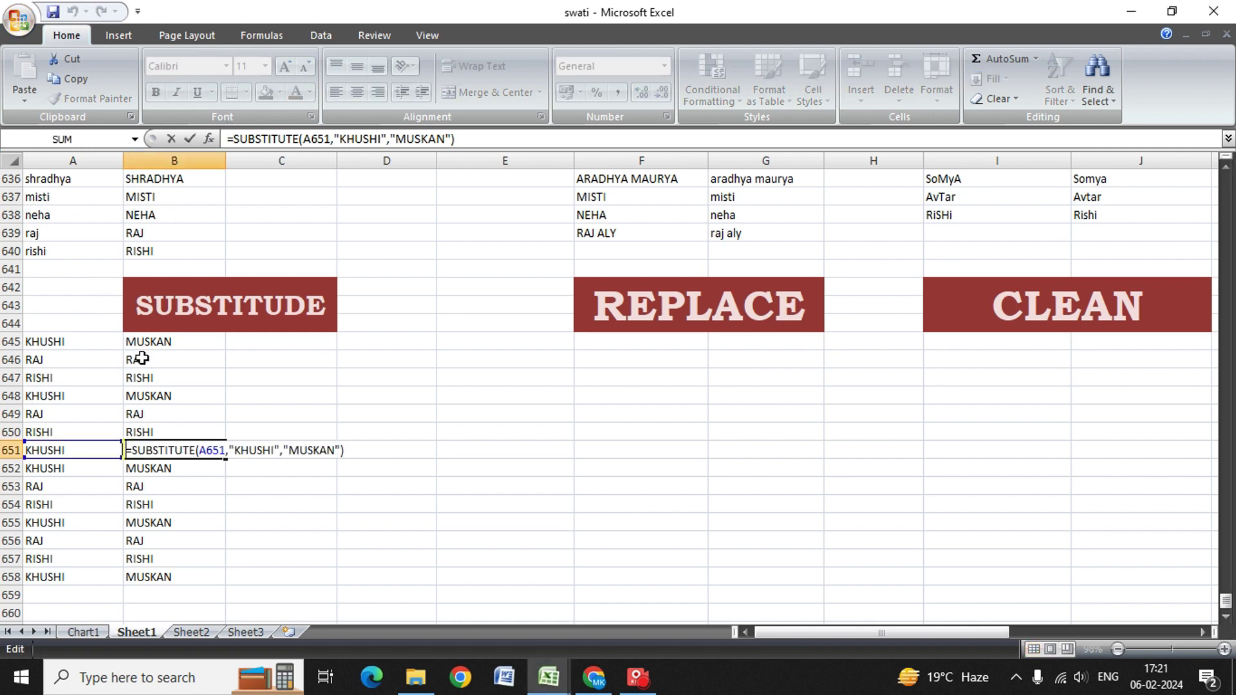
{"action": "type", "text": "="}
{"action": "left_click", "coordinate": [141, 359]}
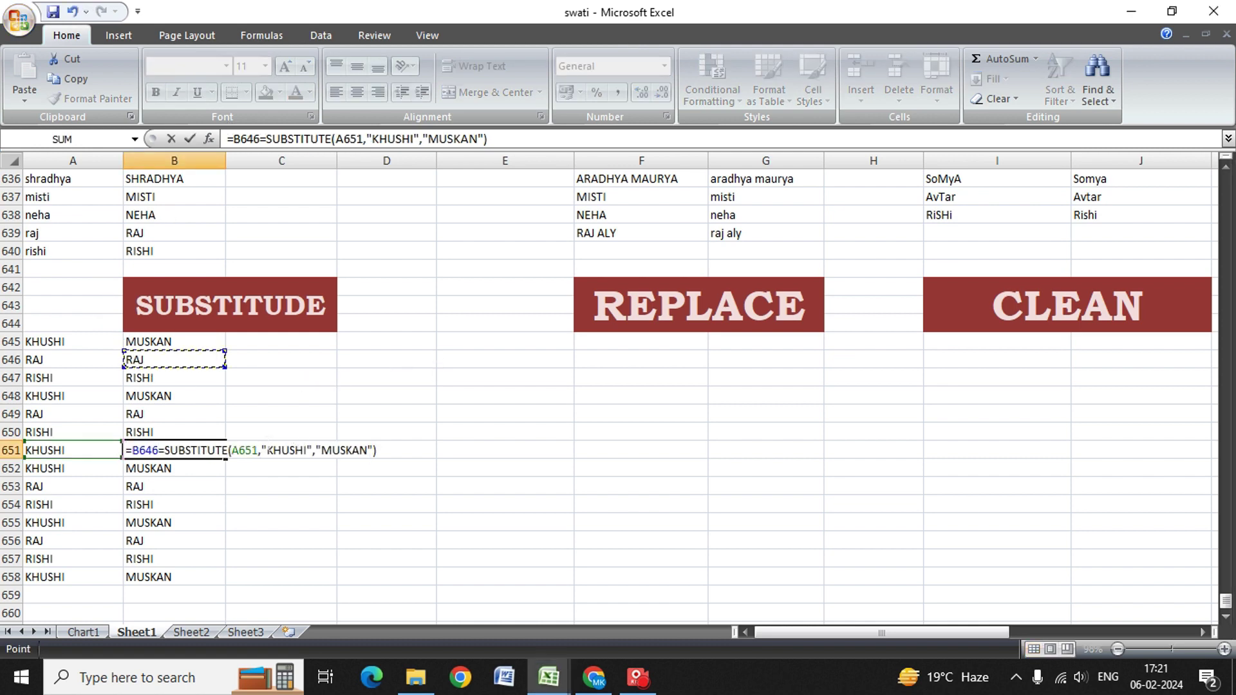
{"action": "key", "text": "Escape"}
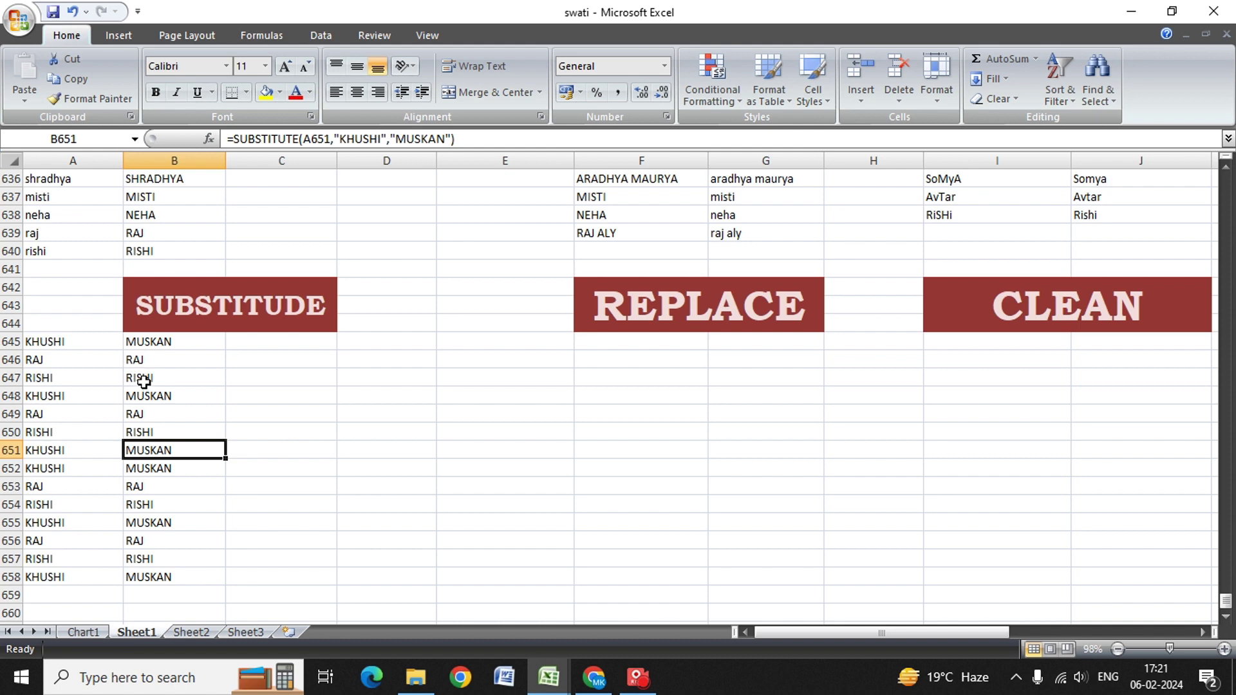
{"action": "left_click", "coordinate": [143, 382]}
{"action": "left_click", "coordinate": [215, 359]}
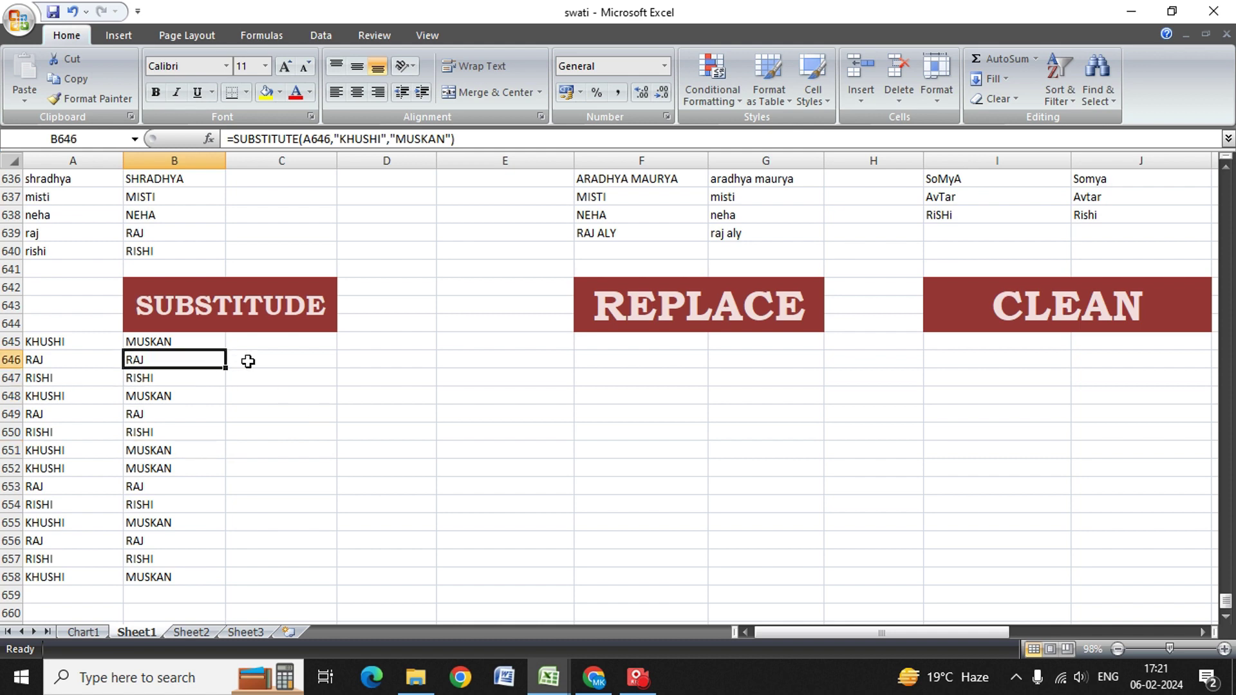
{"action": "key", "text": "F2"}
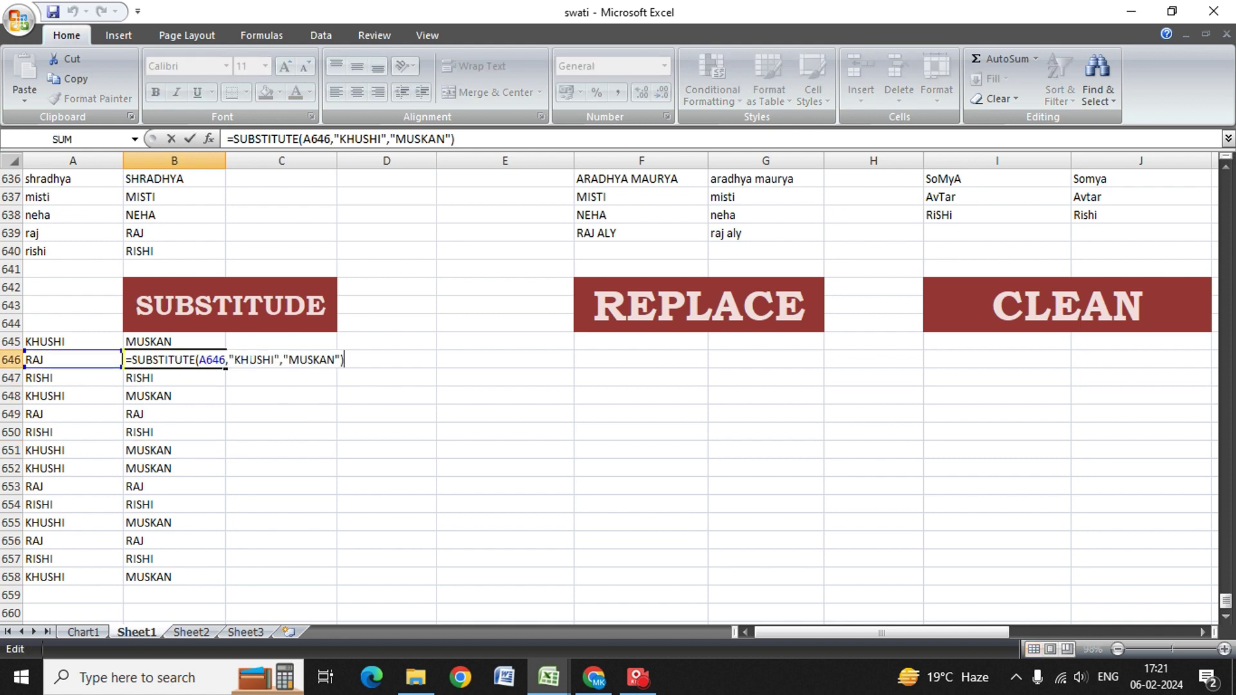
{"action": "key", "text": "BackSpace"}
{"action": "key", "text": "BackSpace"}
{"action": "key", "text": "BackSpace"}
{"action": "key", "text": "BackSpace"}
{"action": "key", "text": "BackSpace"}
{"action": "key", "text": "BackSpace"}
{"action": "key", "text": "BackSpace"}
{"action": "key", "text": "BackSpace"}
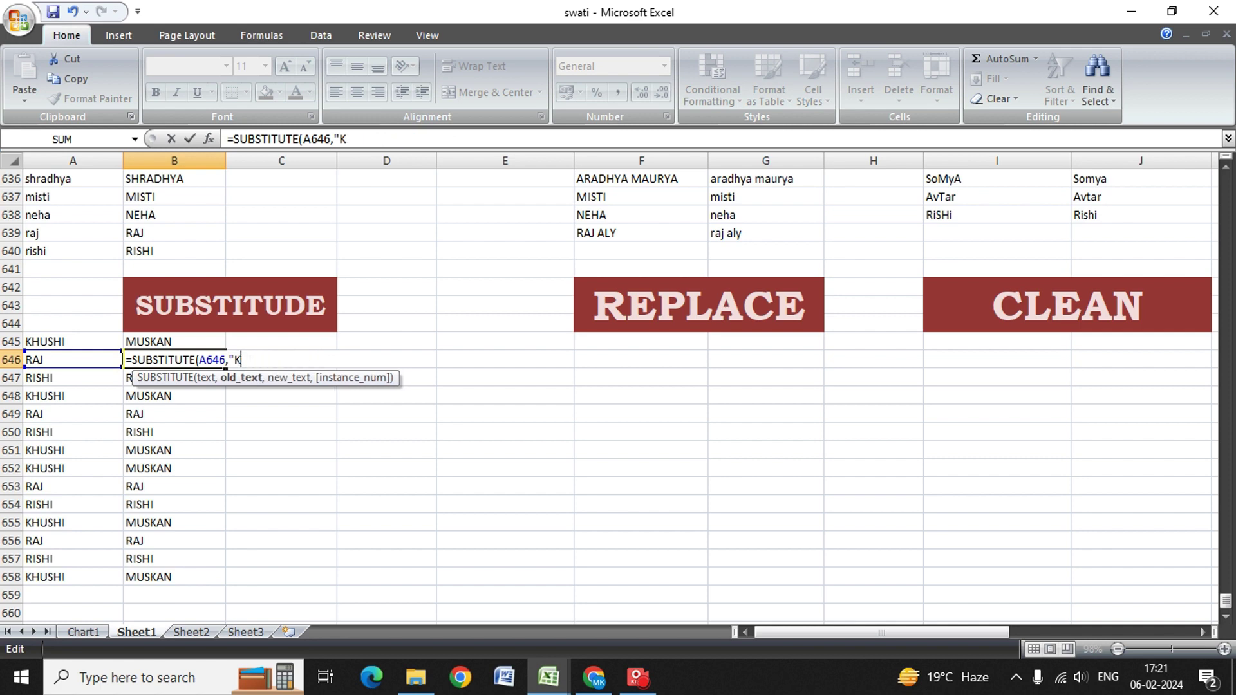
{"action": "key", "text": "BackSpace"}
{"action": "type", "text": "R"}
{"action": "type", "text": "AJ\""}
{"action": "type", "text": ","}
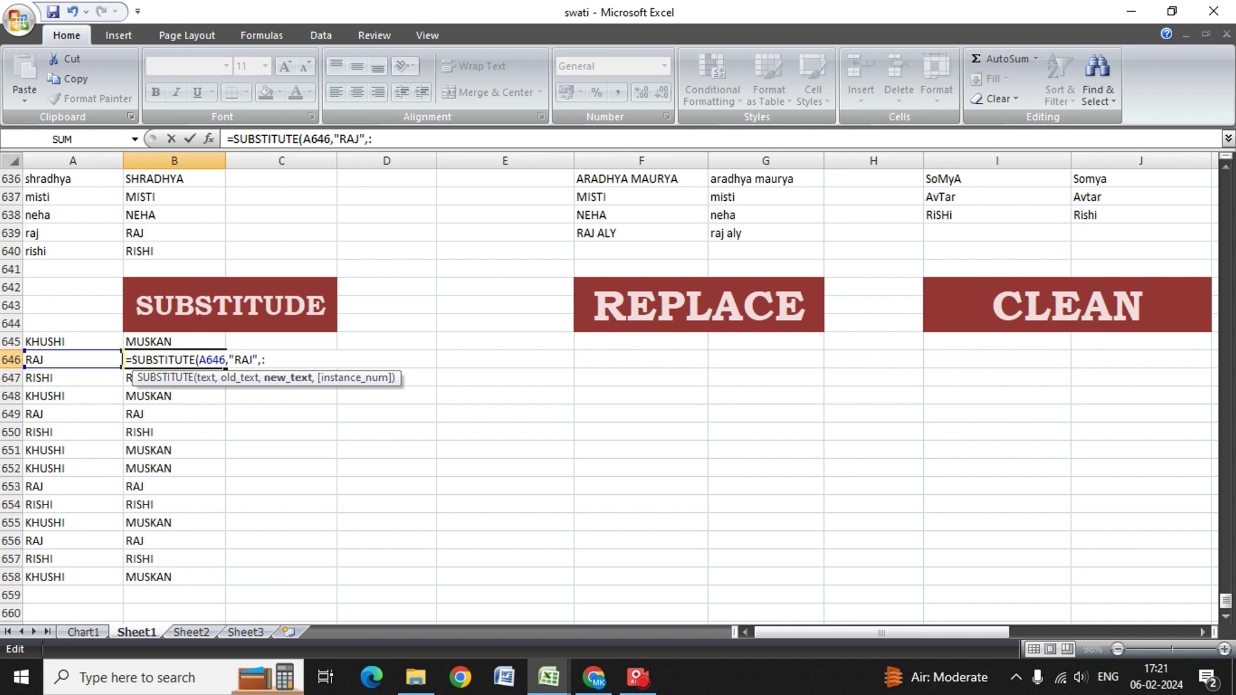
{"action": "type", "text": "\""}
{"action": "type", "text": "PAN"}
{"action": "type", "text": "KAJ\""}
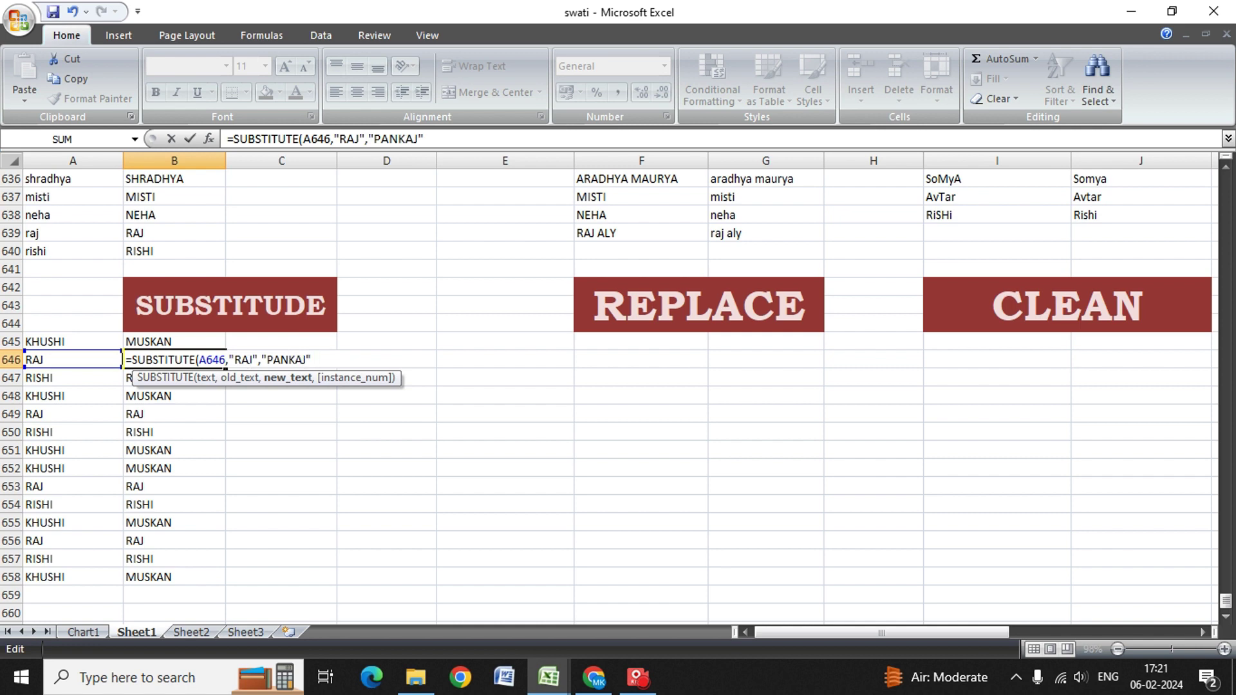
{"action": "type", "text": ")"}
{"action": "key", "text": "Return"}
{"action": "key", "text": "Up"}
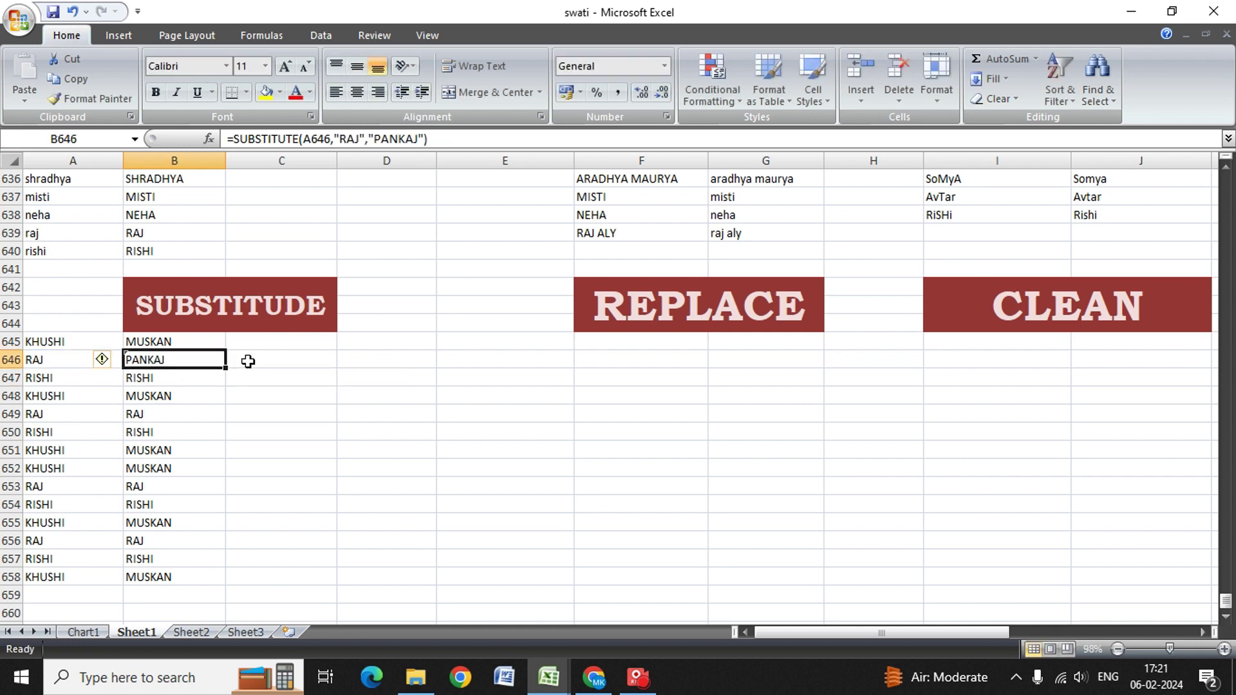
{"action": "key", "text": "Up"}
{"action": "key", "text": "shift+Down"}
{"action": "key", "text": "shift+Down"}
{"action": "key", "text": "shift+Down"}
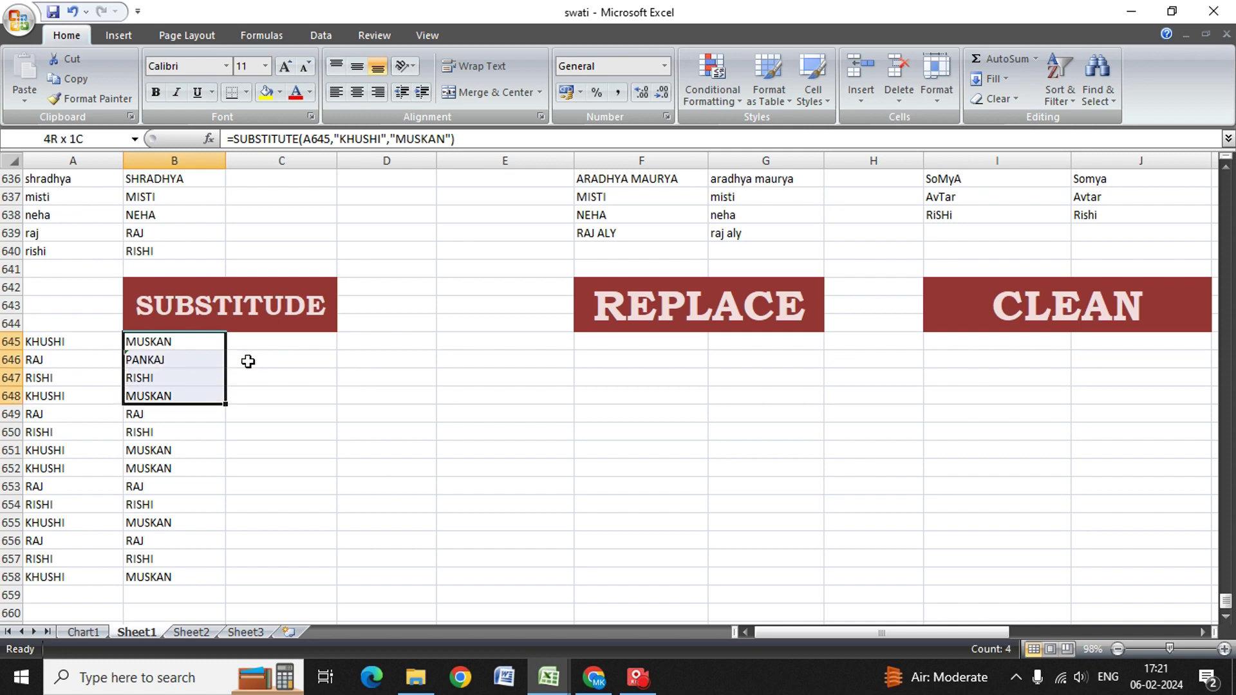
{"action": "key", "text": "shift+Down"}
{"action": "key", "text": "shift+Down"}
{"action": "key", "text": "shift+Down"}
{"action": "key", "text": "shift+Down"}
{"action": "key", "text": "shift+Down"}
{"action": "key", "text": "shift+Down"}
{"action": "key", "text": "shift+Down"}
{"action": "key", "text": "shift+Down"}
{"action": "key", "text": "shift+Down"}
{"action": "key", "text": "shift+Down"}
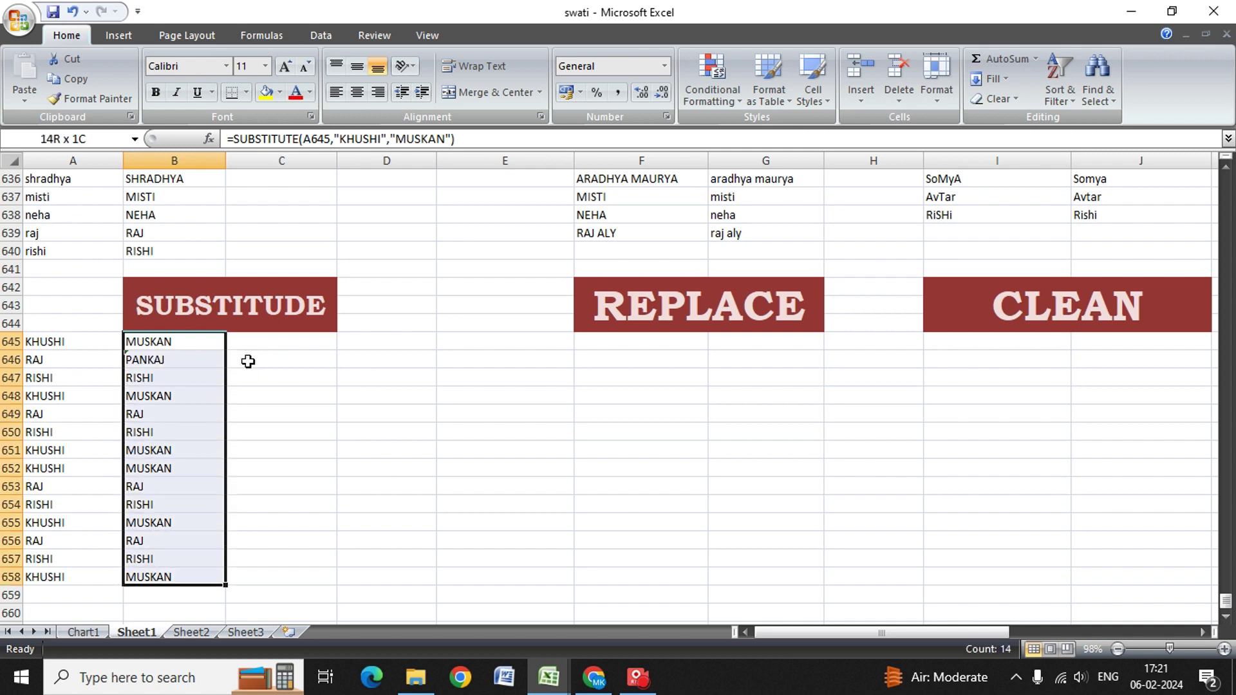
{"action": "key", "text": "ctrl+d"}
{"action": "key", "text": "Down"}
{"action": "key", "text": "Down"}
{"action": "key", "text": "F2"}
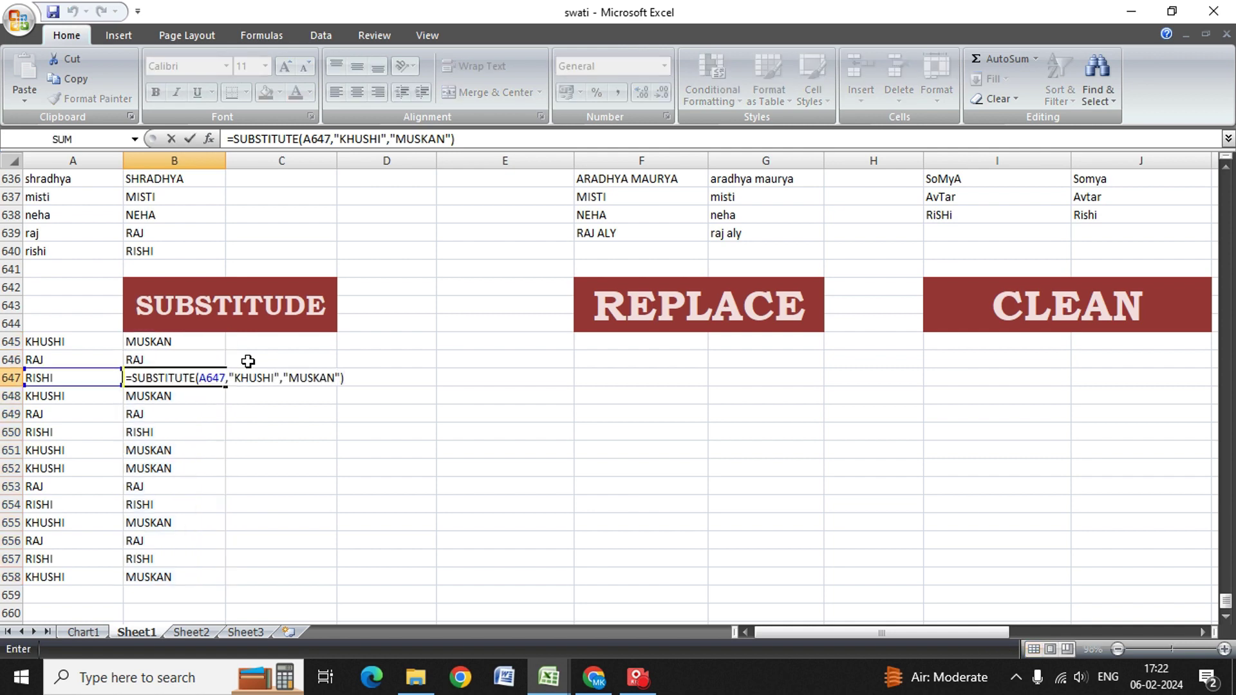
{"action": "key", "text": "Escape"}
{"action": "key", "text": "Up"}
{"action": "key", "text": "Left"}
{"action": "key", "text": "Down"}
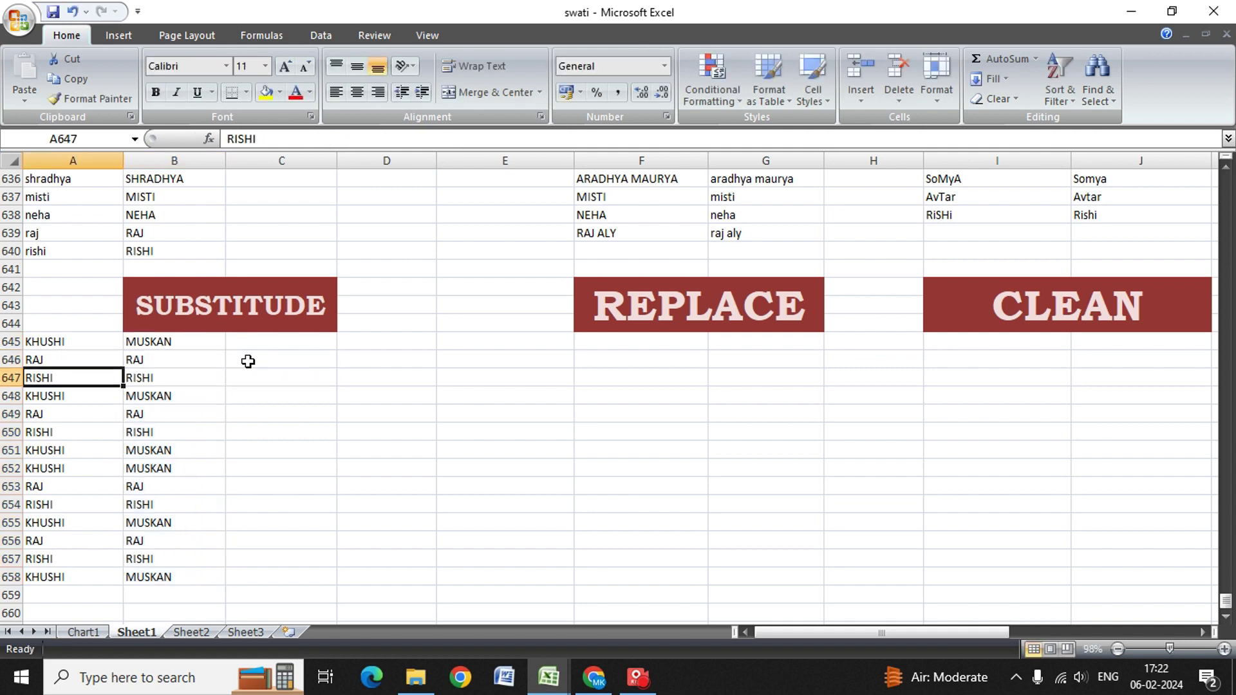
Copy the name RISHI into C652.
{"action": "key", "text": "ctrl+c"}
{"action": "key", "text": "Right"}
{"action": "key", "text": "Right"}
{"action": "key", "text": "Right"}
{"action": "key", "text": "Left"}
{"action": "key", "text": "Left"}
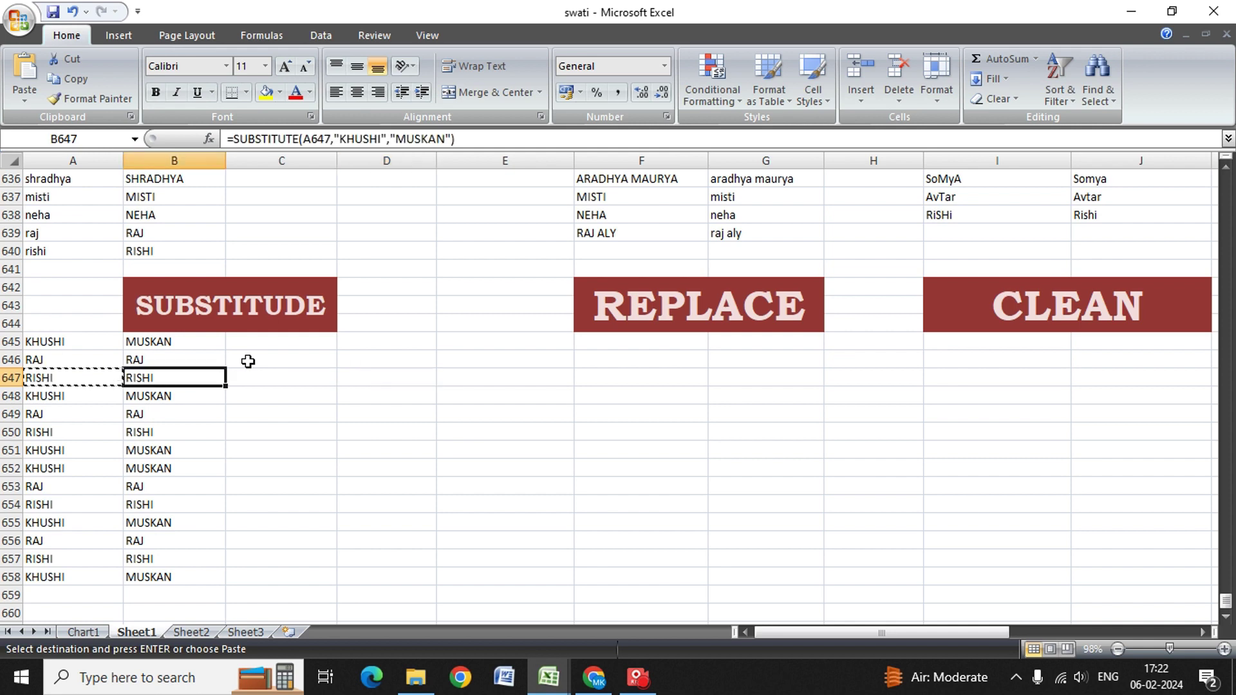
{"action": "key", "text": "Left"}
{"action": "key", "text": "Down"}
{"action": "key", "text": "Down"}
{"action": "key", "text": "Down"}
{"action": "key", "text": "Right"}
{"action": "key", "text": "Right"}
{"action": "key", "text": "Up"}
{"action": "key", "text": "Up"}
{"action": "key", "text": "Up"}
{"action": "key", "text": "Down"}
{"action": "key", "text": "Down"}
{"action": "key", "text": "Down"}
{"action": "key", "text": "Down"}
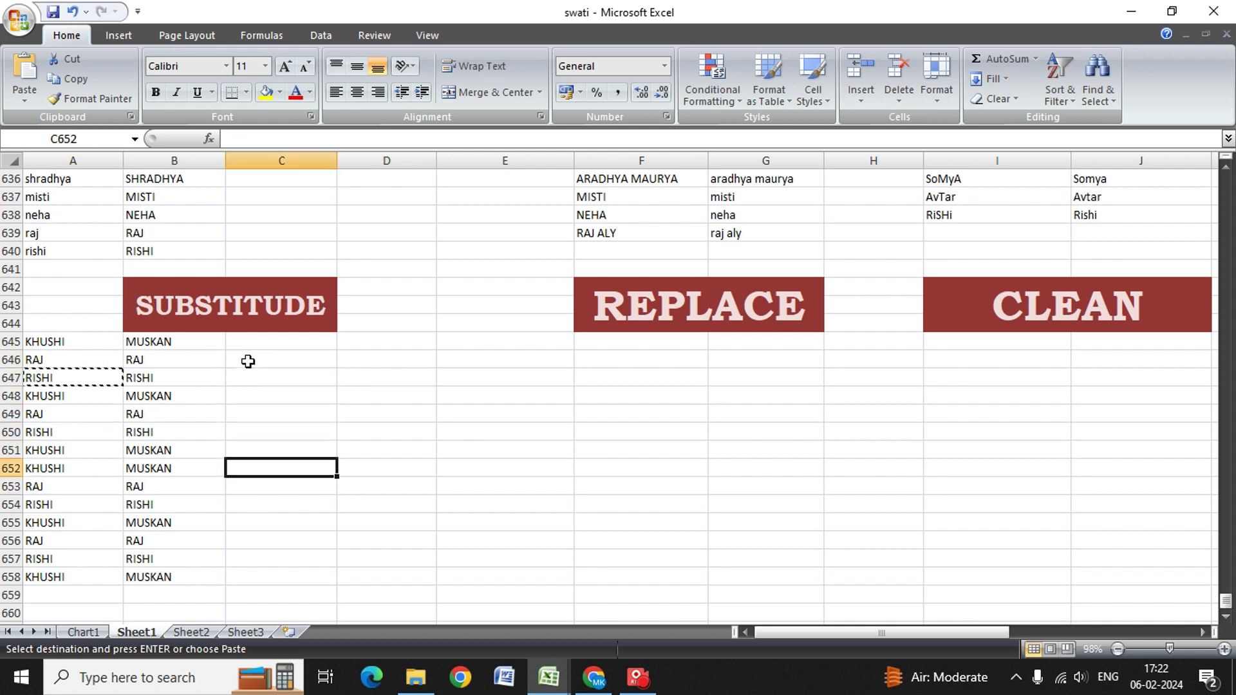
{"action": "key", "text": "Return"}
In D652 enter a SUBSTITUTE formula turning RISHI from C652 into PANKAJ.
{"action": "key", "text": "Right"}
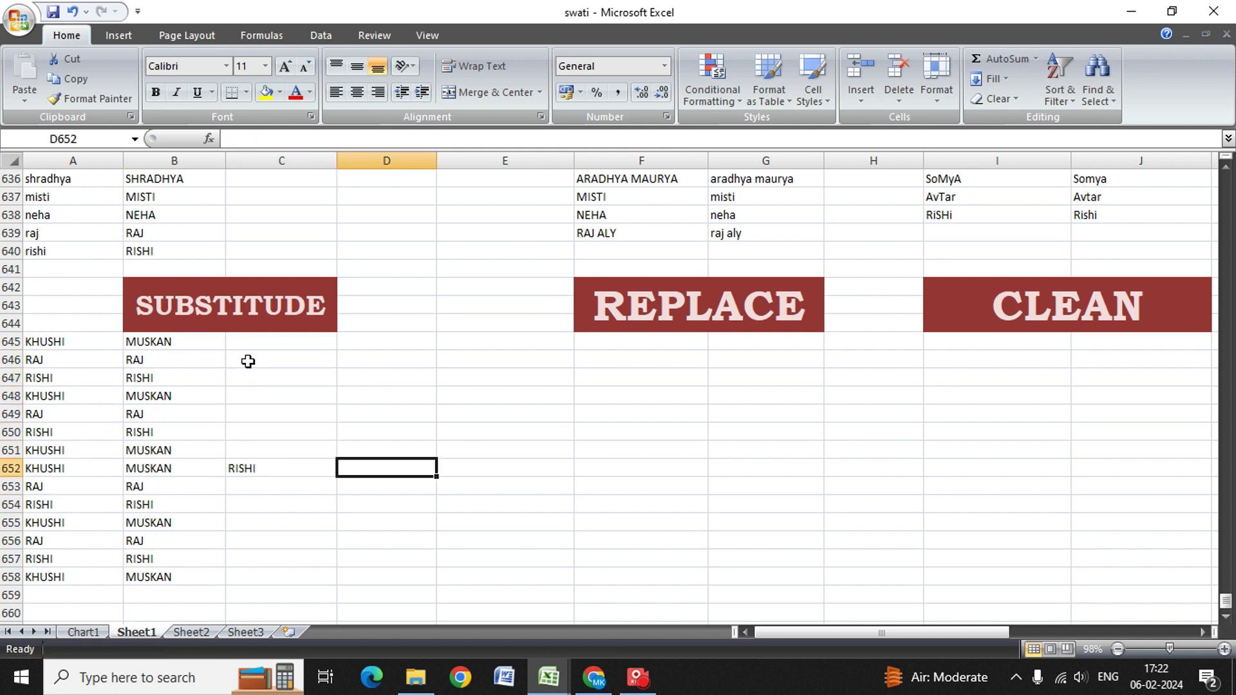
{"action": "type", "text": "="}
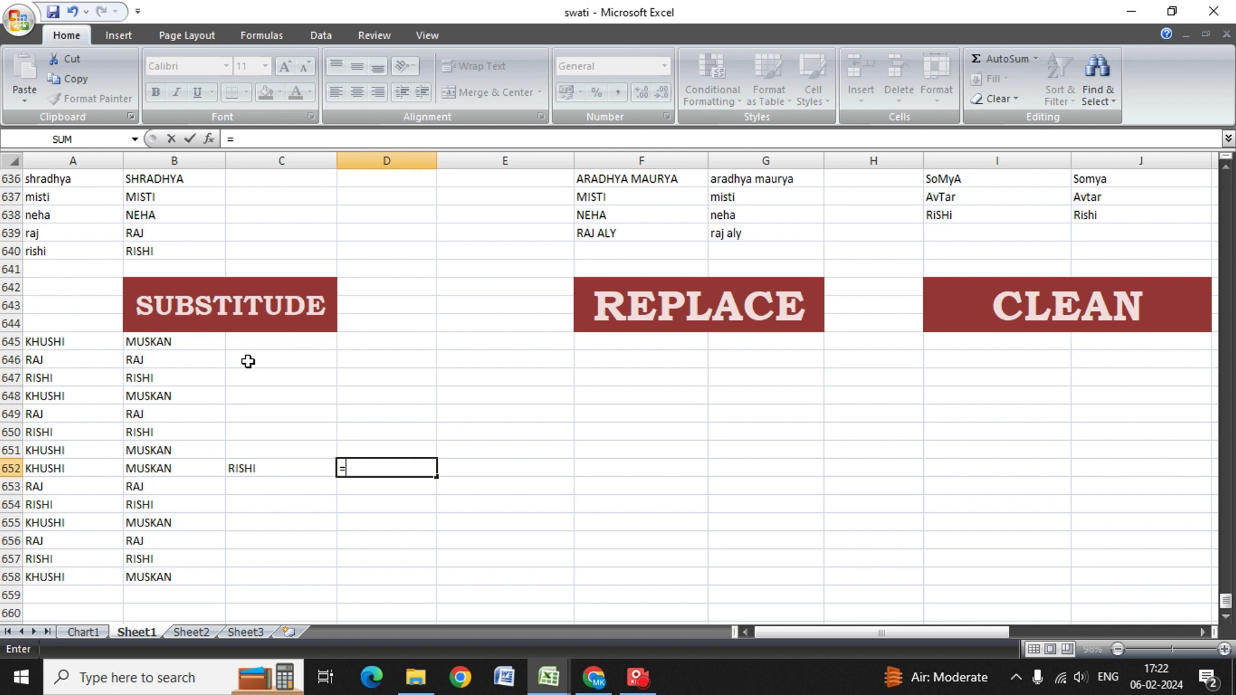
{"action": "type", "text": "SUB"}
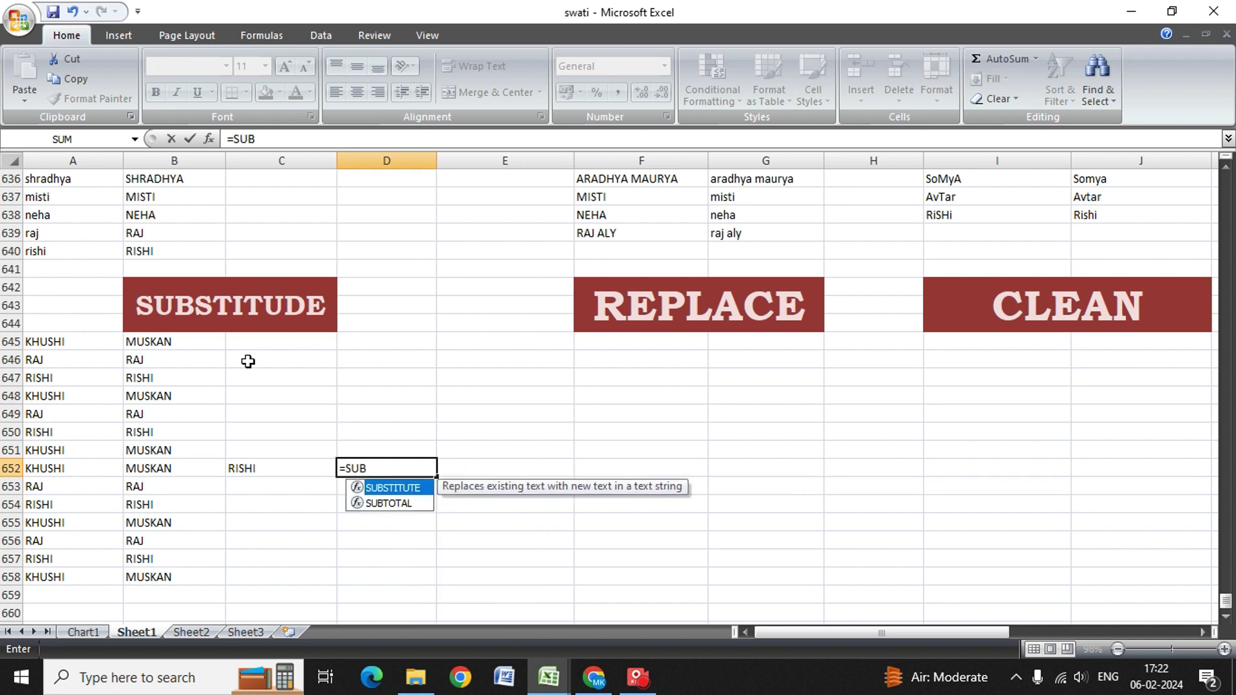
{"action": "key", "text": "Tab"}
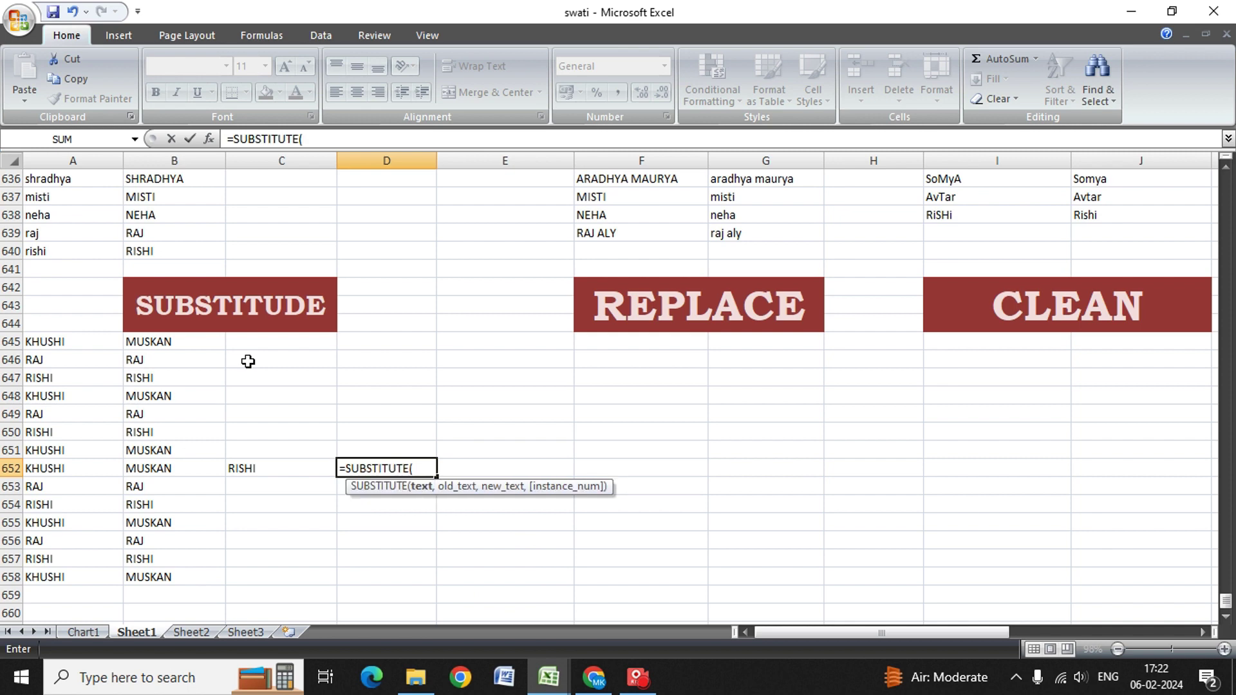
{"action": "key", "text": "Left"}
{"action": "type", "text": ","}
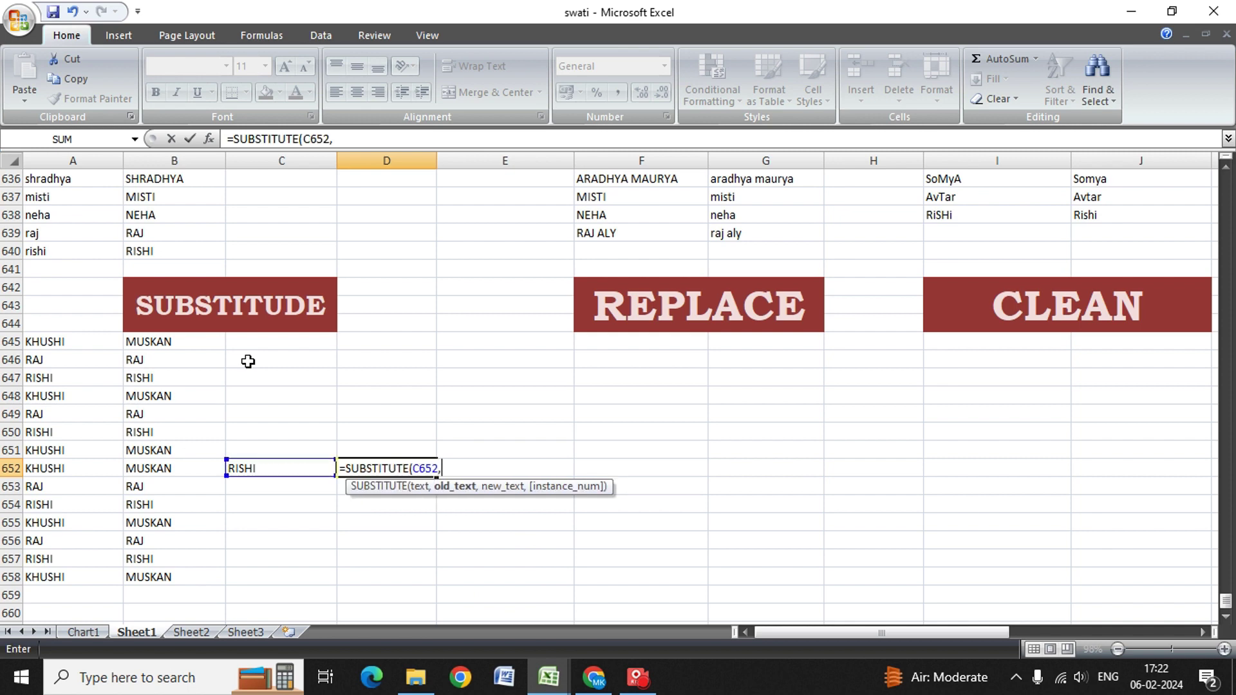
{"action": "type", "text": "\""}
{"action": "type", "text": "RISHI"}
{"action": "type", "text": "\"M"}
{"action": "key", "text": "Escape"}
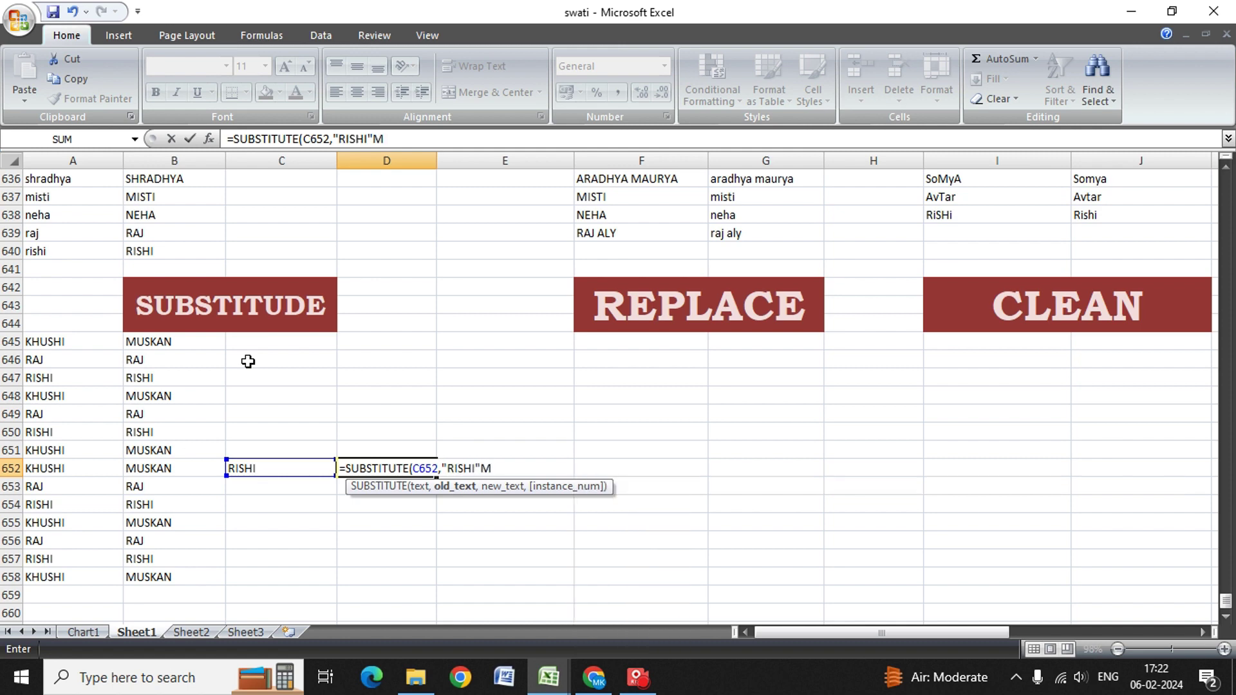
{"action": "key", "text": "BackSpace"}
{"action": "type", "text": ",\"PAN"}
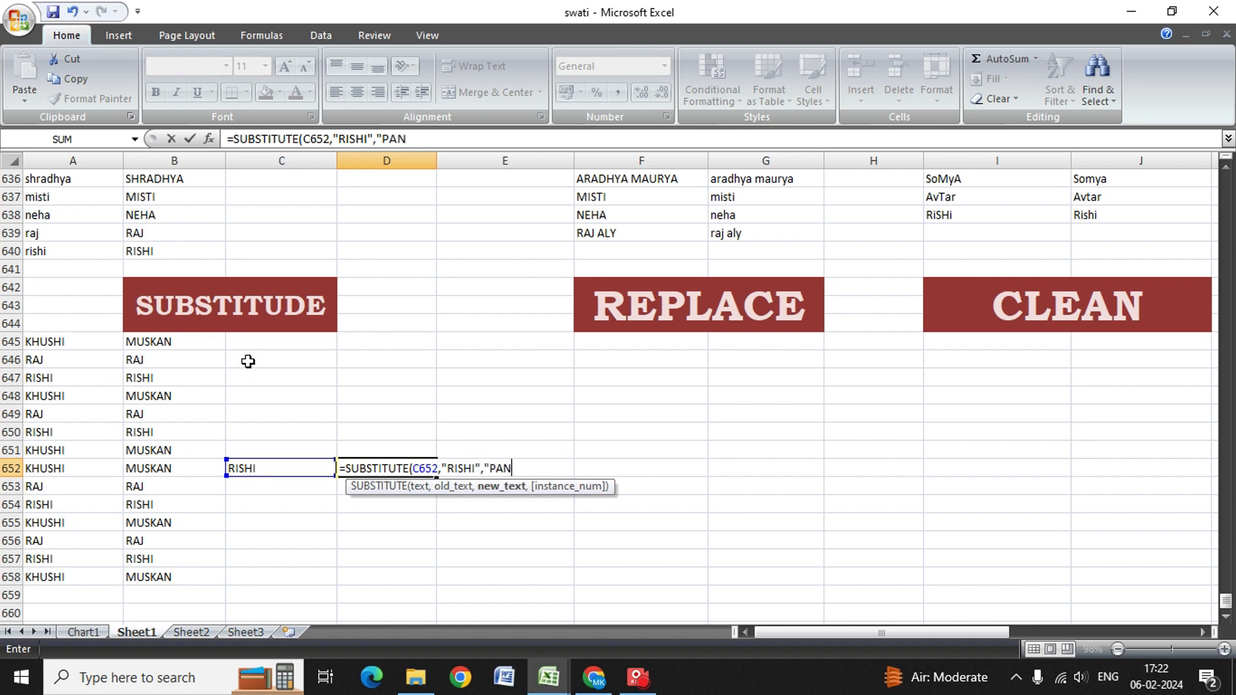
{"action": "type", "text": "KAJ\""}
{"action": "type", "text": ")"}
{"action": "key", "text": "Return"}
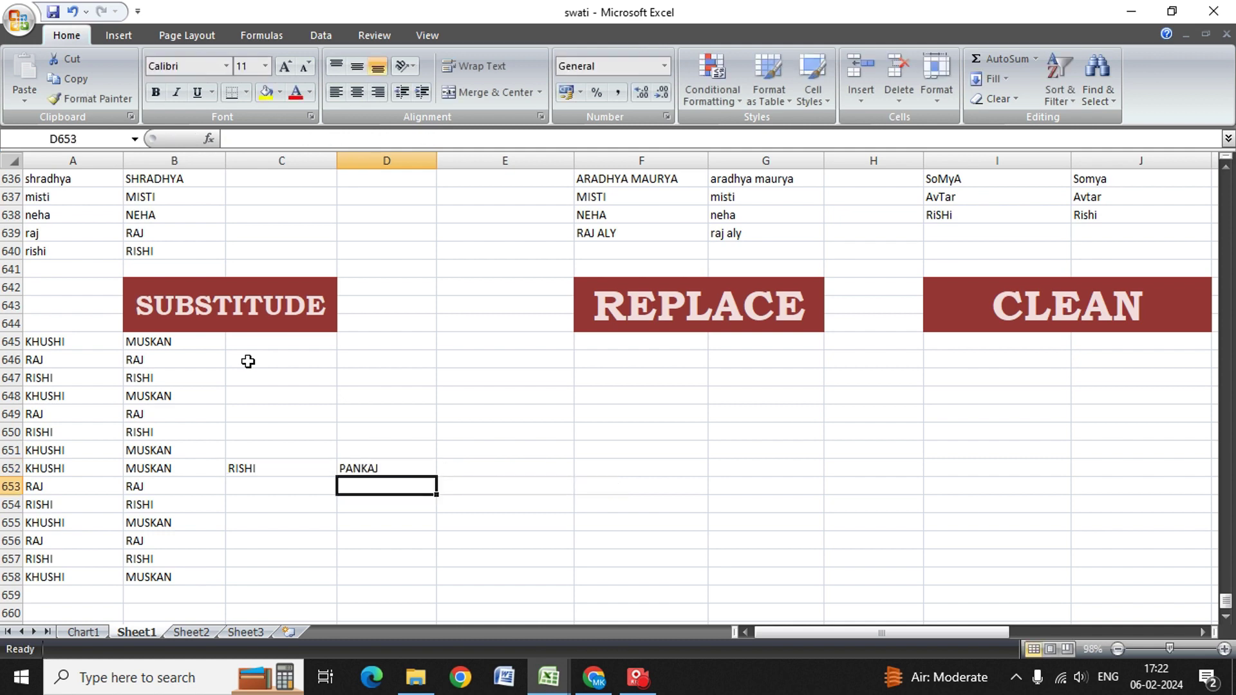
Undo to clear the leftover RISHI value from C652.
{"action": "key", "text": "Up"}
{"action": "key", "text": "Left"}
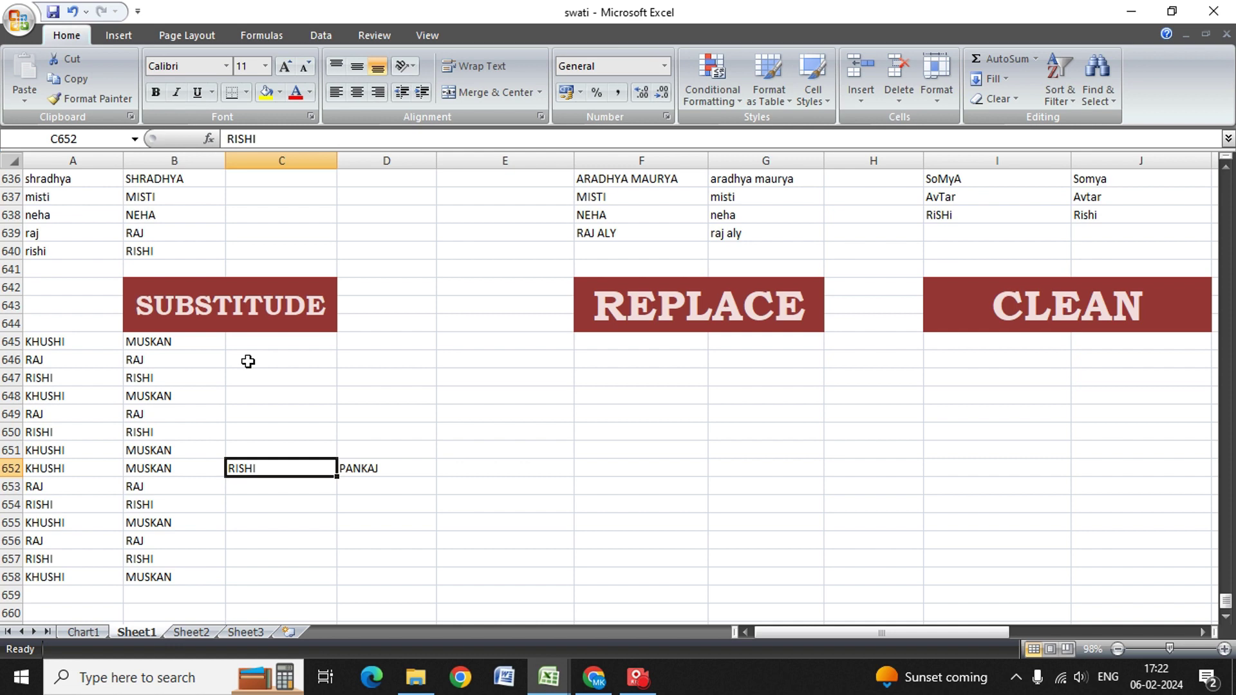
{"action": "key", "text": "shift+Right"}
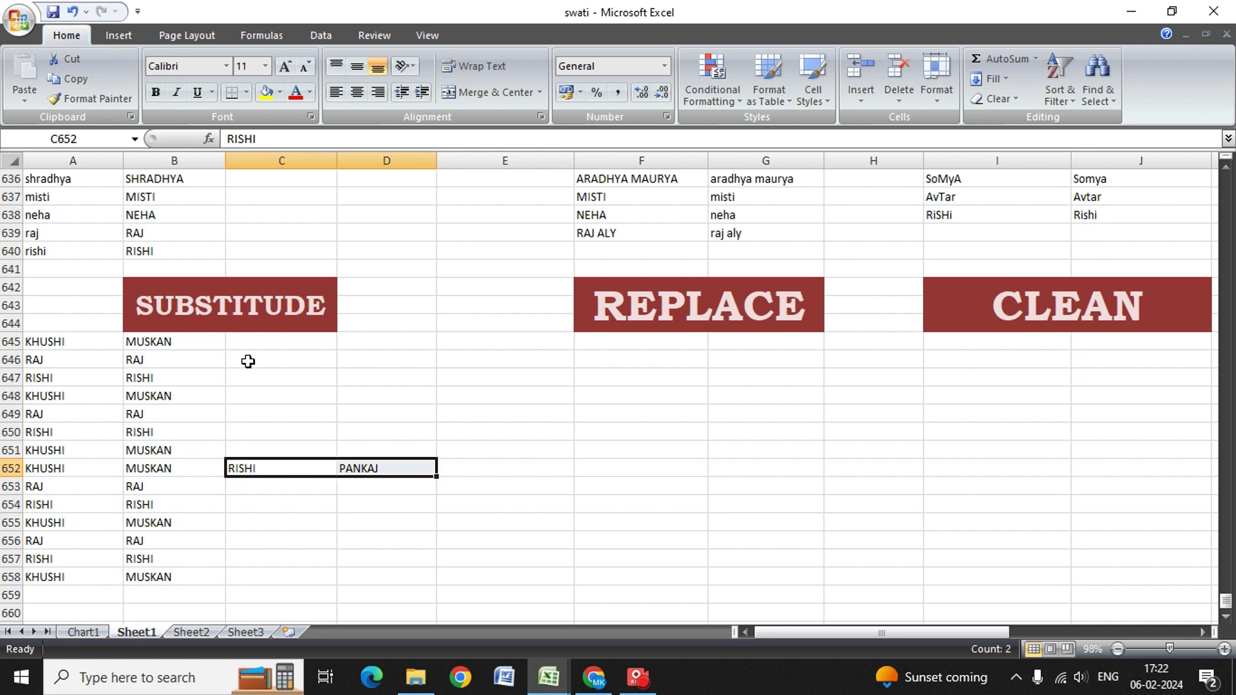
{"action": "key", "text": "ctrl+z"}
{"action": "key", "text": "ctrl+z"}
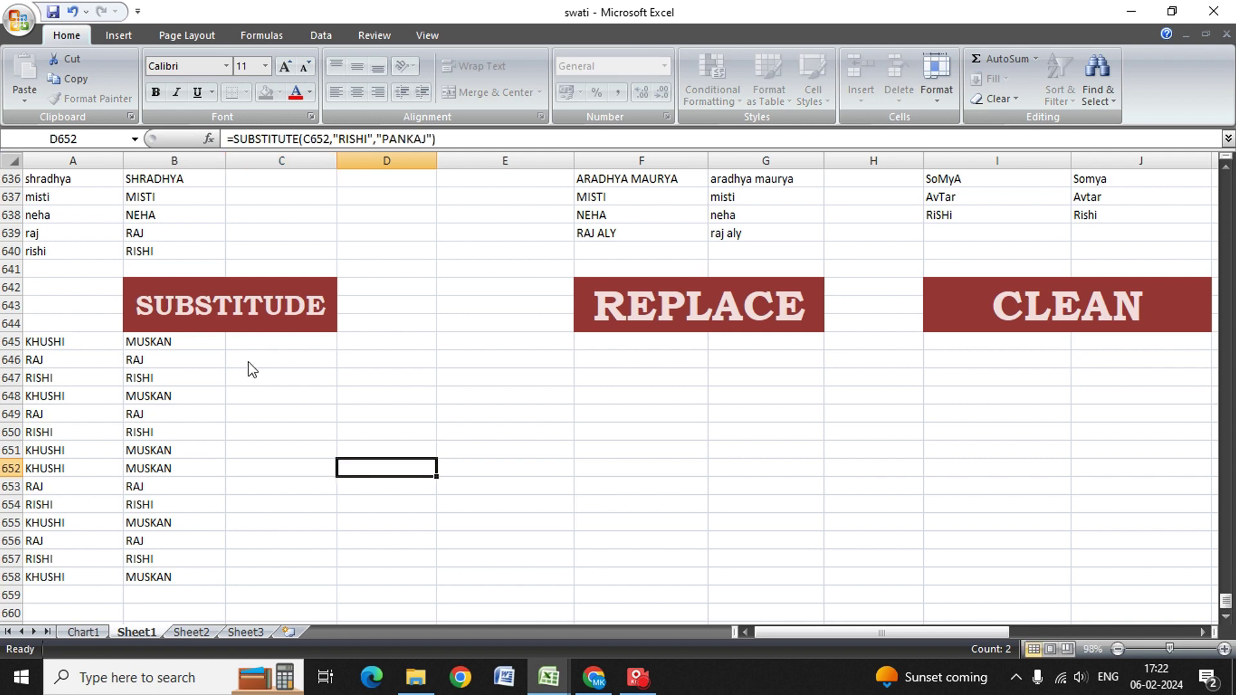
{"action": "key", "text": "Right"}
{"action": "key", "text": "Up"}
Type the name MASKAN into F645 under the REPLACE header.
{"action": "key", "text": "Up"}
{"action": "key", "text": "Up"}
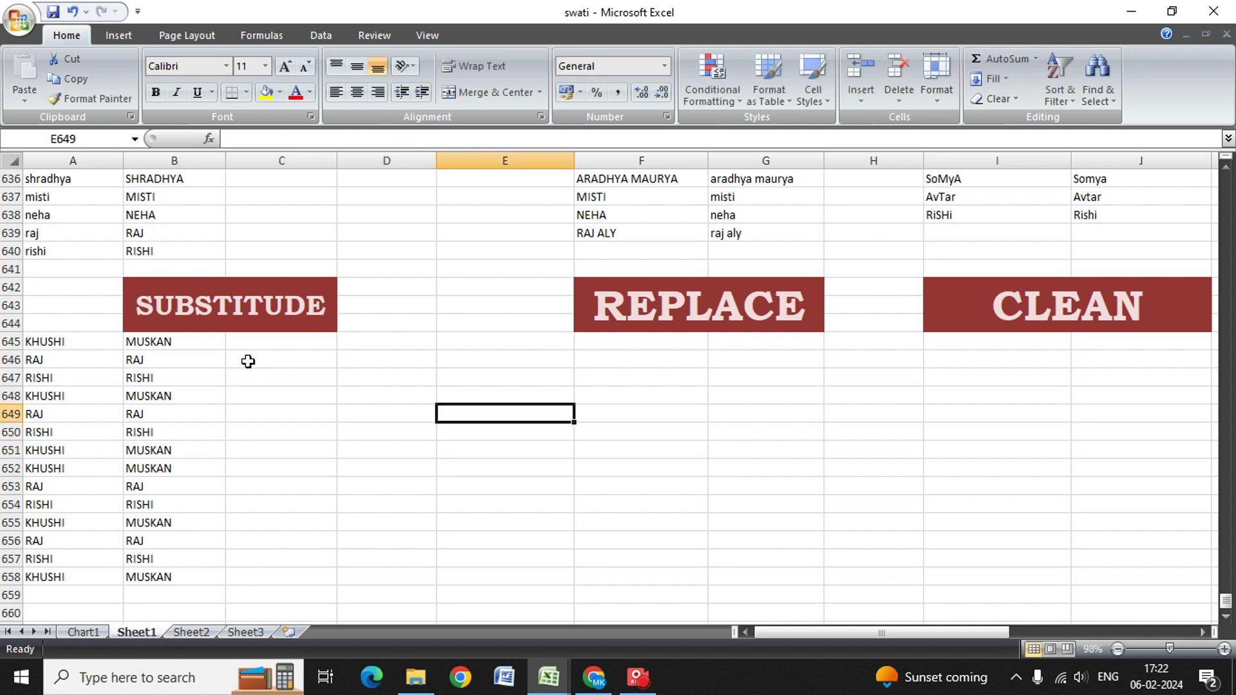
{"action": "key", "text": "Up"}
{"action": "key", "text": "Right"}
{"action": "key", "text": "Up"}
{"action": "key", "text": "Up"}
{"action": "key", "text": "Up"}
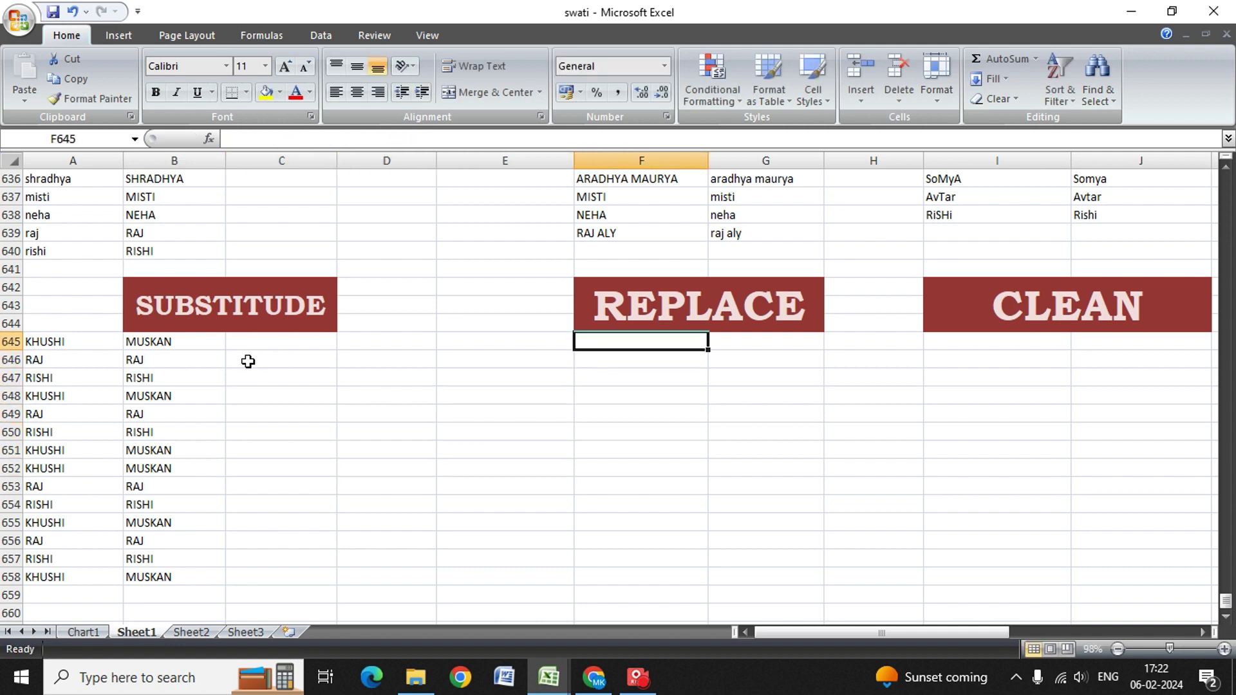
{"action": "type", "text": "MO"}
{"action": "key", "text": "BackSpace"}
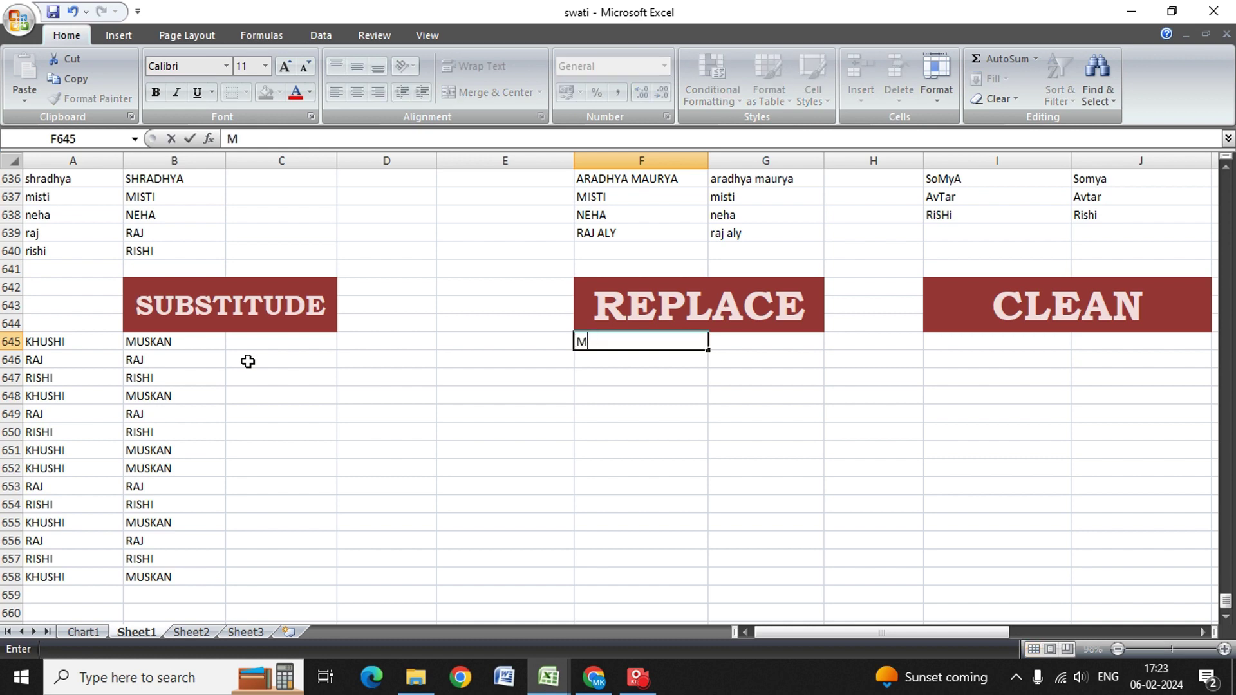
{"action": "type", "text": "ASKUN"}
{"action": "key", "text": "BackSpace"}
{"action": "key", "text": "BackSpace"}
{"action": "type", "text": "AN"}
{"action": "key", "text": "Up"}
{"action": "key", "text": "Down"}
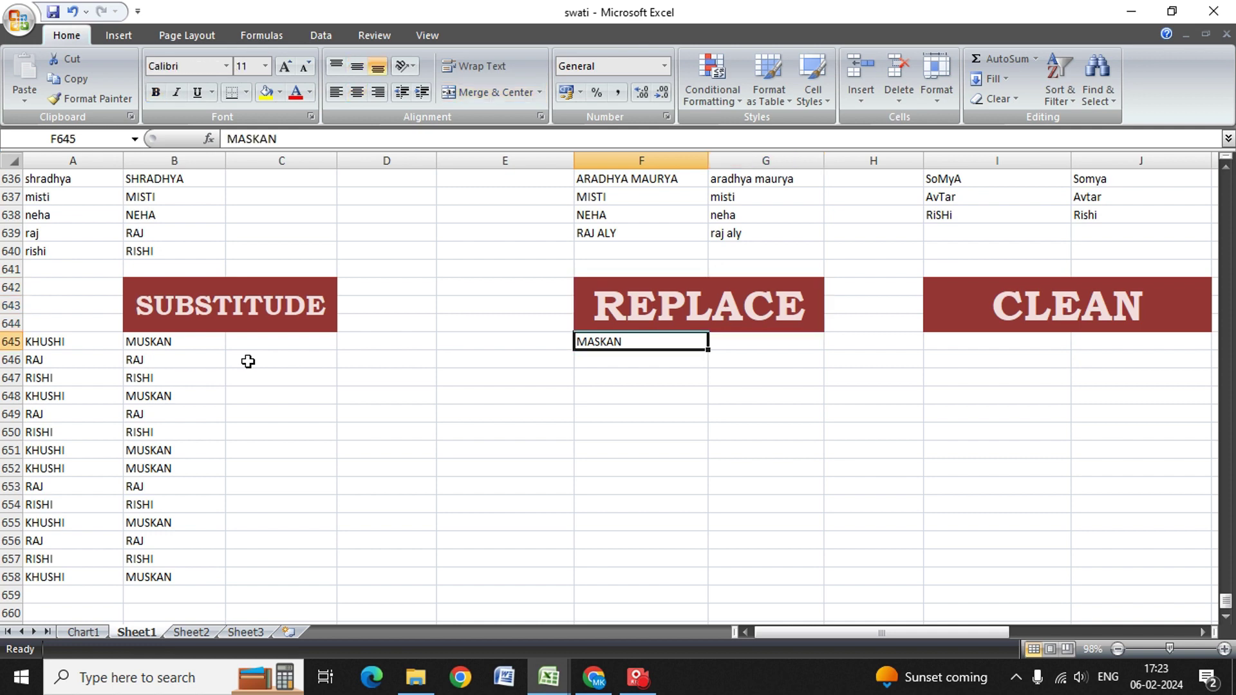
Enter =REPLACE(F645,2,1,"U") in G645 to turn MASKAN into MUSKAN.
{"action": "key", "text": "Right"}
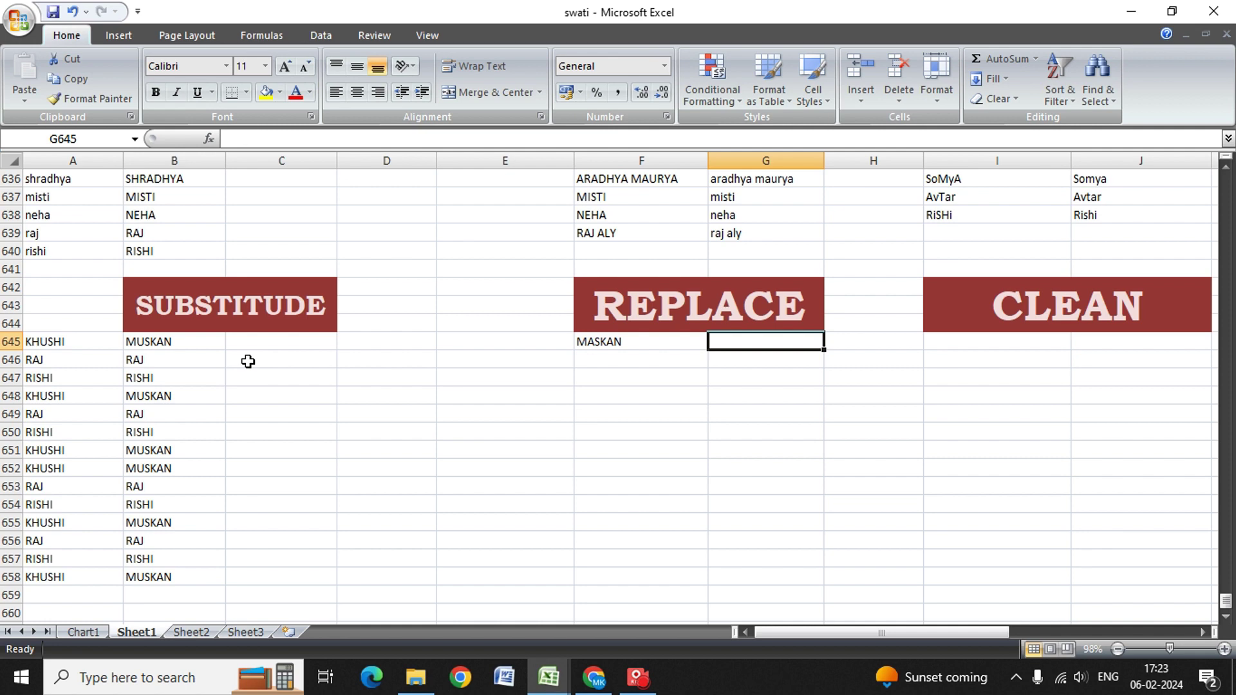
{"action": "type", "text": "="}
{"action": "type", "text": "RE"}
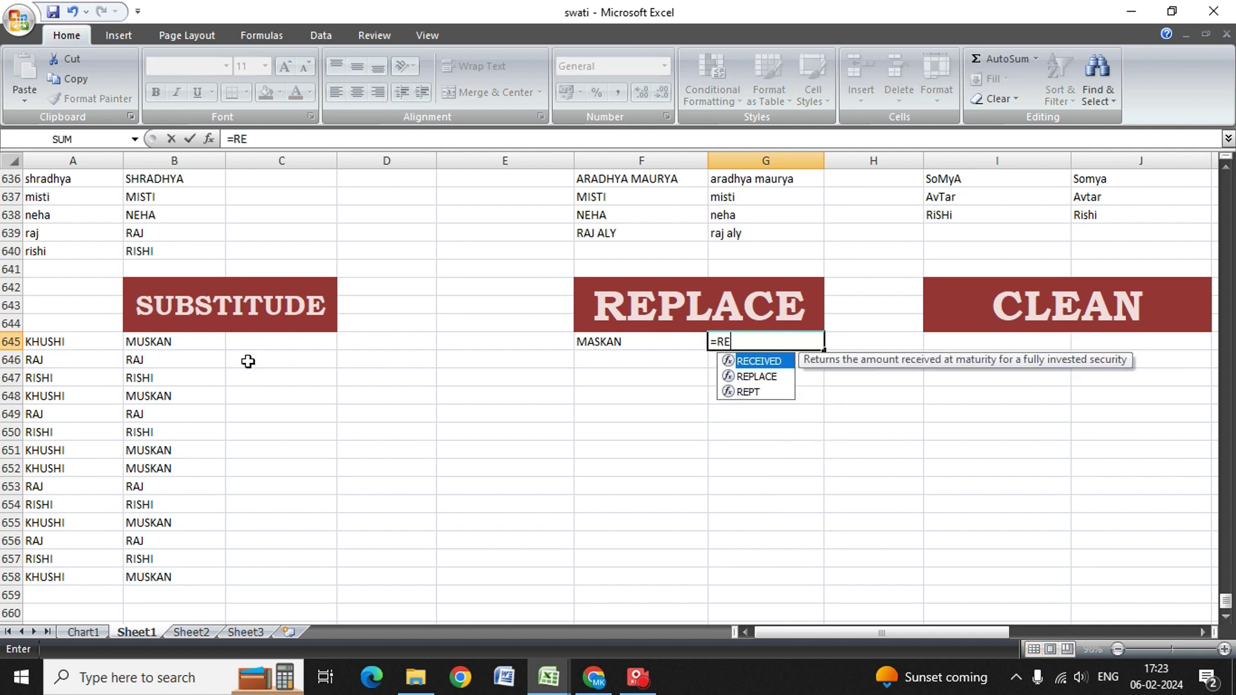
{"action": "type", "text": "PLAV"}
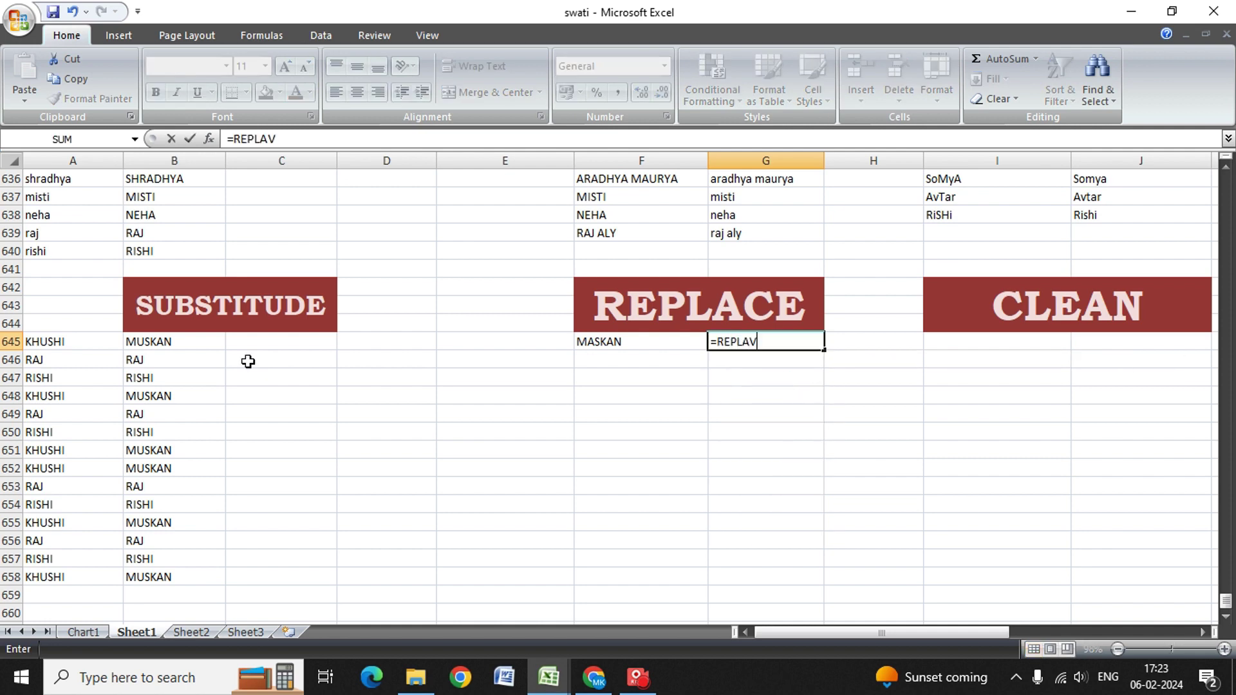
{"action": "key", "text": "BackSpace"}
{"action": "type", "text": "CE"}
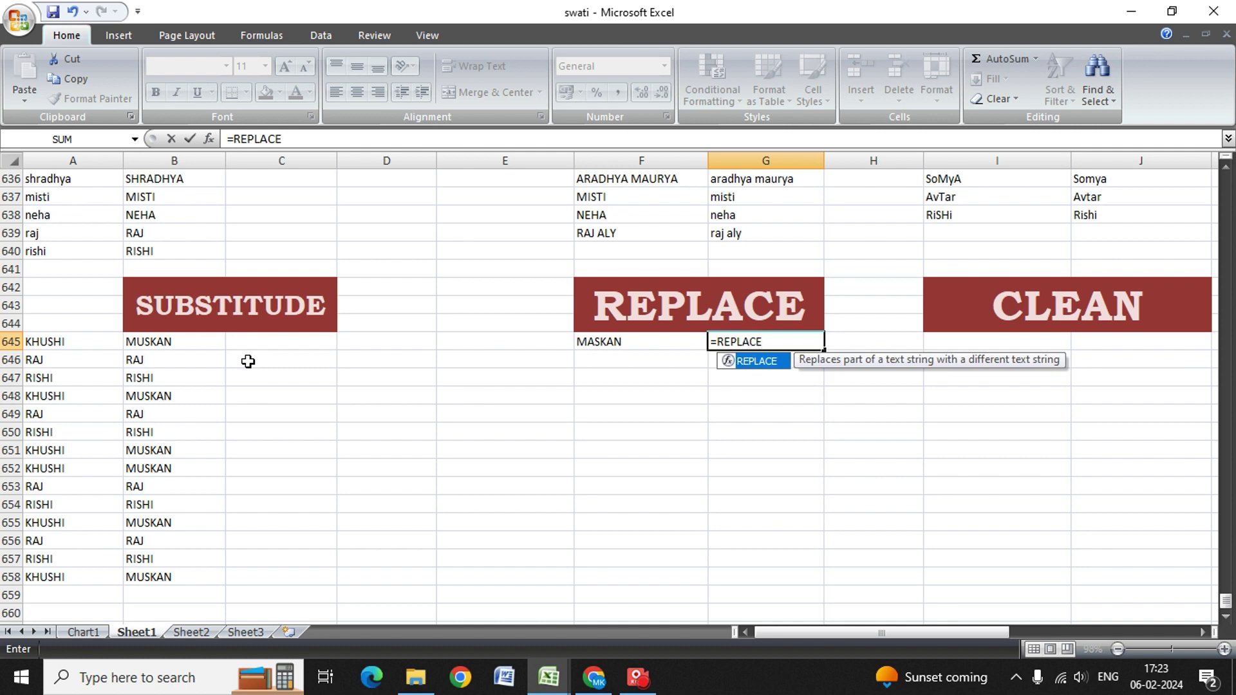
{"action": "type", "text": "("}
{"action": "key", "text": "Left"}
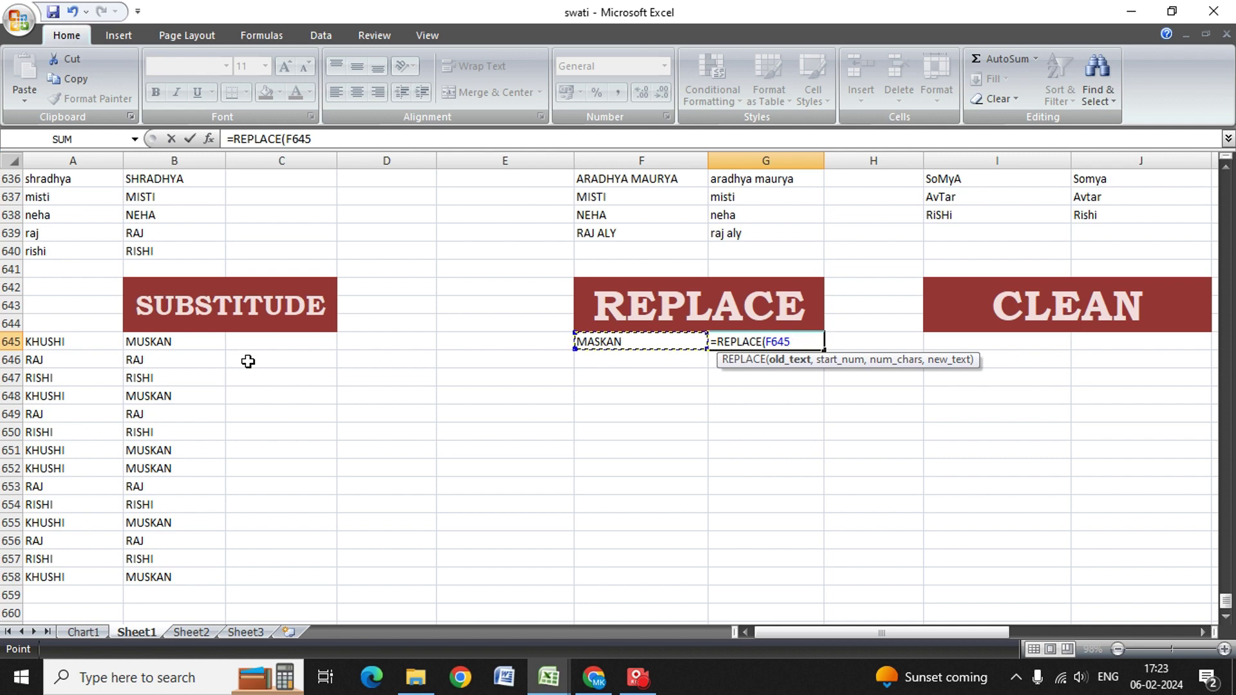
{"action": "type", "text": ","}
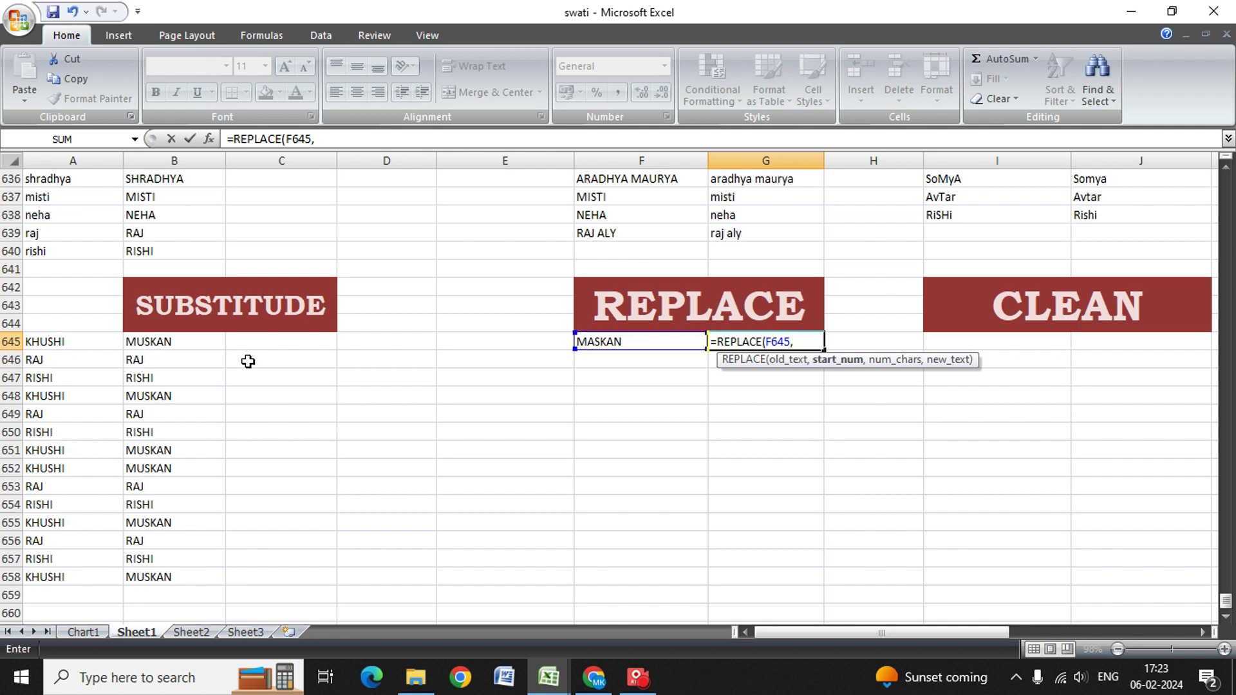
{"action": "type", "text": "2"}
{"action": "type", "text": ","}
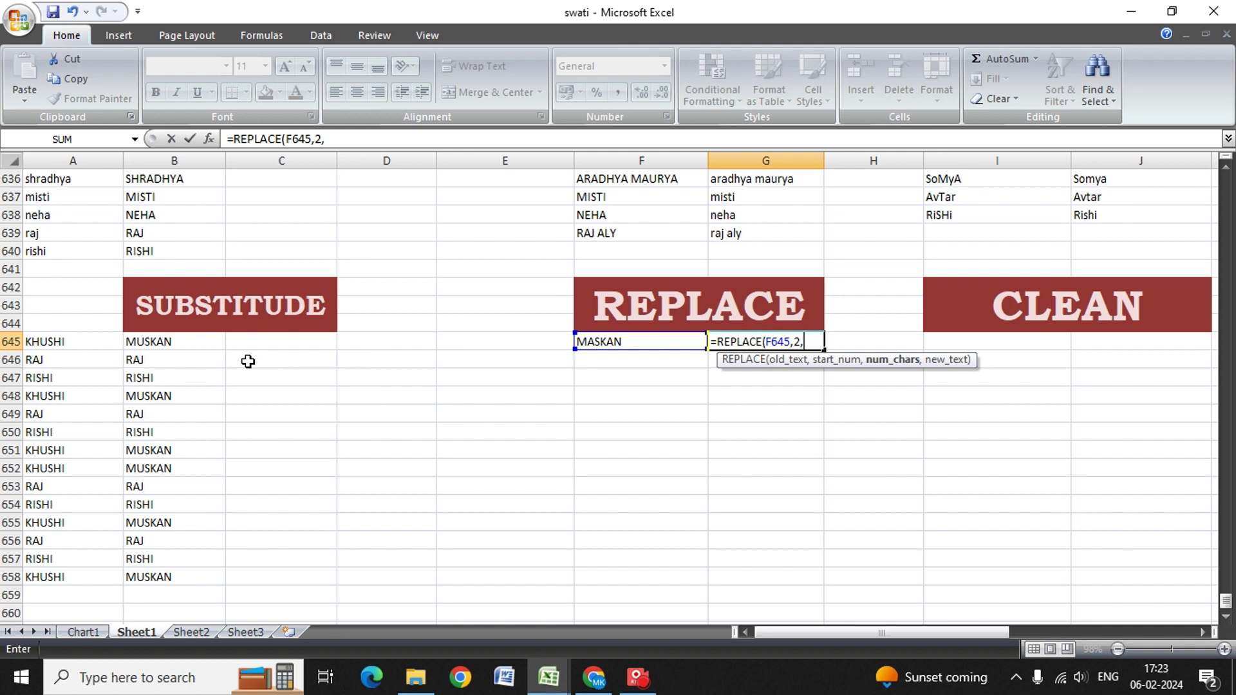
{"action": "type", "text": "1"}
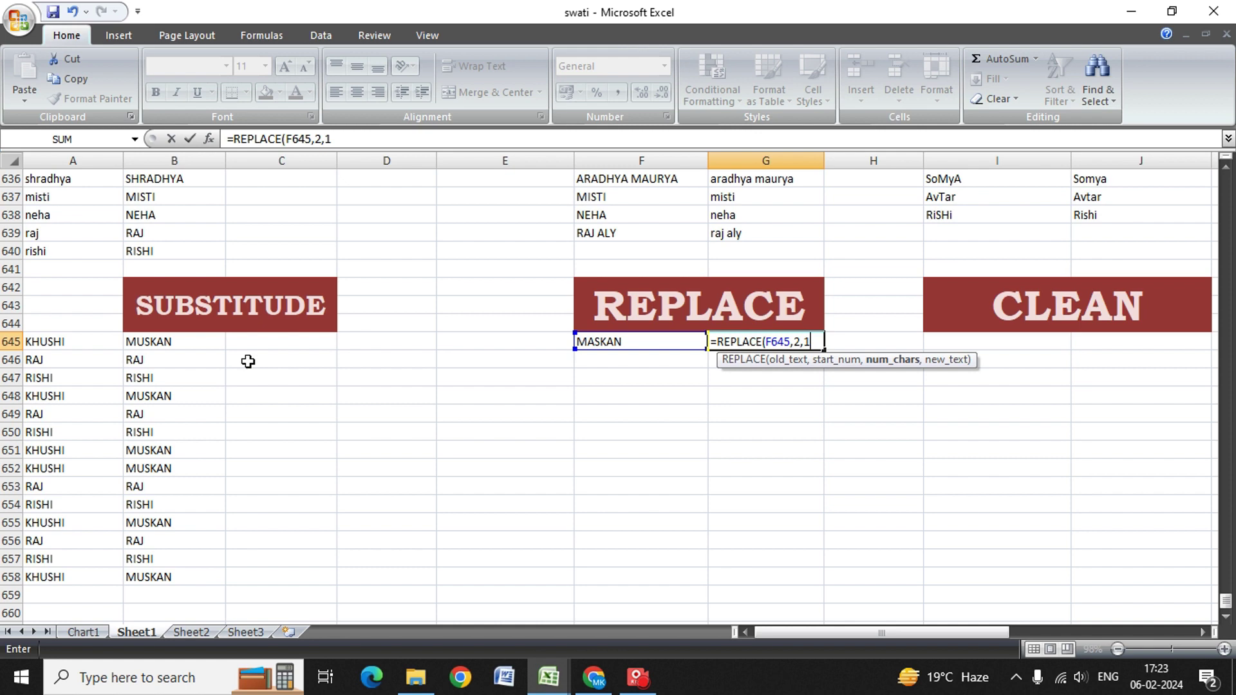
{"action": "type", "text": ","}
{"action": "type", "text": "\"U"}
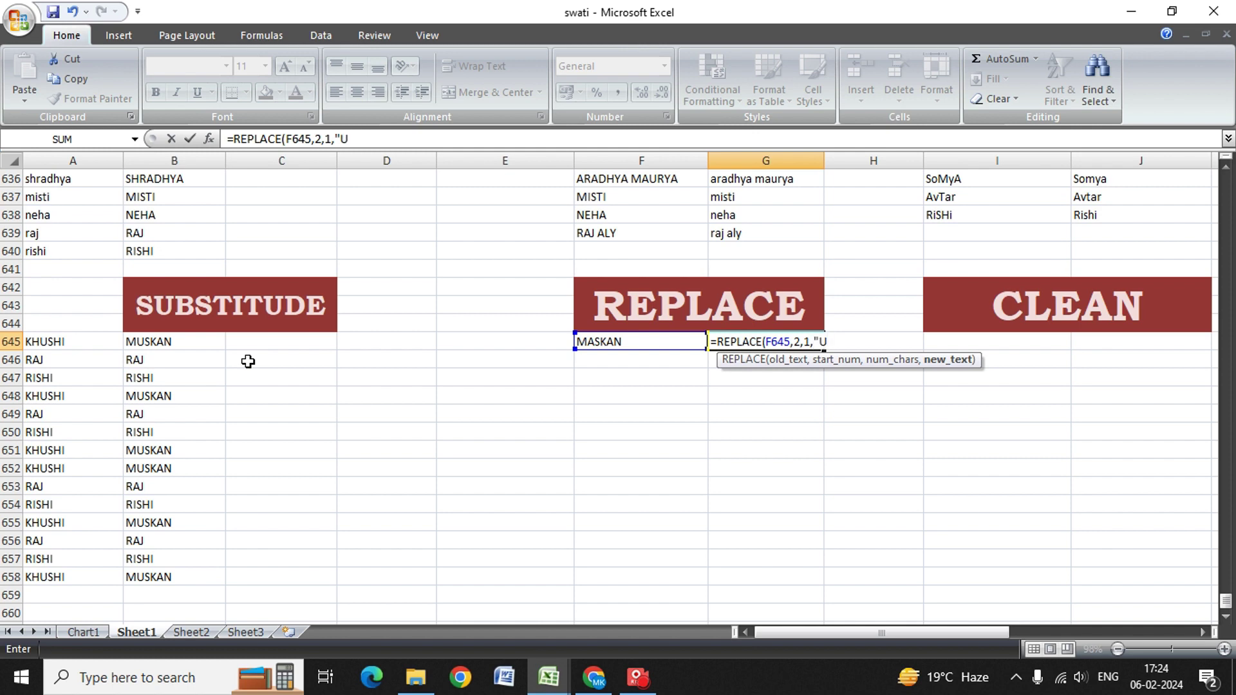
{"action": "type", "text": "\""}
{"action": "type", "text": ")"}
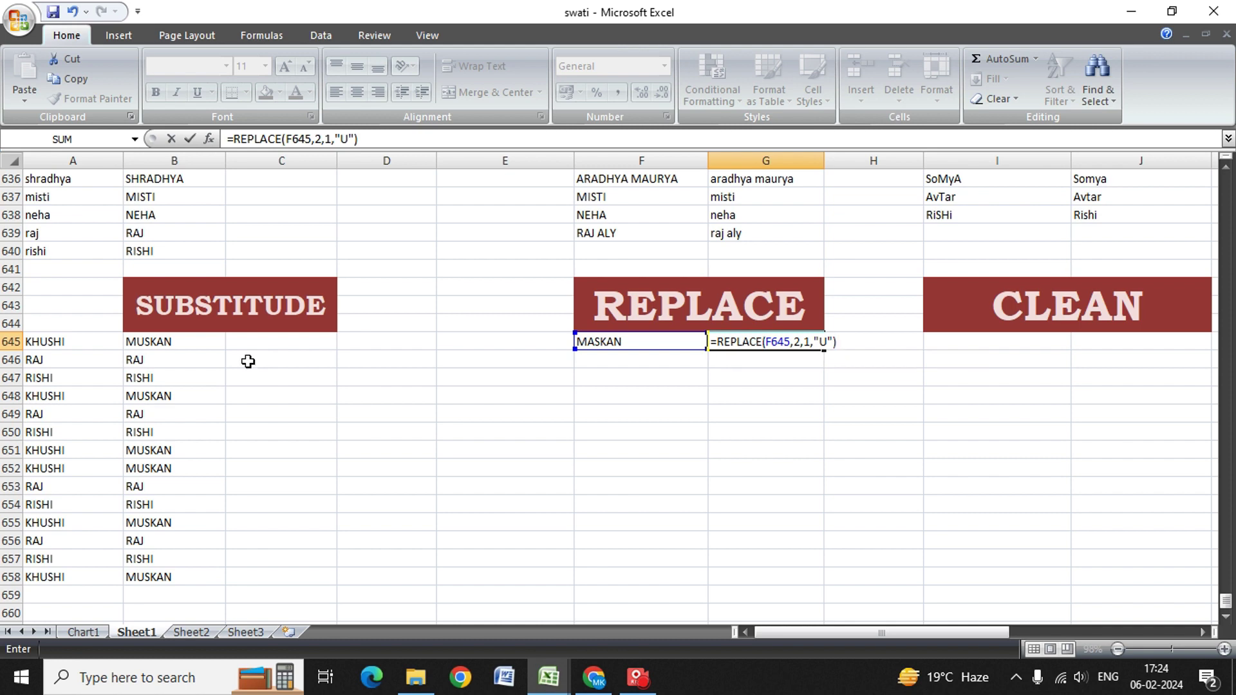
{"action": "key", "text": "Return"}
{"action": "key", "text": "Up"}
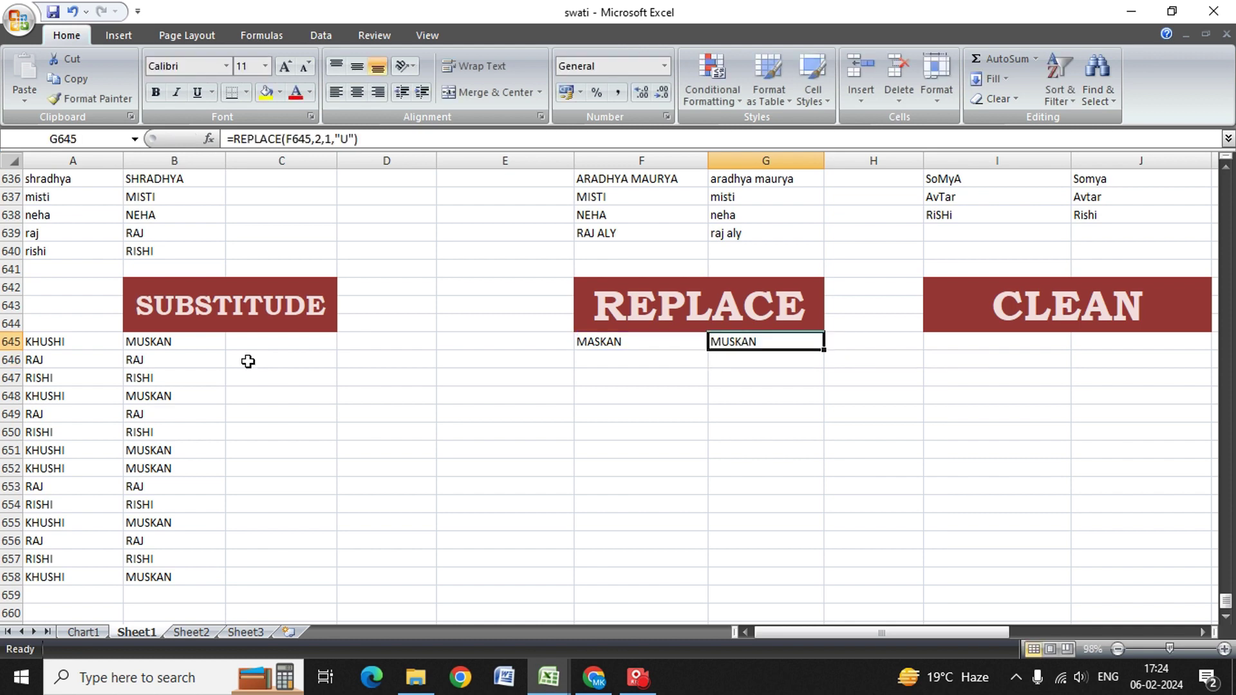
{"action": "key", "text": "Down"}
{"action": "key", "text": "Left"}
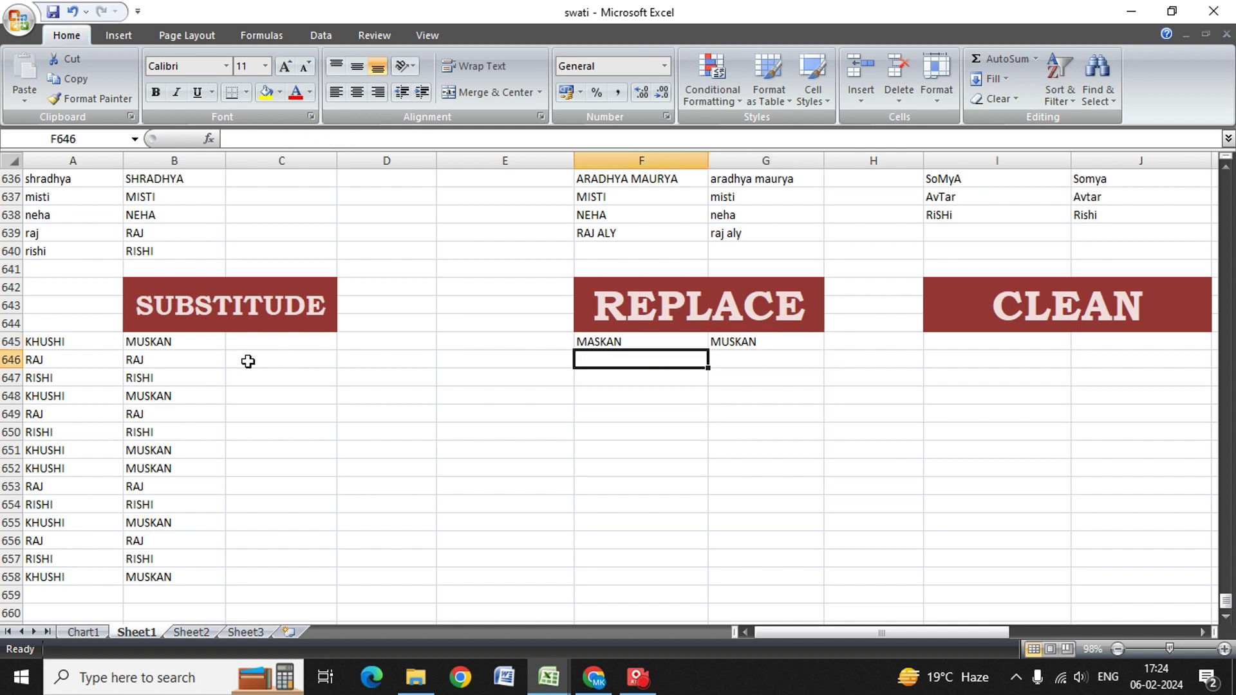
Type SHUSHI in F646 and enter =REPLACE(F646,1,1,"K") in G646 to get KHUSHI.
{"action": "type", "text": "KH"}
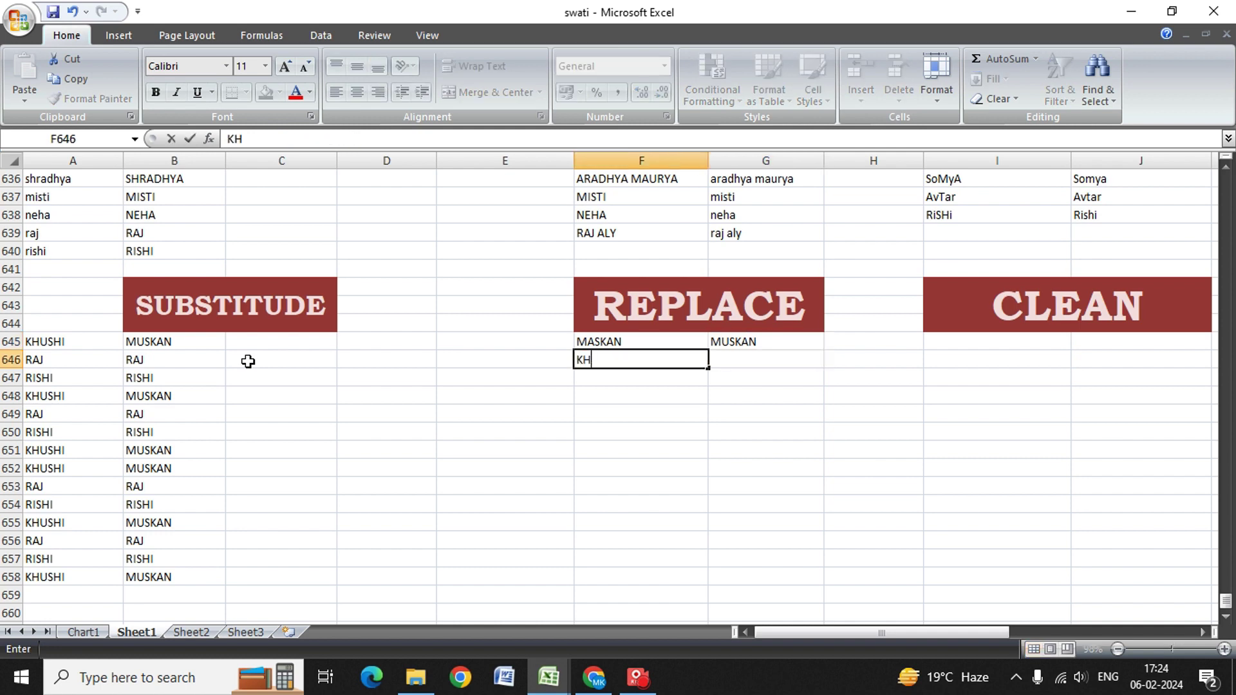
{"action": "key", "text": "BackSpace"}
{"action": "key", "text": "BackSpace"}
{"action": "type", "text": "SHUSHI"}
{"action": "key", "text": "Tab"}
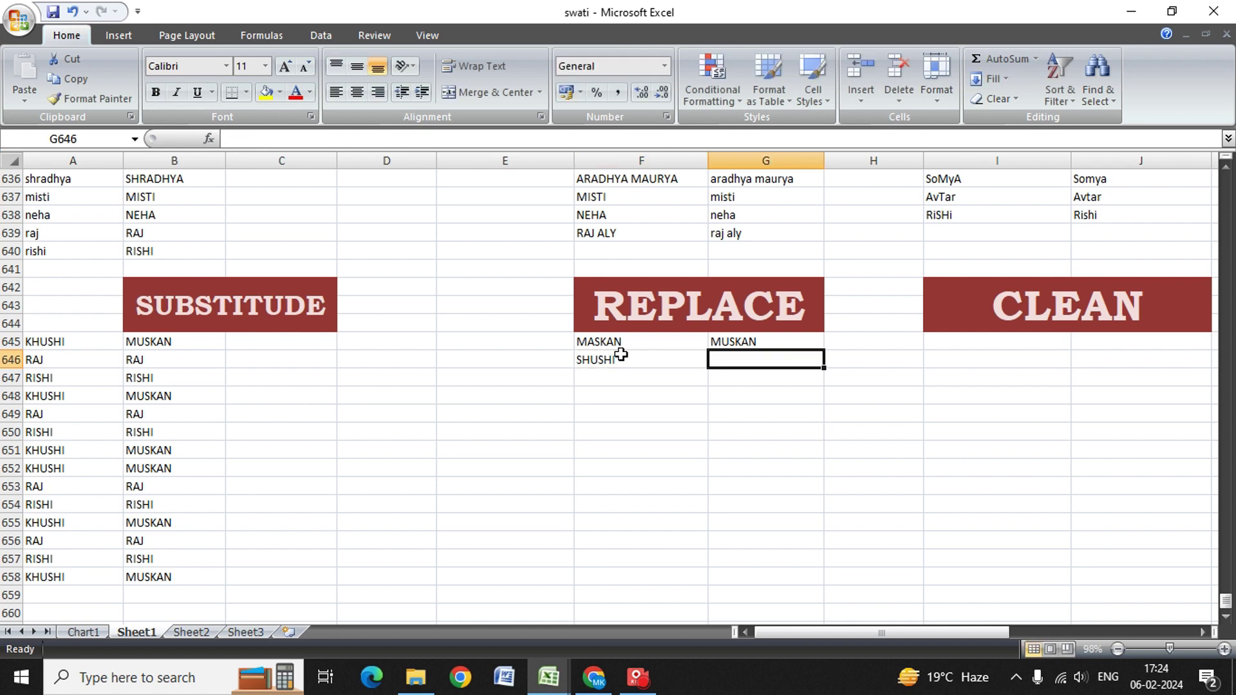
{"action": "left_click", "coordinate": [620, 358]}
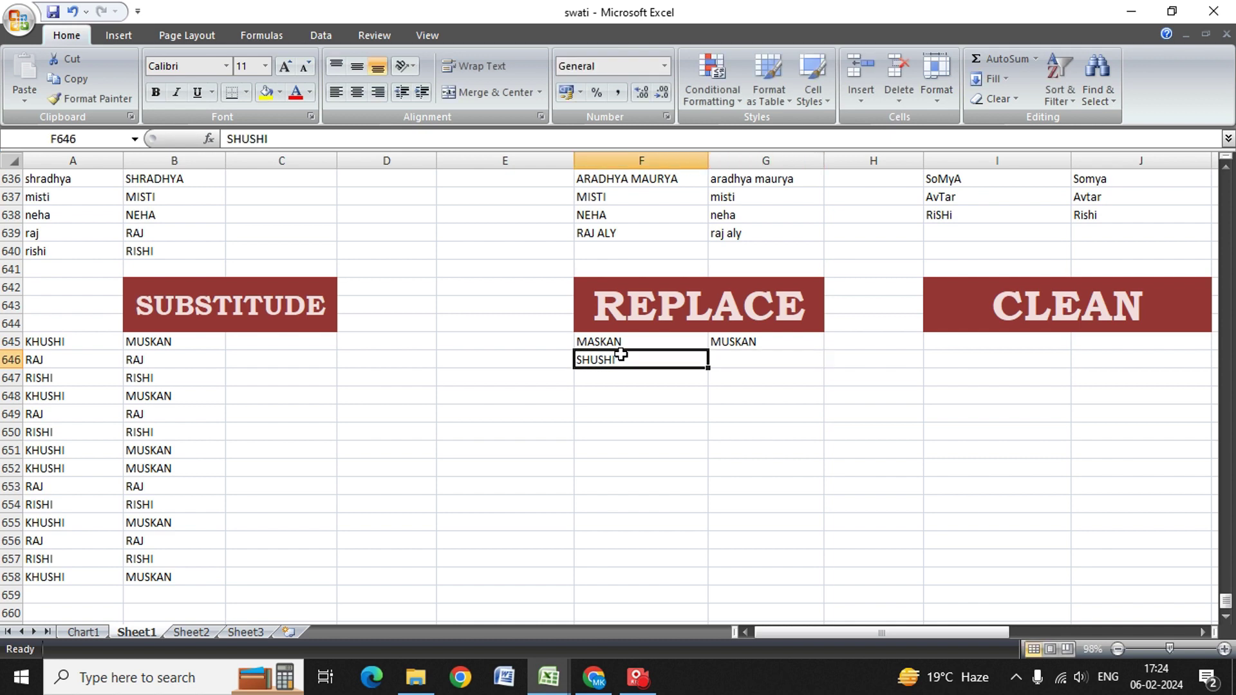
{"action": "key", "text": "Right"}
{"action": "type", "text": "="}
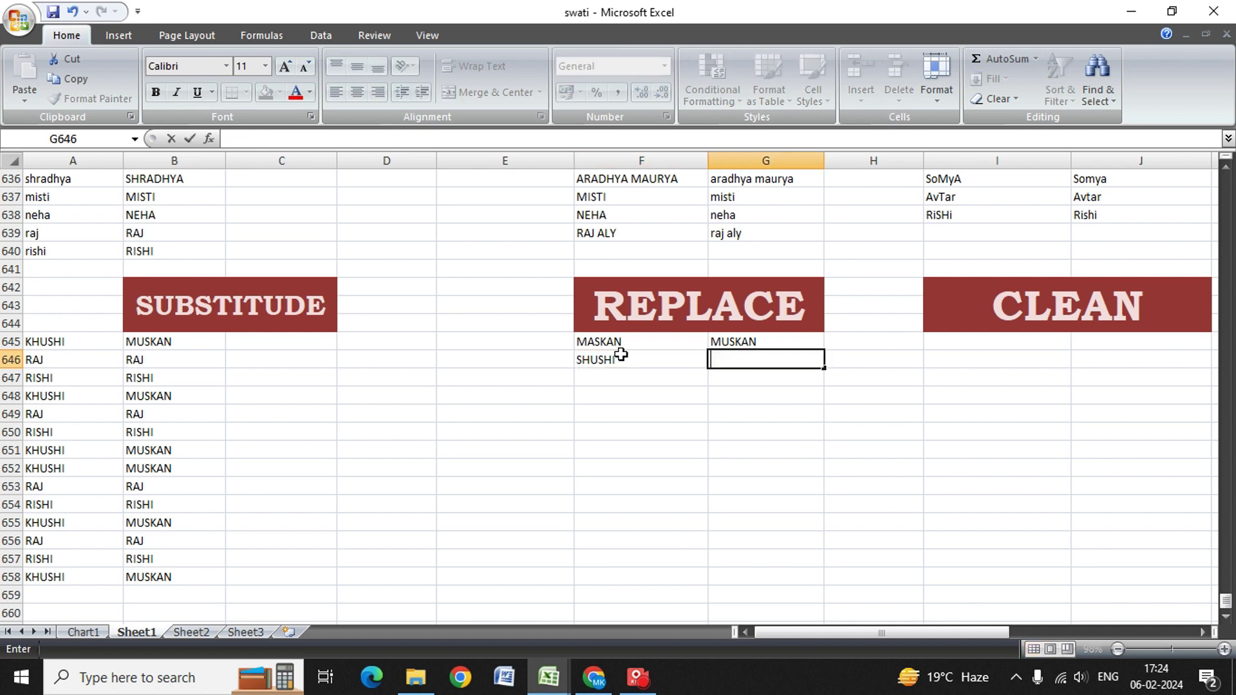
{"action": "type", "text": "RE"}
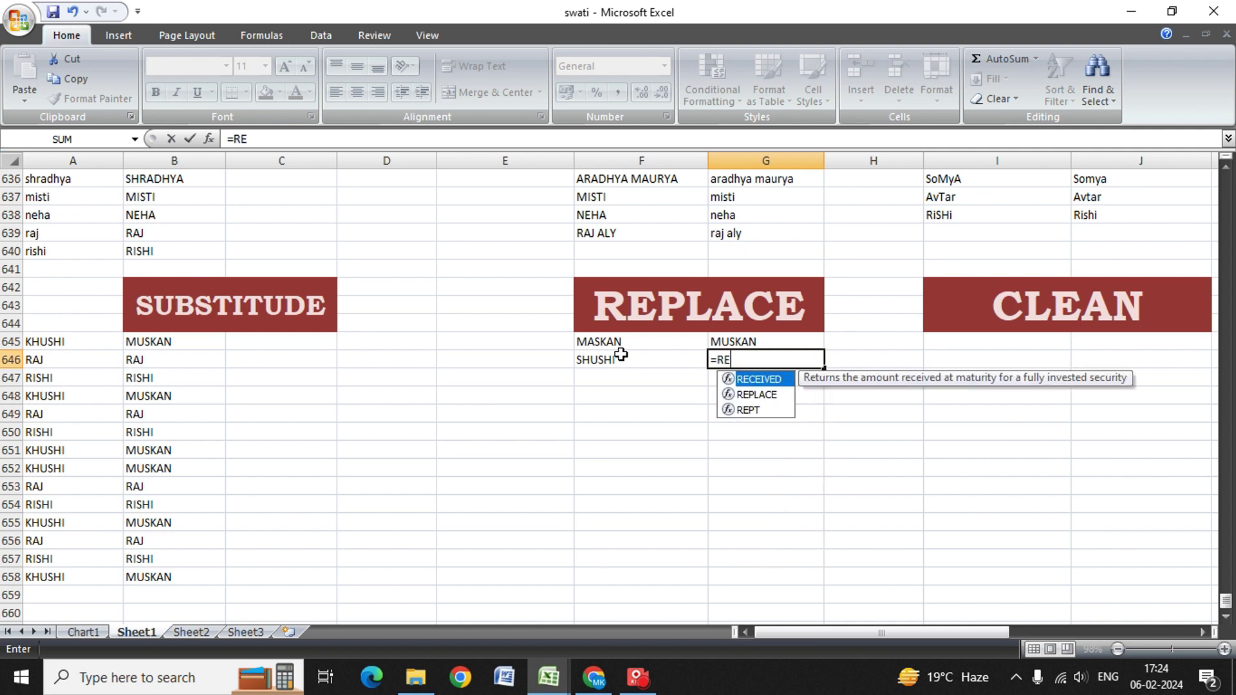
{"action": "type", "text": "PLA"}
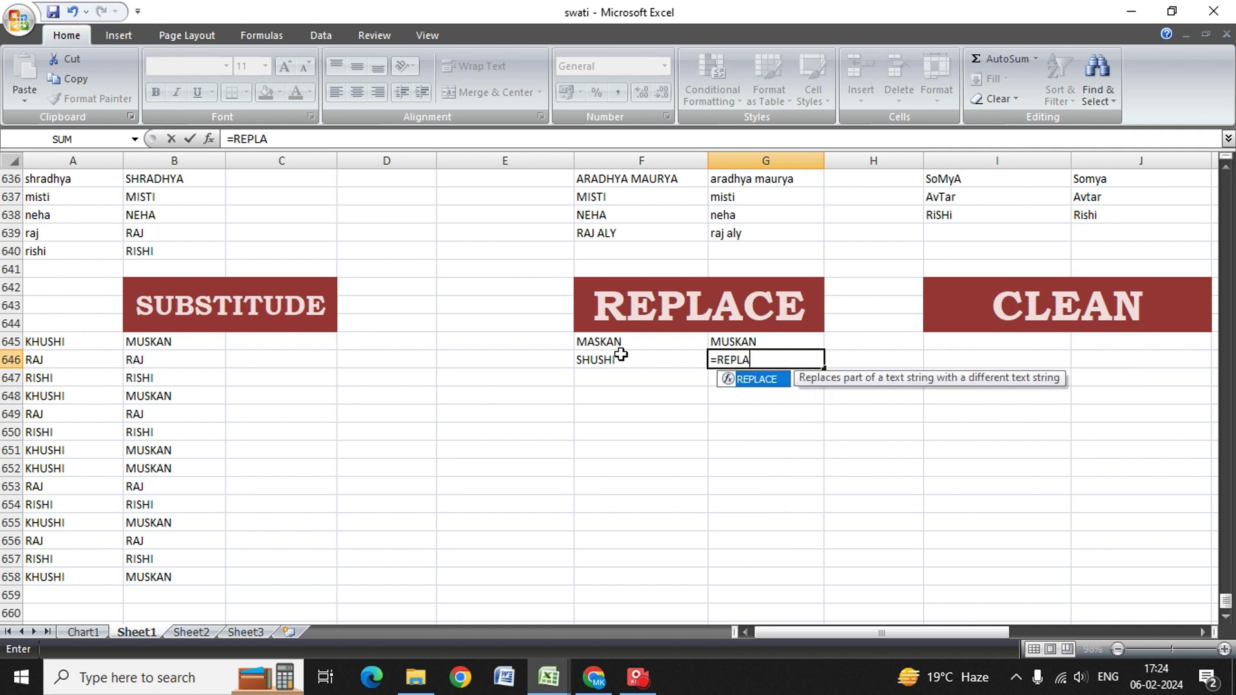
{"action": "type", "text": "CE("}
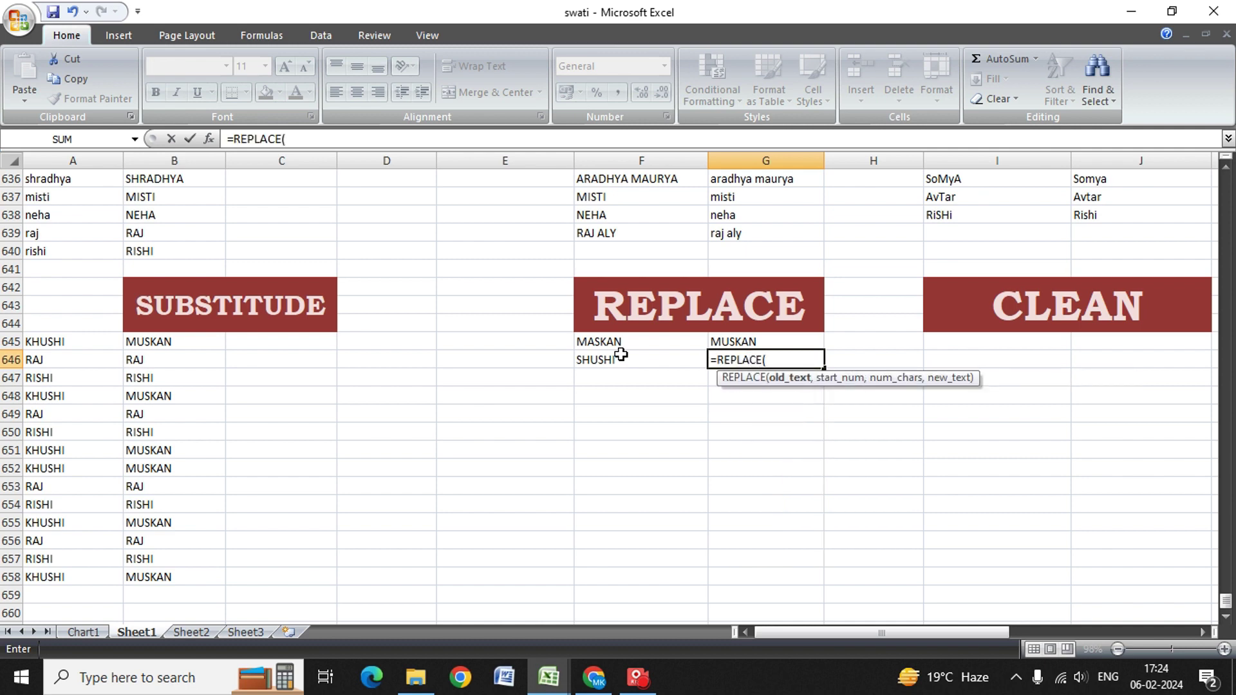
{"action": "left_click", "coordinate": [620, 354]}
{"action": "type", "text": ","}
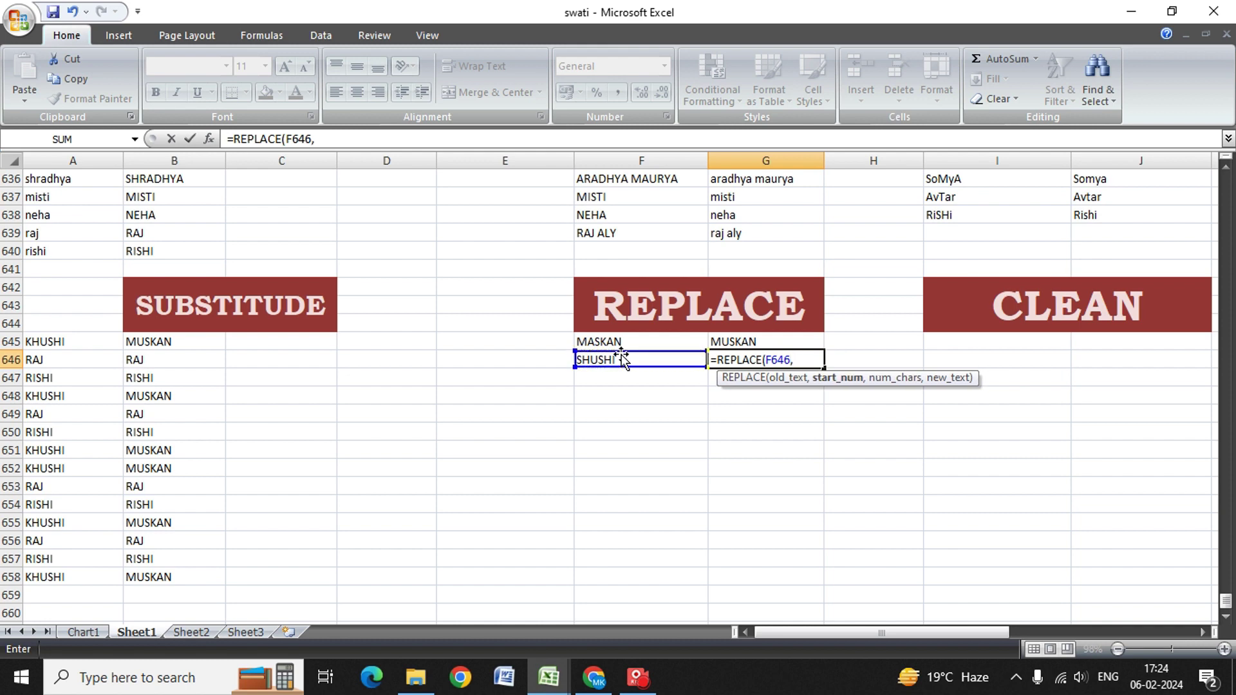
{"action": "type", "text": "1"}
{"action": "type", "text": ",1"}
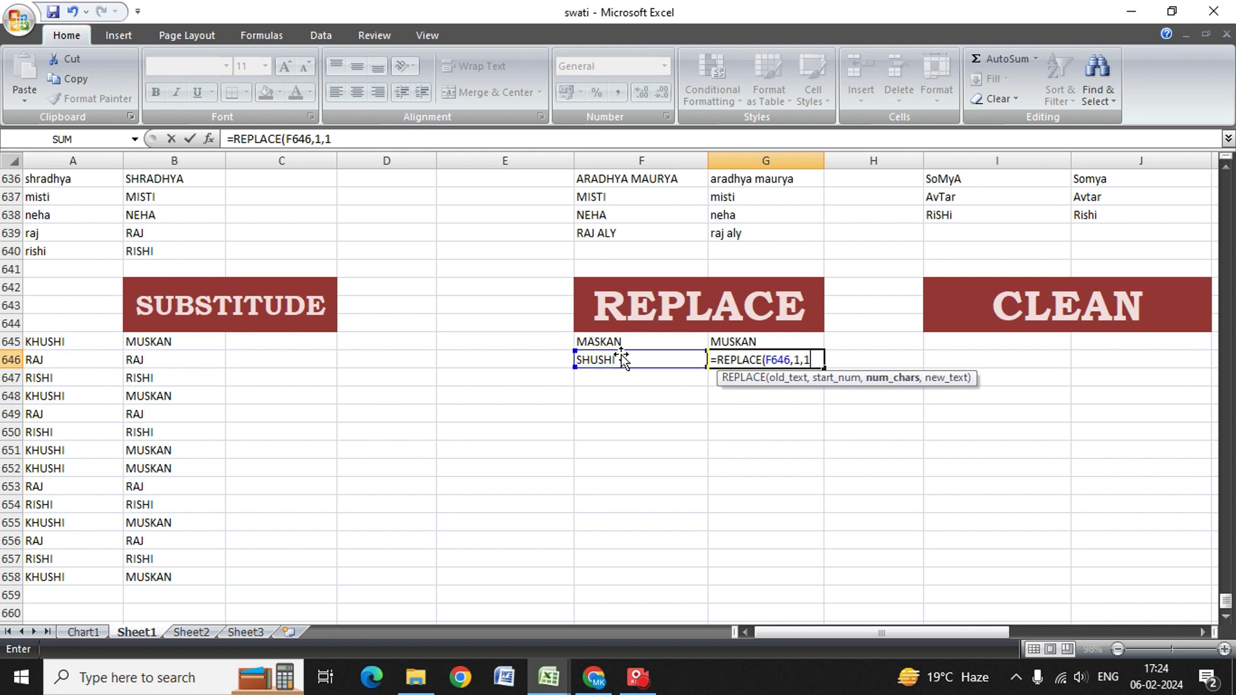
{"action": "type", "text": ","}
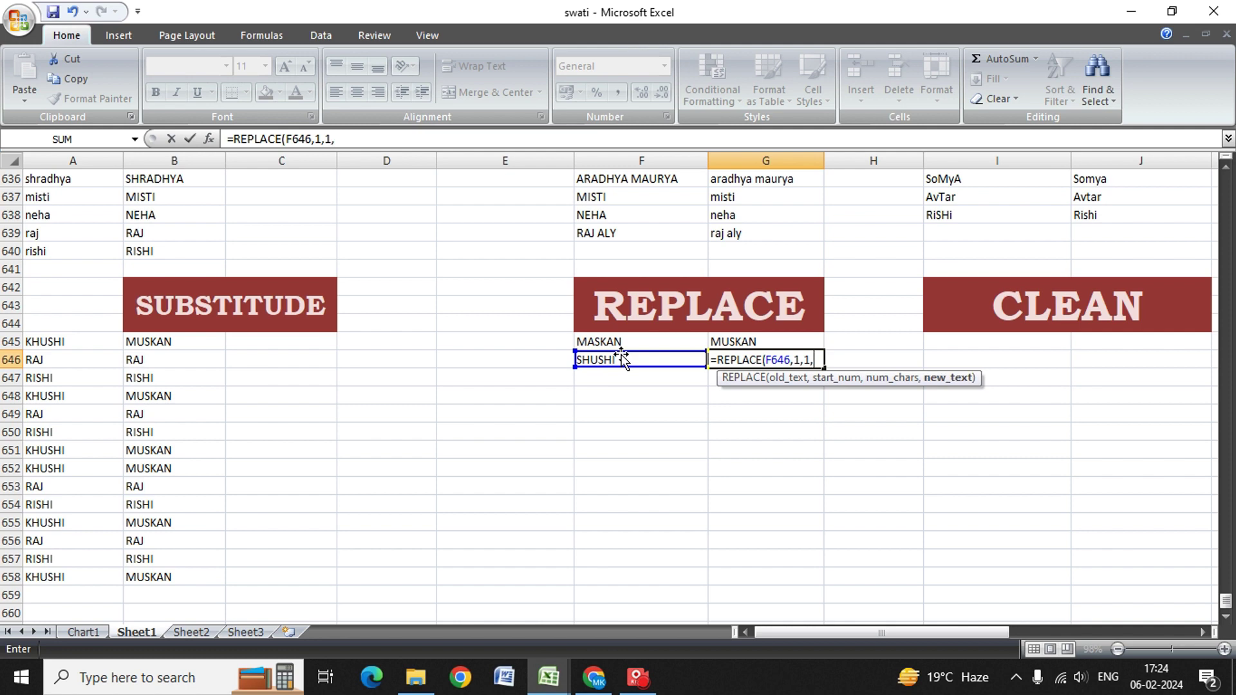
{"action": "type", "text": "\""}
{"action": "type", "text": "K\""}
{"action": "type", "text": ")"}
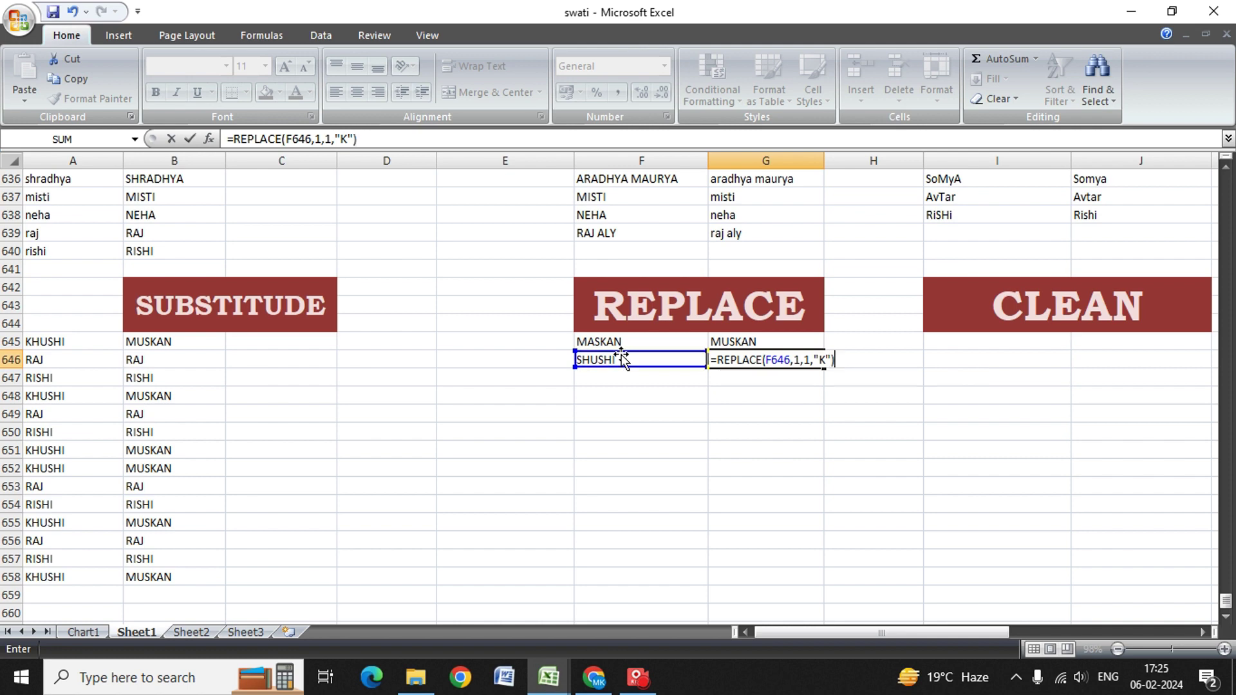
{"action": "key", "text": "Return"}
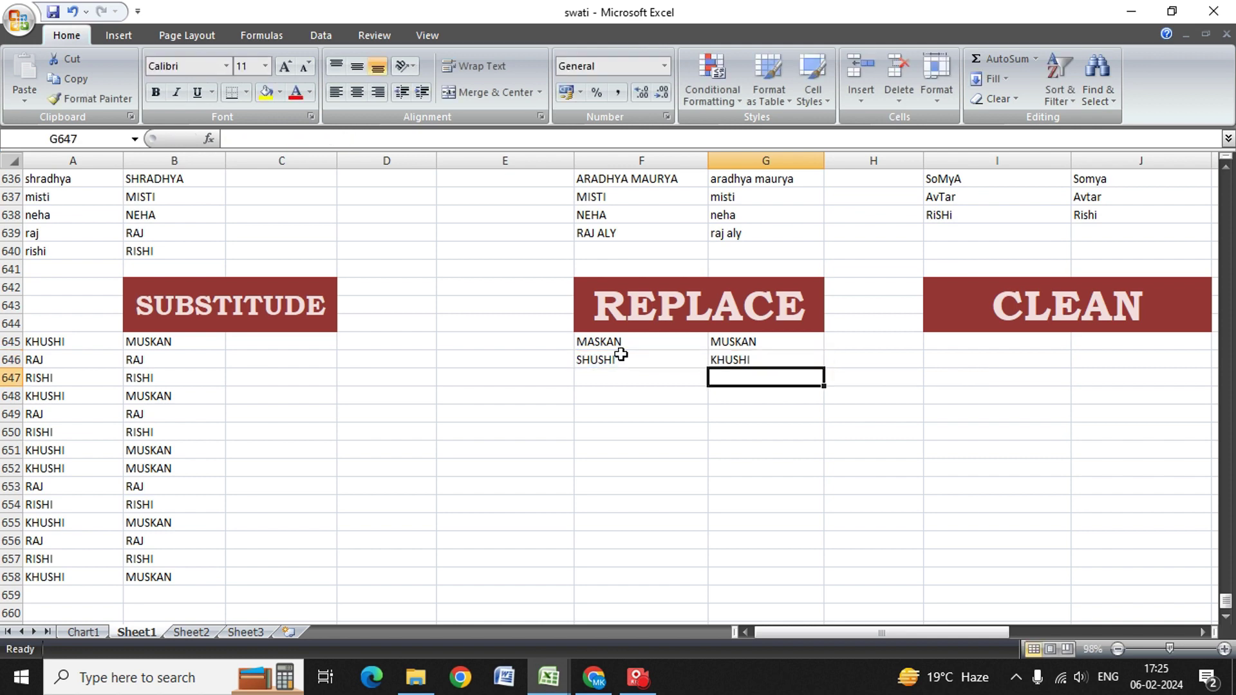
Review the MASKAN and SHUSHI REPLACE examples in F645:G646.
{"action": "key", "text": "Up"}
{"action": "key", "text": "Up"}
{"action": "key", "text": "Left"}
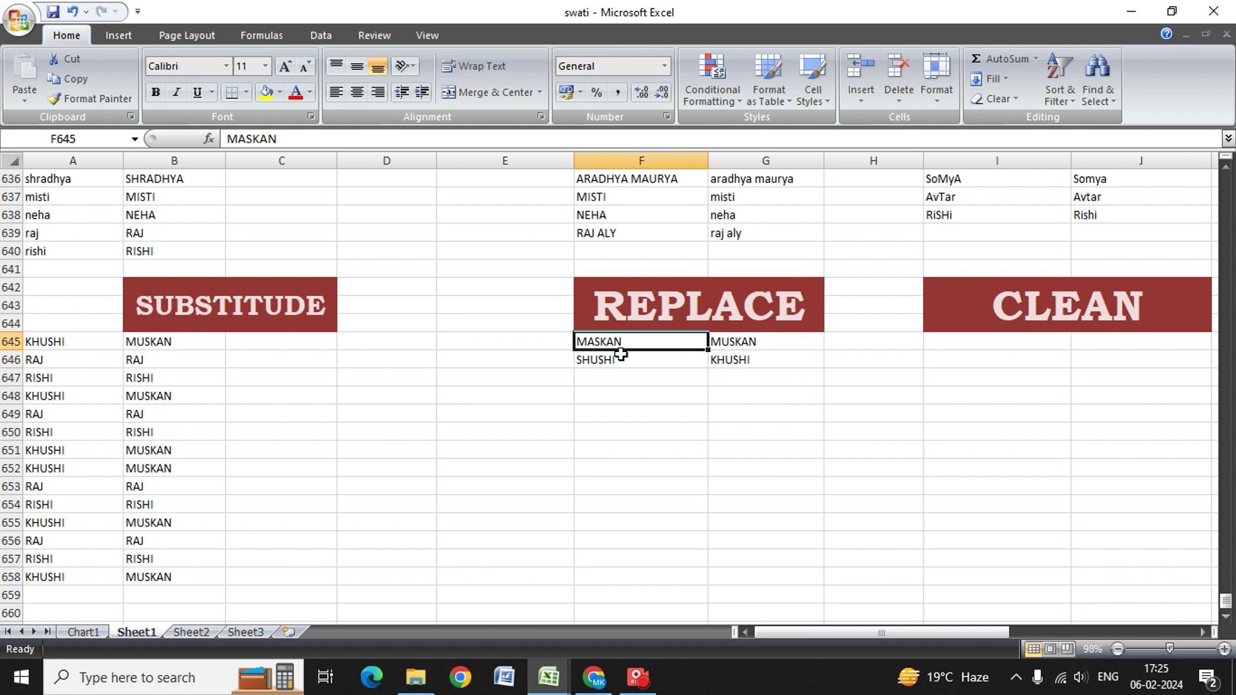
{"action": "key", "text": "Down"}
{"action": "key", "text": "Right"}
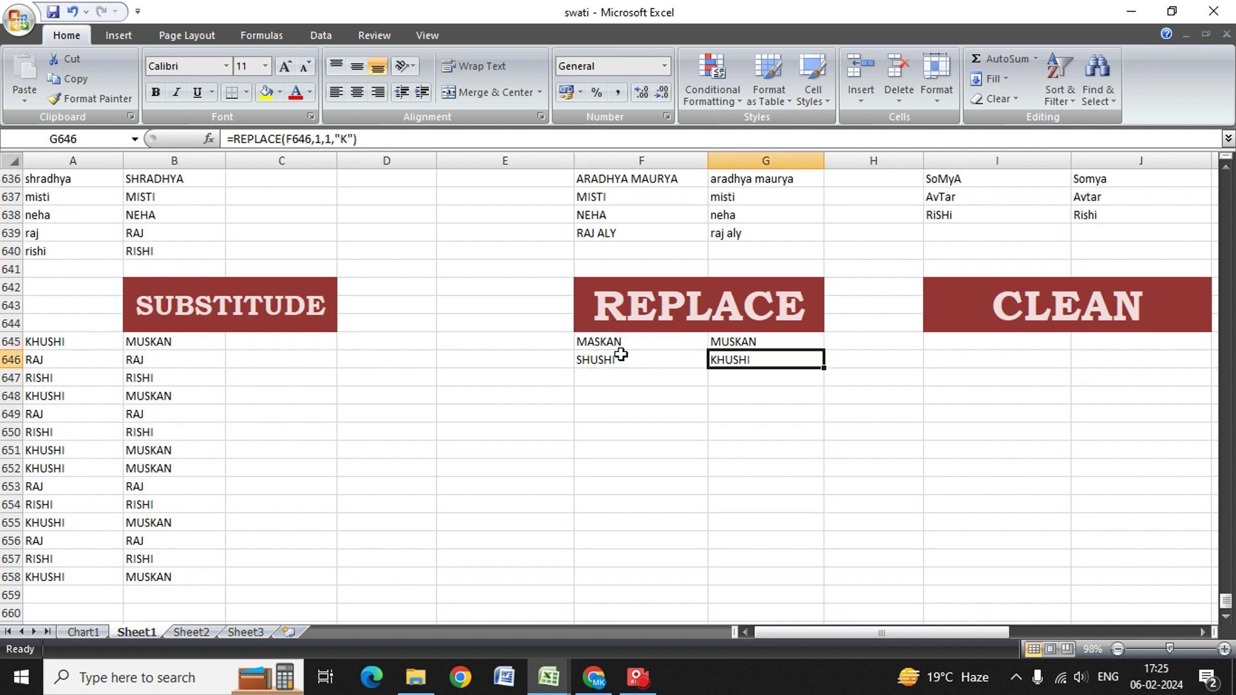
{"action": "key", "text": "Right"}
{"action": "key", "text": "Right"}
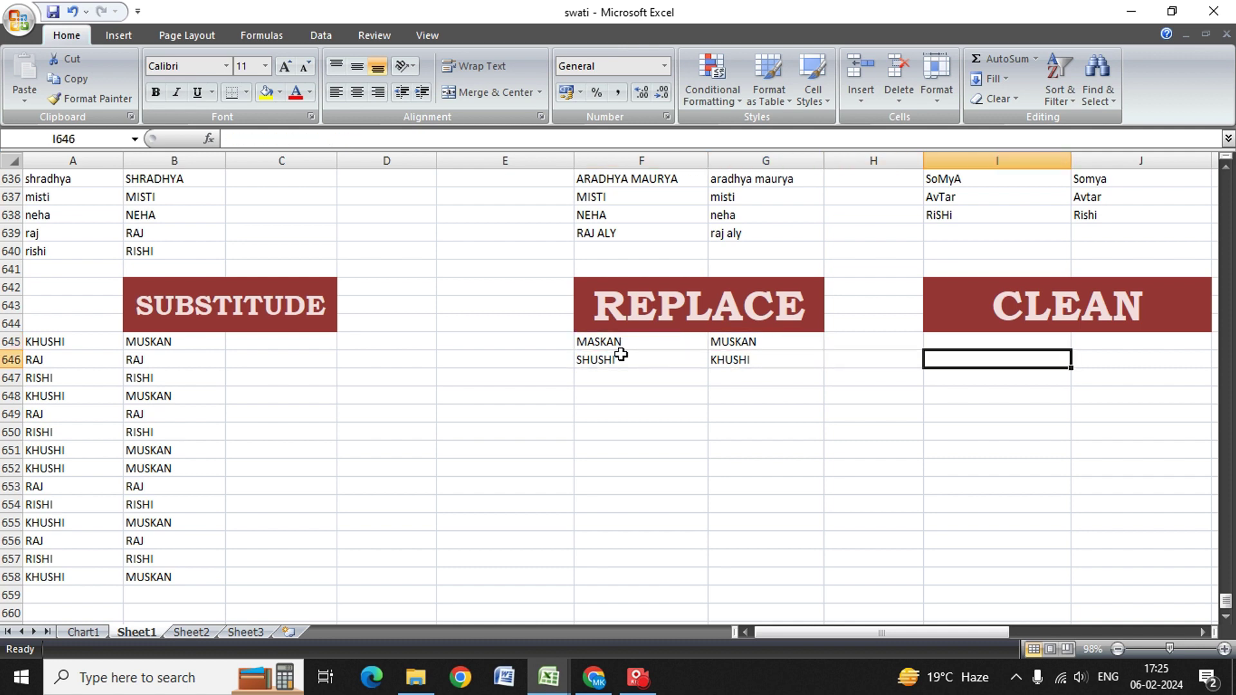
{"action": "key", "text": "Up"}
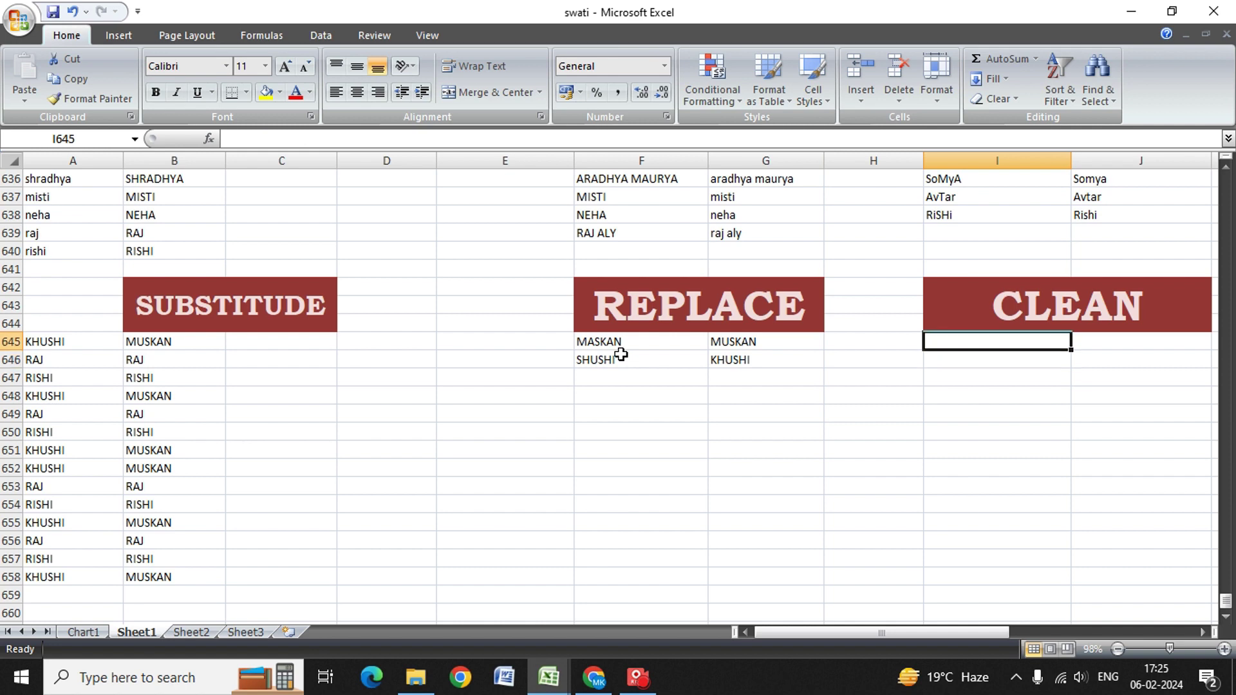
Select the sample names in A645:A656.
{"action": "key", "text": "Down"}
{"action": "key", "text": "Left"}
{"action": "key", "text": "Left"}
{"action": "key", "text": "Left"}
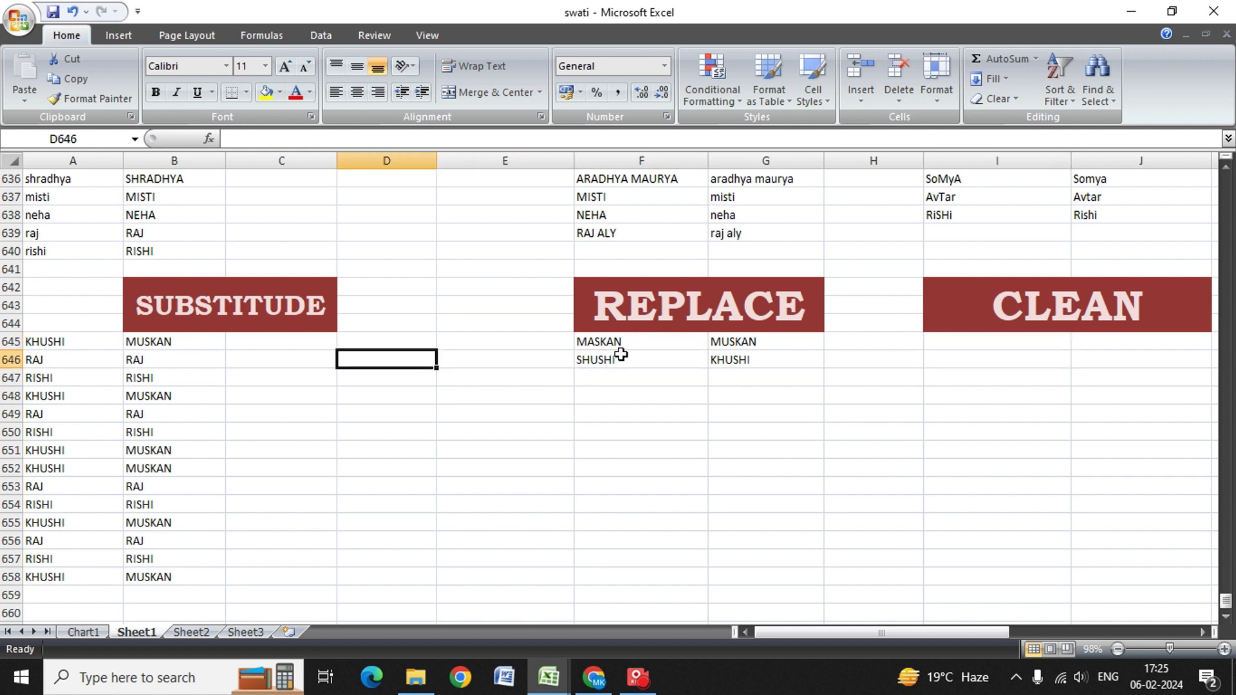
{"action": "key", "text": "Left"}
{"action": "key", "text": "Left"}
{"action": "key", "text": "Left"}
{"action": "key", "text": "shift+Down"}
{"action": "key", "text": "shift+Down"}
{"action": "key", "text": "Up"}
{"action": "key", "text": "Down"}
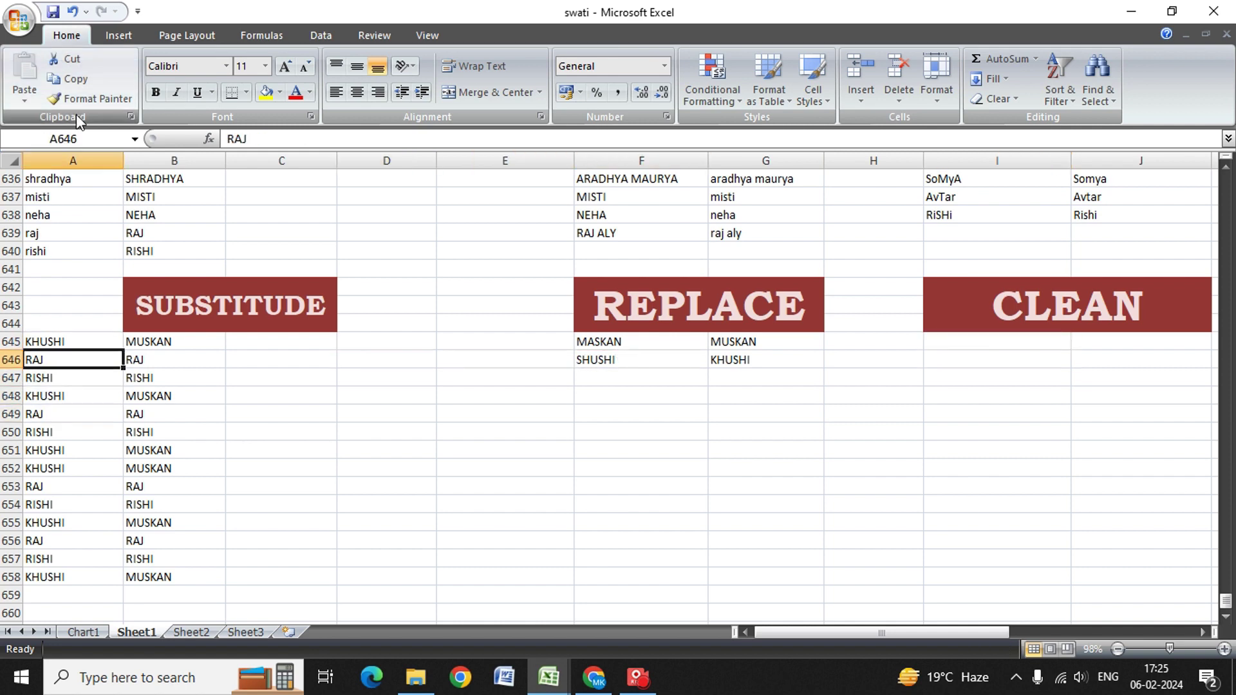
{"action": "key", "text": "shift+Down"}
{"action": "key", "text": "Up"}
{"action": "key", "text": "Down"}
{"action": "key", "text": "shift+Down"}
{"action": "key", "text": "Up"}
{"action": "key", "text": "Down"}
{"action": "key", "text": "Up"}
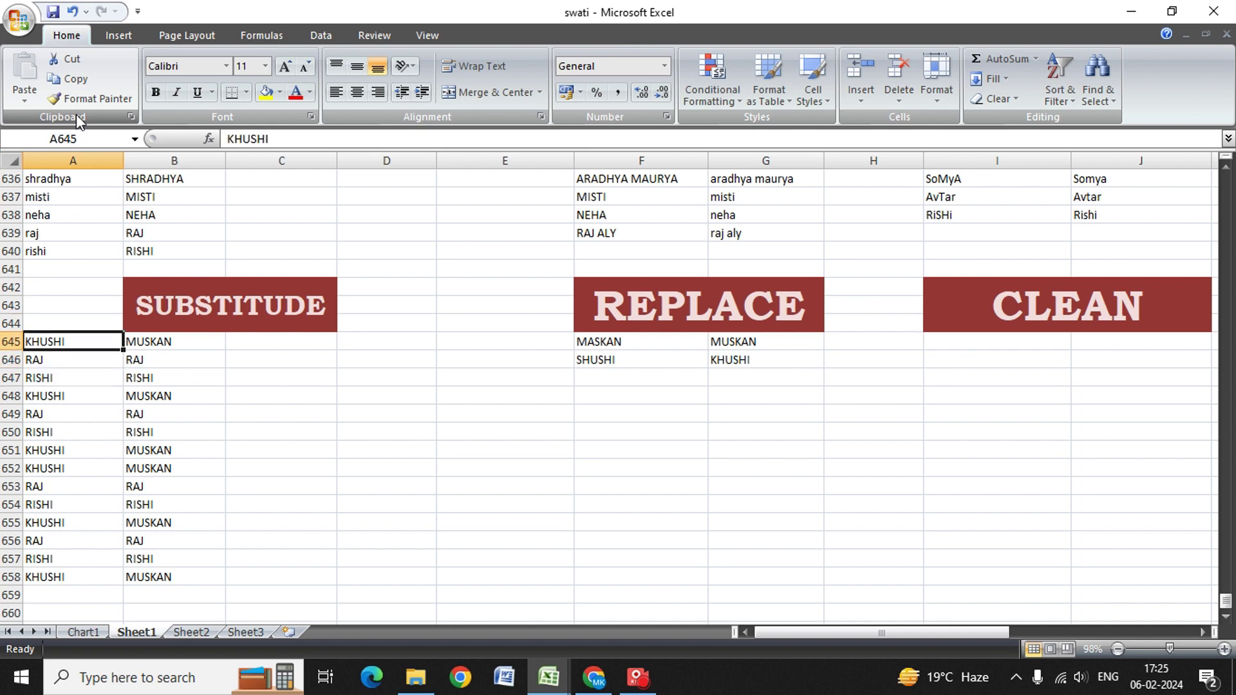
{"action": "key", "text": "shift+Down"}
{"action": "key", "text": "shift+Down"}
{"action": "key", "text": "shift+Down"}
{"action": "key", "text": "shift+Down"}
{"action": "key", "text": "shift+Down"}
{"action": "key", "text": "shift+Down"}
{"action": "key", "text": "shift+Down"}
{"action": "key", "text": "shift+Down"}
{"action": "key", "text": "shift+Down"}
{"action": "key", "text": "shift+Down"}
{"action": "key", "text": "shift+Down"}
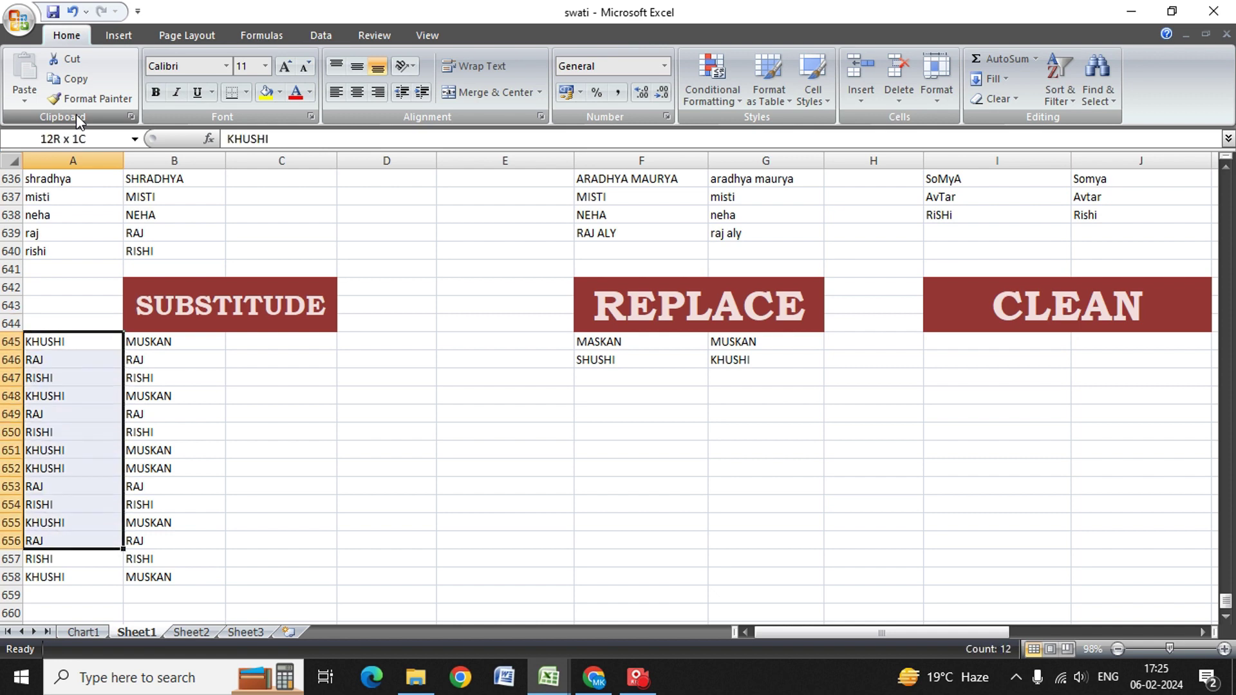
Copy the twelve names from column A into I645:I656 under the CLEAN header.
{"action": "key", "text": "ctrl+c"}
{"action": "key", "text": "Right"}
{"action": "key", "text": "Right"}
{"action": "key", "text": "Right"}
{"action": "key", "text": "Right"}
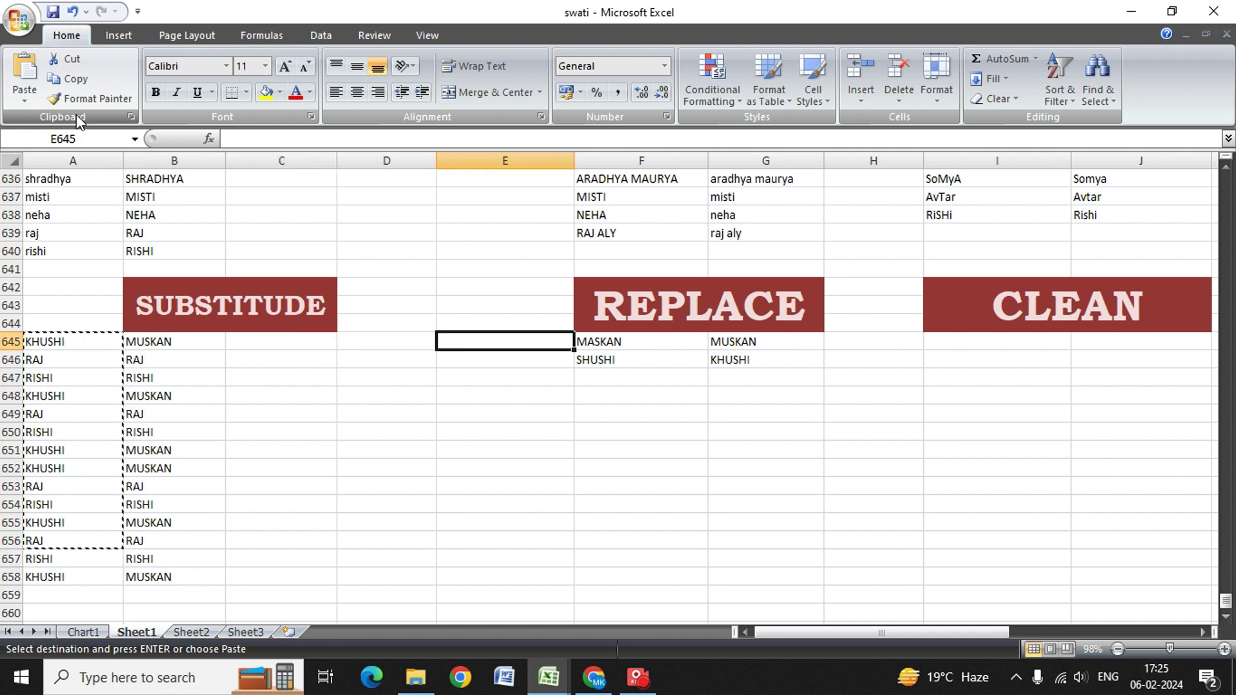
{"action": "key", "text": "Right"}
{"action": "key", "text": "Right"}
{"action": "key", "text": "Right"}
{"action": "key", "text": "Right"}
{"action": "key", "text": "Right"}
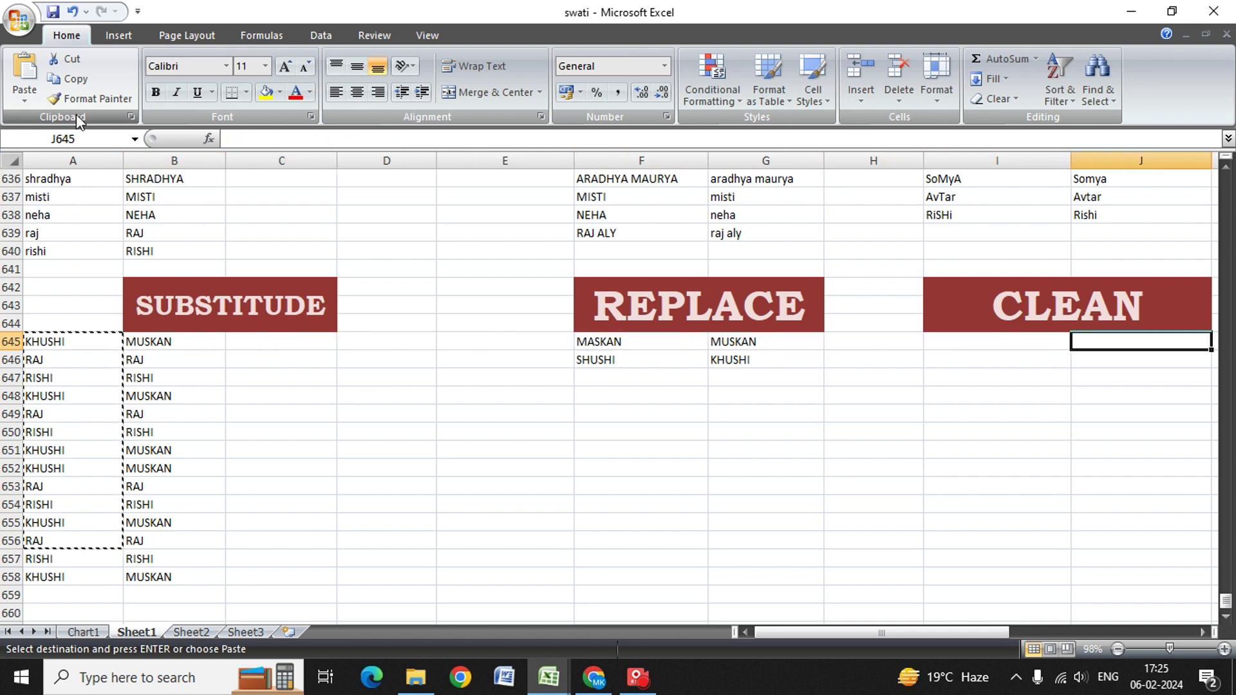
{"action": "key", "text": "Left"}
{"action": "key", "text": "Return"}
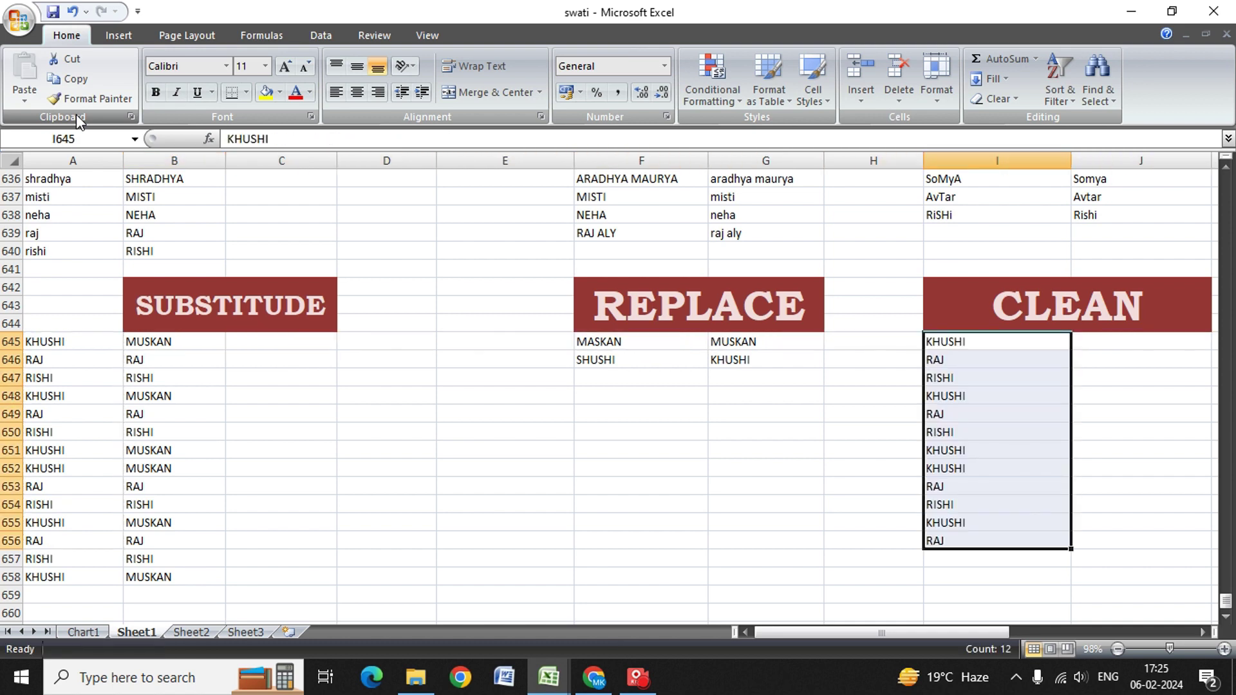
Format the pasted names bold, italic and underlined with light blue fill and green text.
{"action": "left_click", "coordinate": [155, 93]}
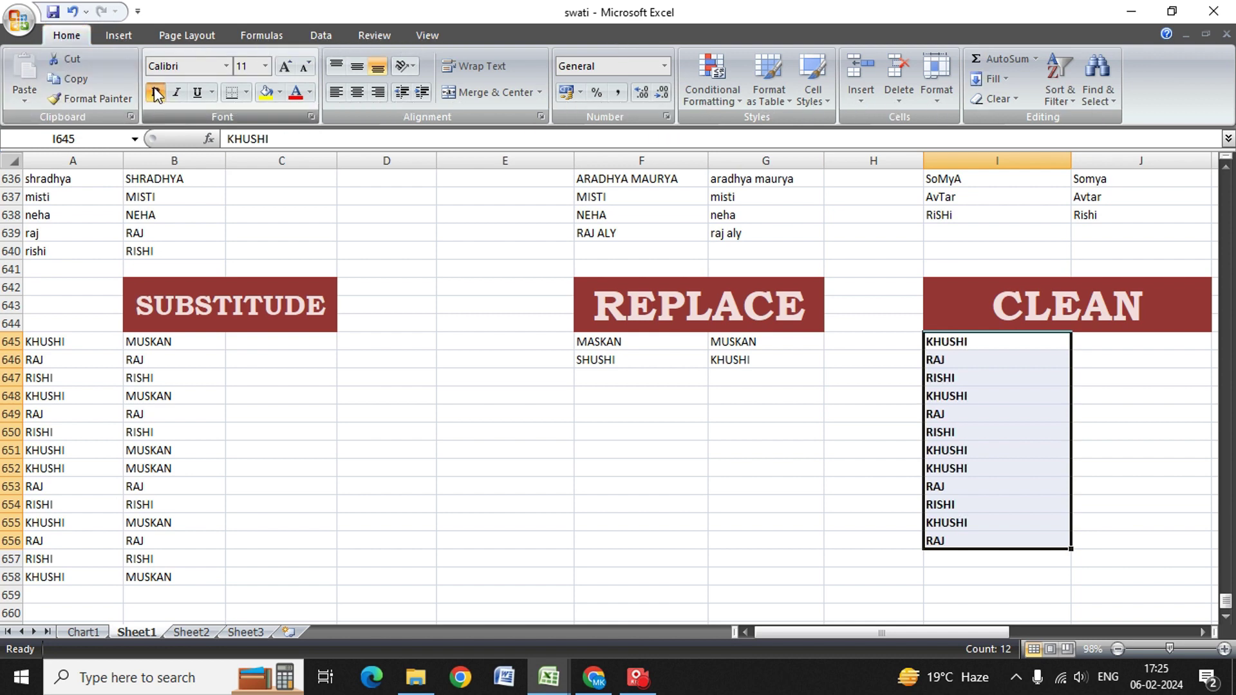
{"action": "left_click", "coordinate": [175, 92]}
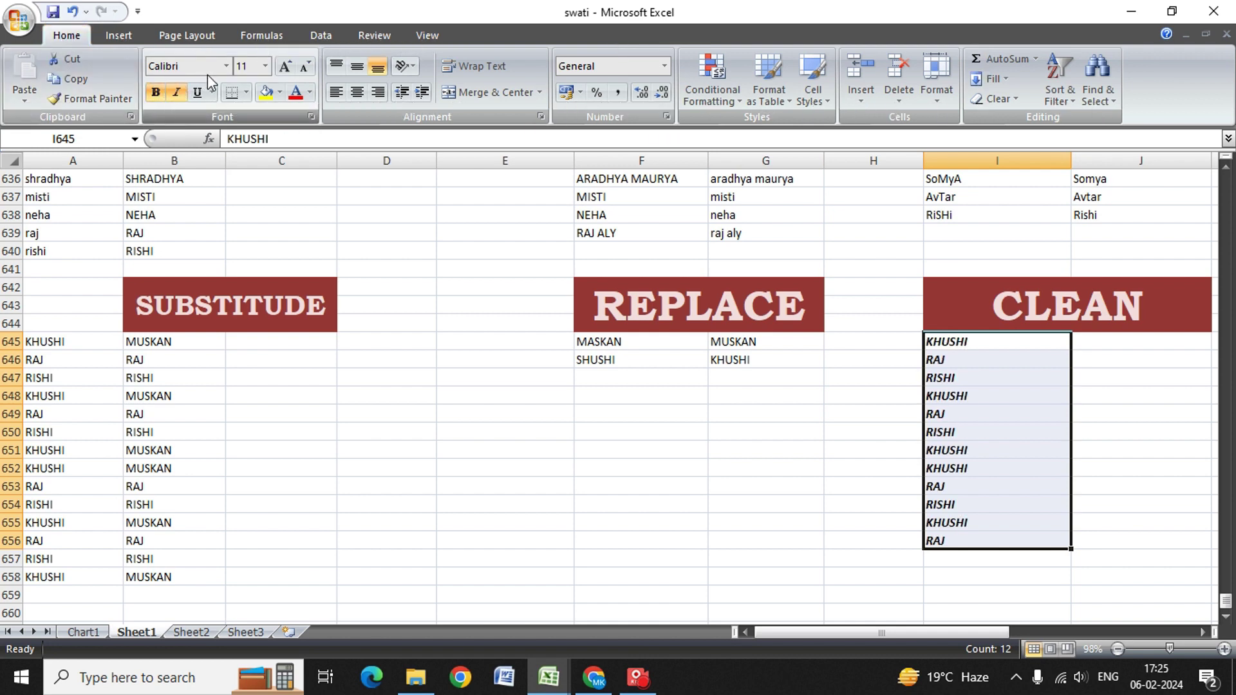
{"action": "left_click", "coordinate": [199, 92]}
{"action": "left_click", "coordinate": [279, 92]}
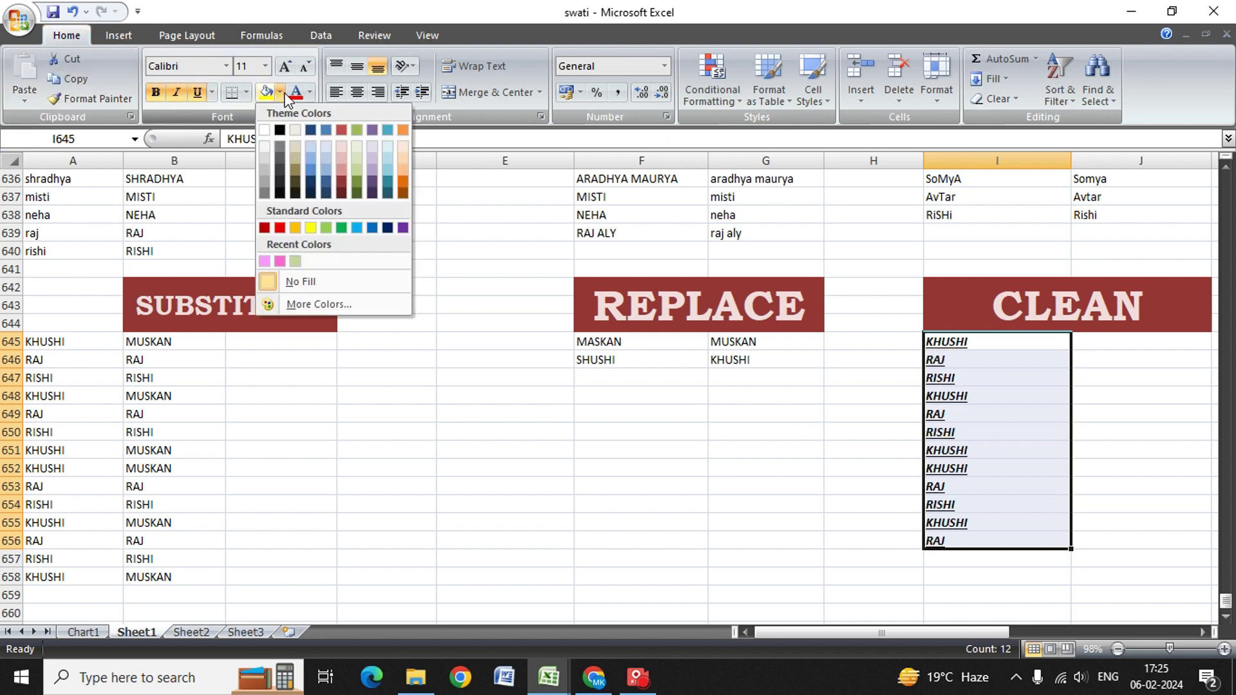
{"action": "left_click", "coordinate": [330, 153]}
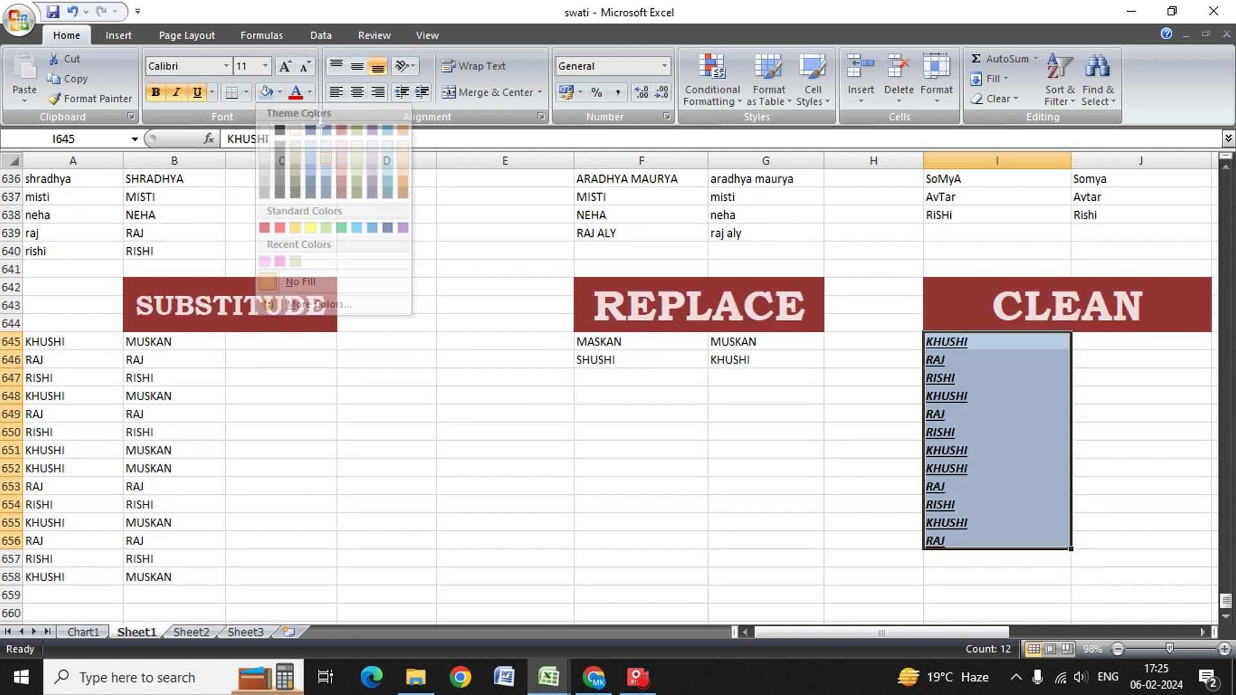
{"action": "left_click", "coordinate": [310, 92]}
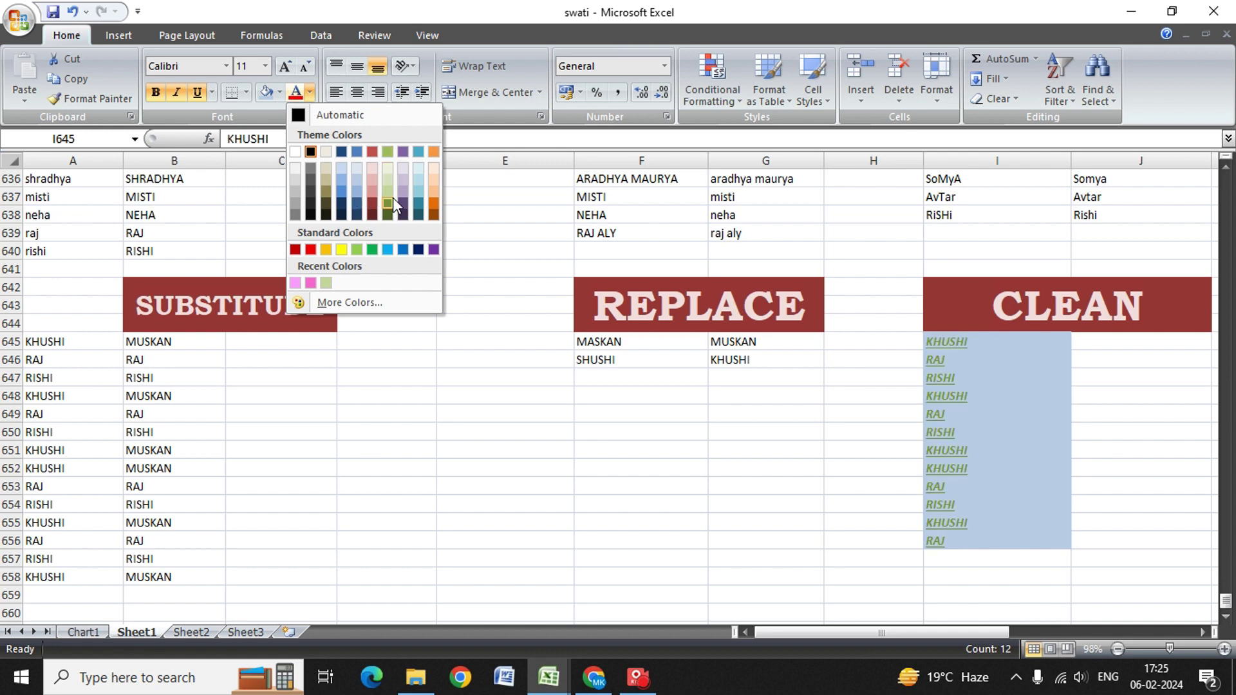
{"action": "left_click", "coordinate": [392, 198]}
Enter =CLEAN(I645) in J645.
{"action": "left_click", "coordinate": [1109, 339]}
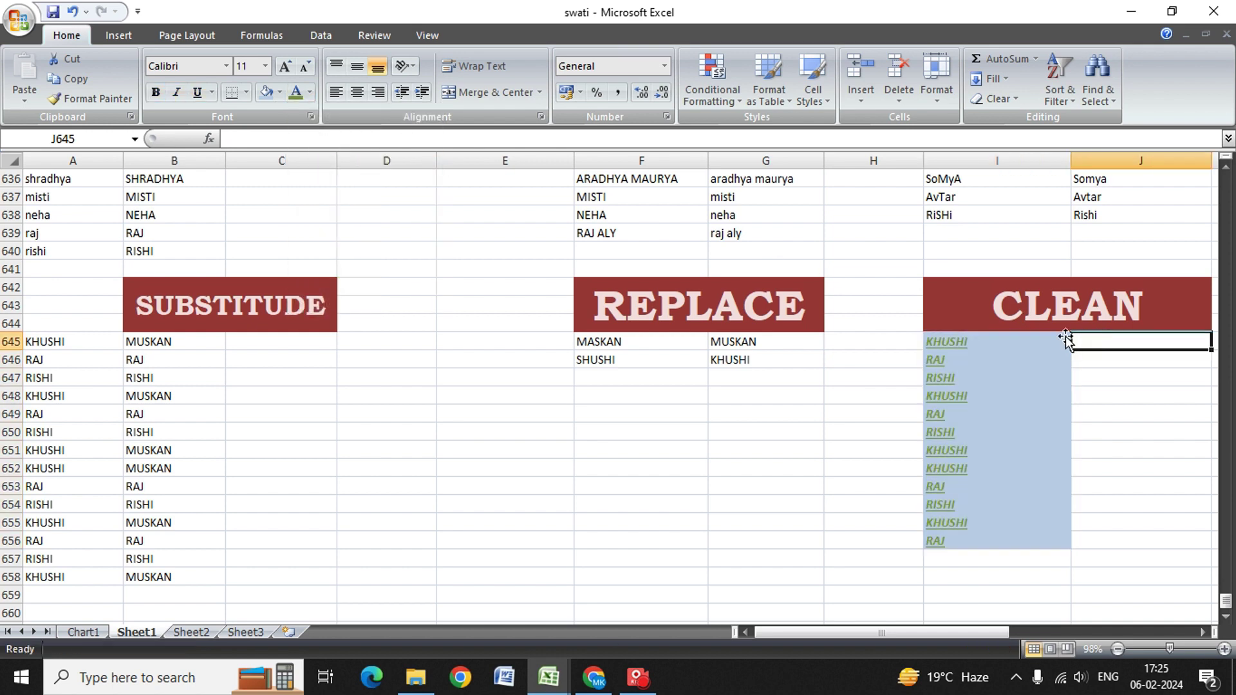
{"action": "left_click", "coordinate": [981, 348]}
{"action": "left_click", "coordinate": [1113, 348]}
{"action": "type", "text": "="}
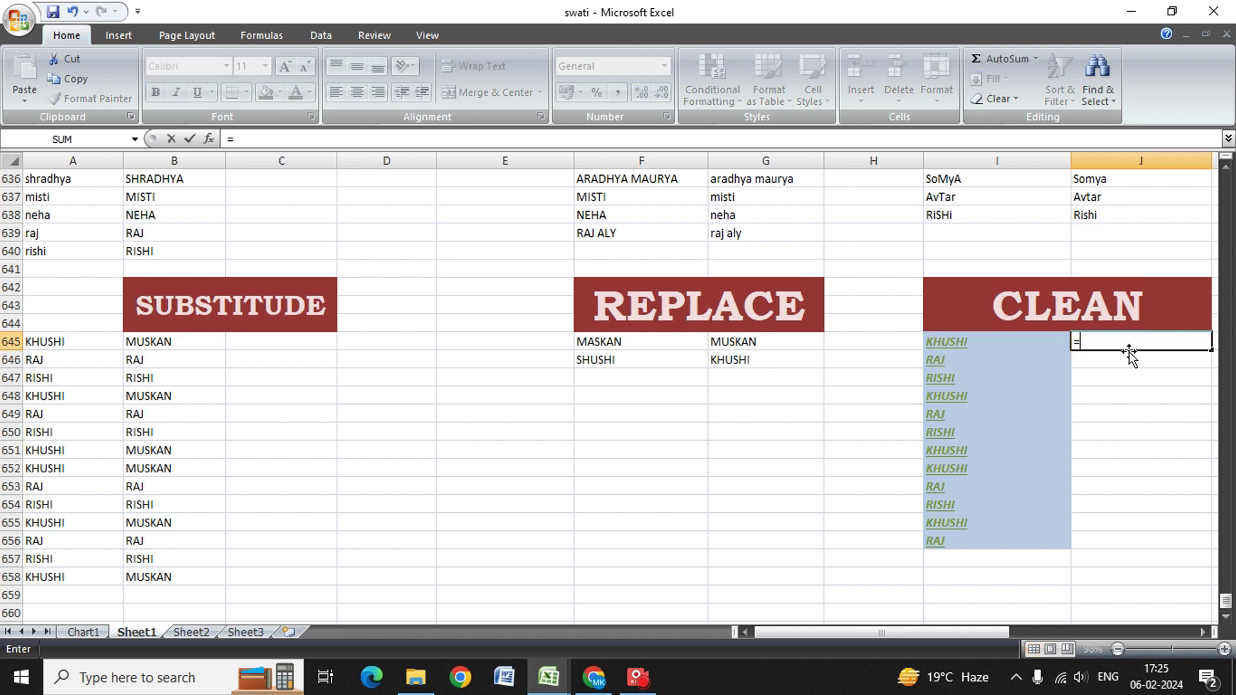
{"action": "type", "text": "CL"}
{"action": "key", "text": "BackSpace"}
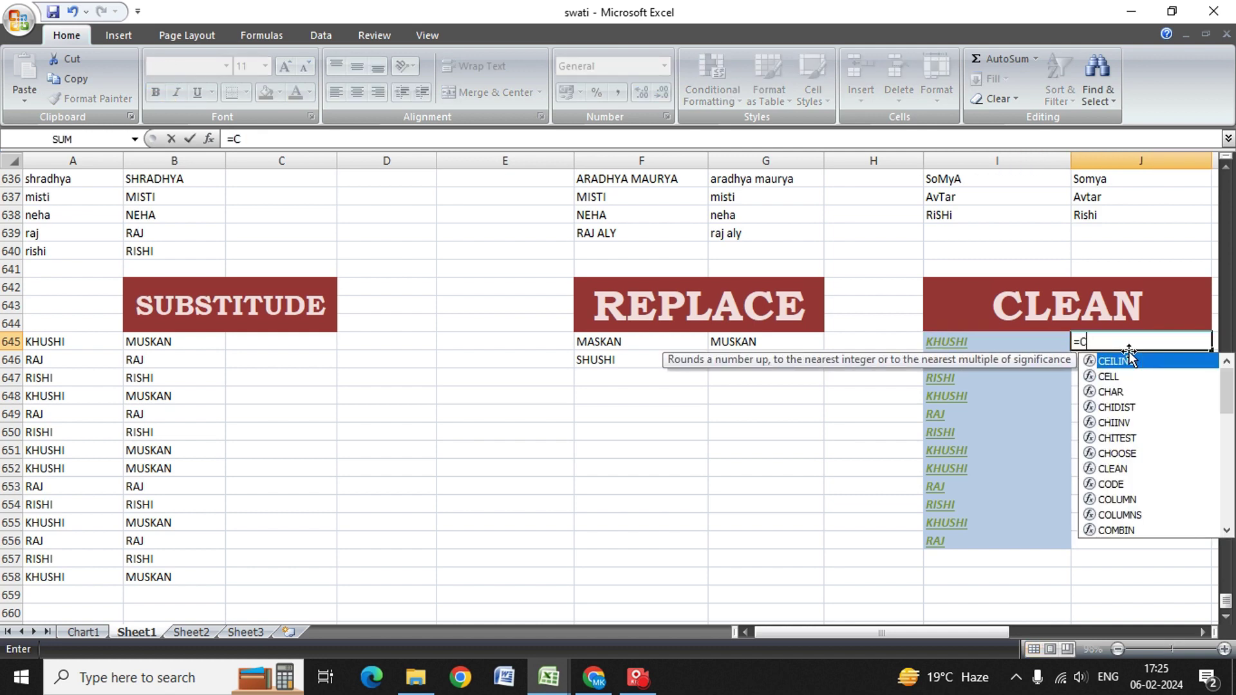
{"action": "type", "text": "L"}
{"action": "key", "text": "Tab"}
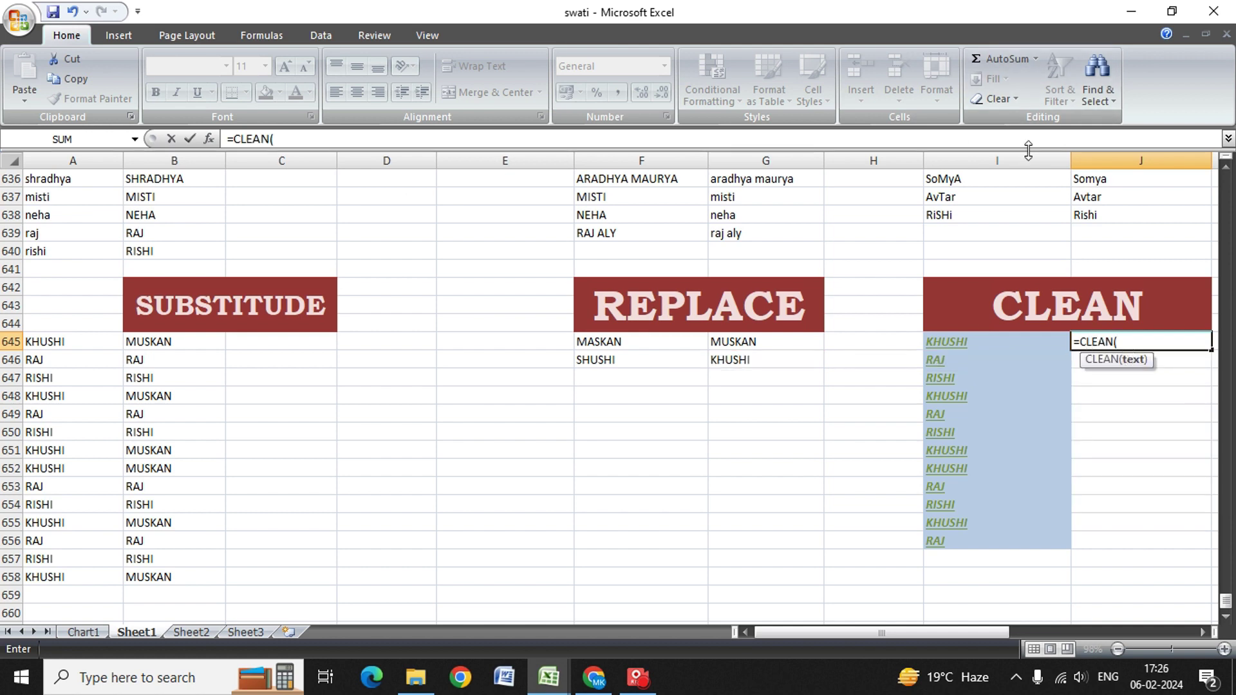
{"action": "key", "text": "Left"}
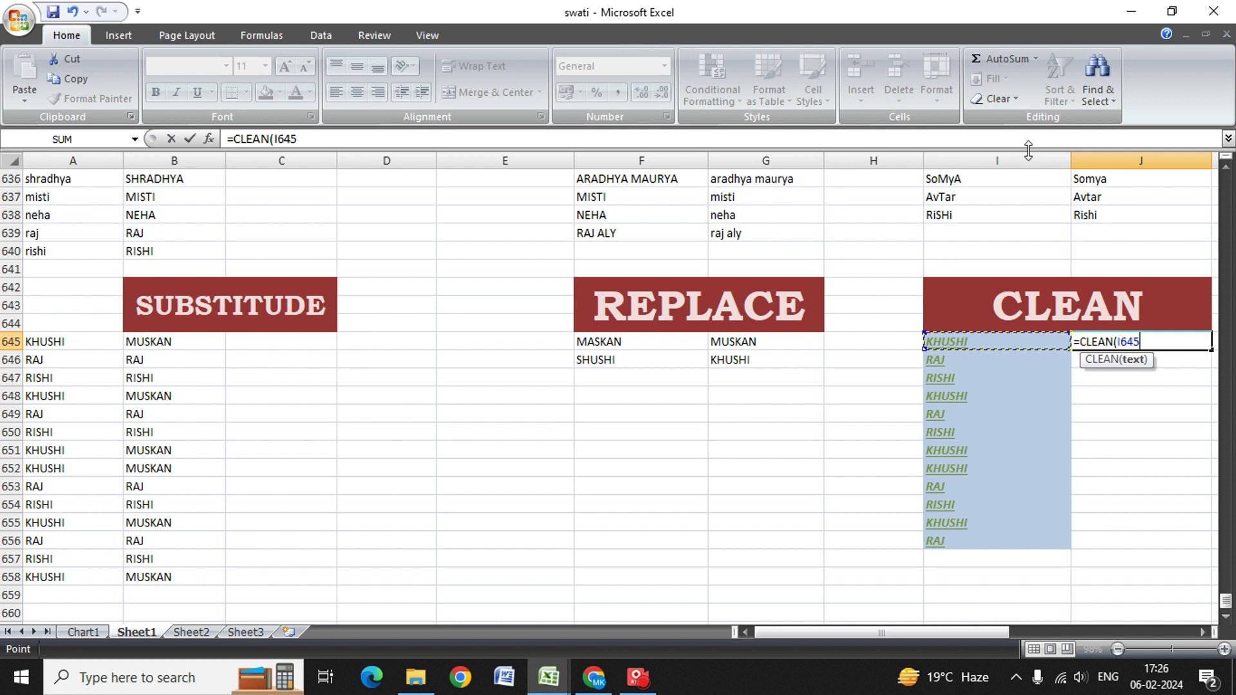
{"action": "type", "text": ")"}
{"action": "key", "text": "Return"}
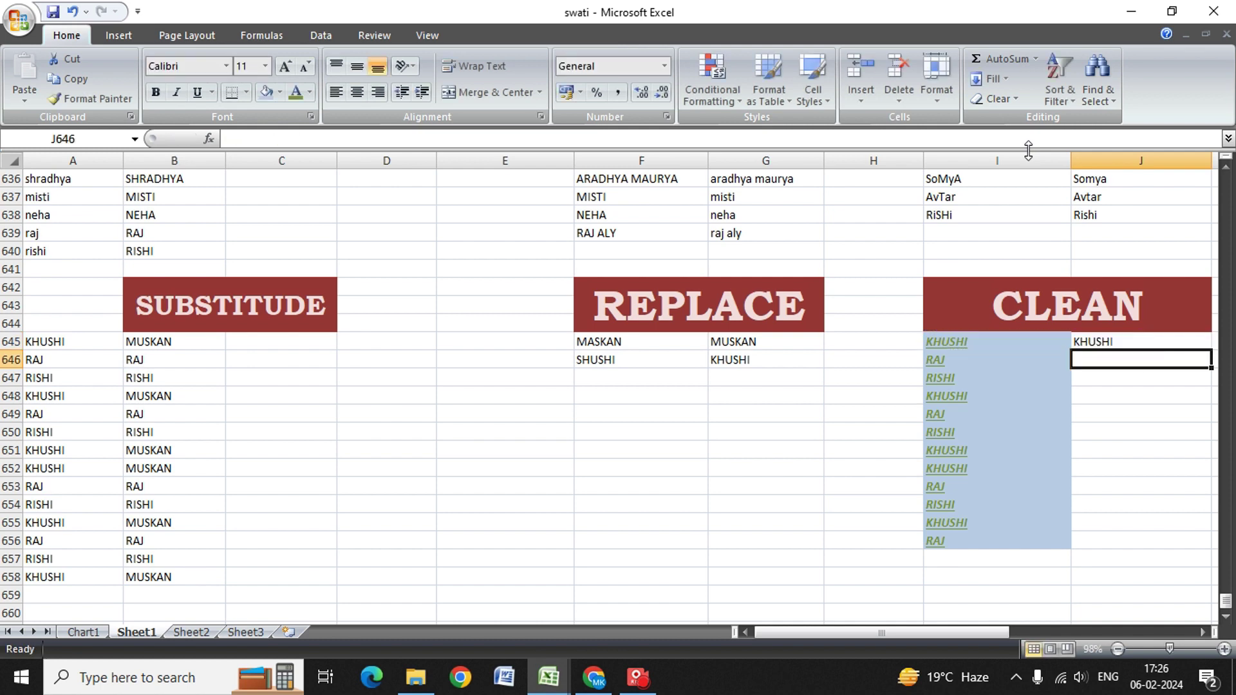
Fill the CLEAN formula down from J645 through J656.
{"action": "key", "text": "Up"}
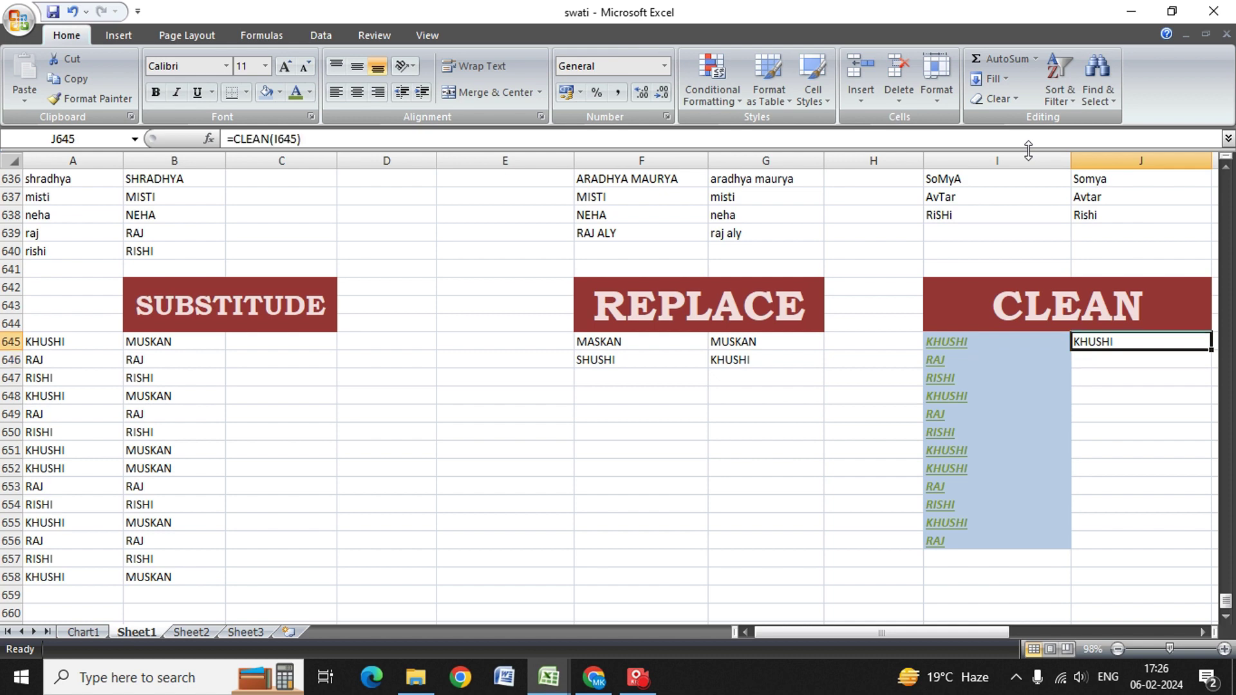
{"action": "key", "text": "shift+Down"}
{"action": "key", "text": "shift+Down"}
{"action": "key", "text": "shift+Down"}
{"action": "key", "text": "shift+Down"}
{"action": "key", "text": "shift+Down"}
{"action": "key", "text": "shift+Down"}
{"action": "key", "text": "shift+Down"}
{"action": "key", "text": "shift+Down"}
{"action": "key", "text": "shift+Down"}
{"action": "key", "text": "shift+Down"}
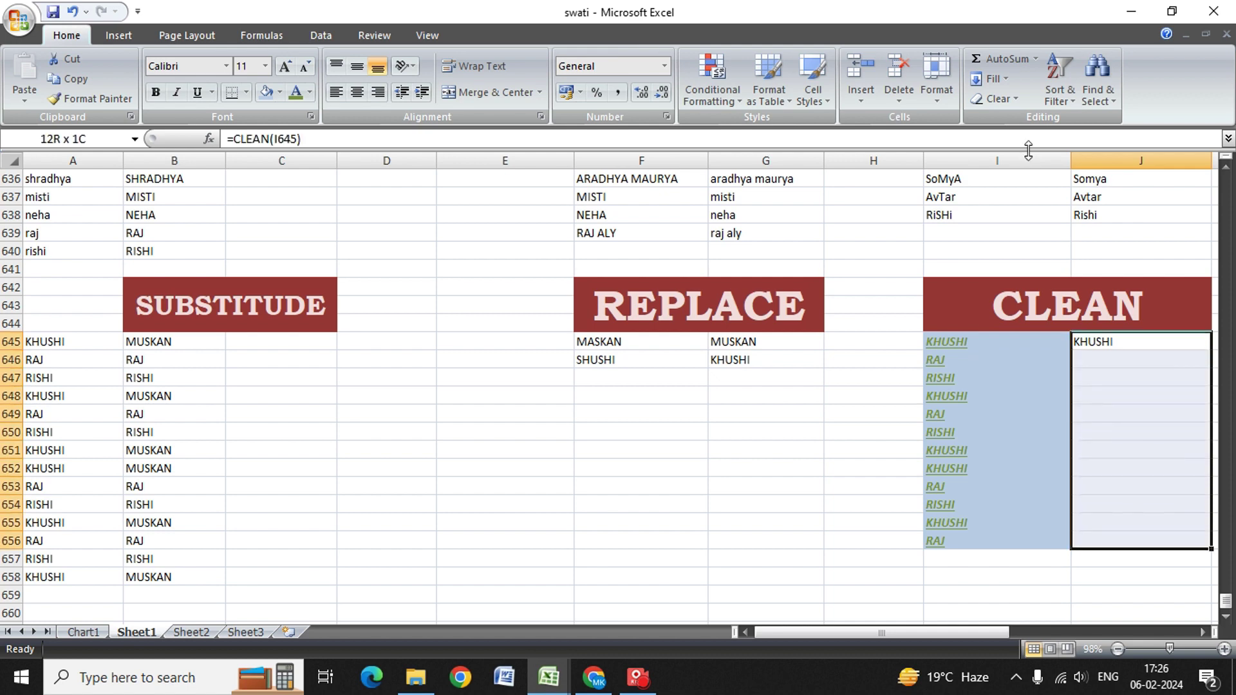
{"action": "key", "text": "ctrl+d"}
{"action": "key", "text": "Down"}
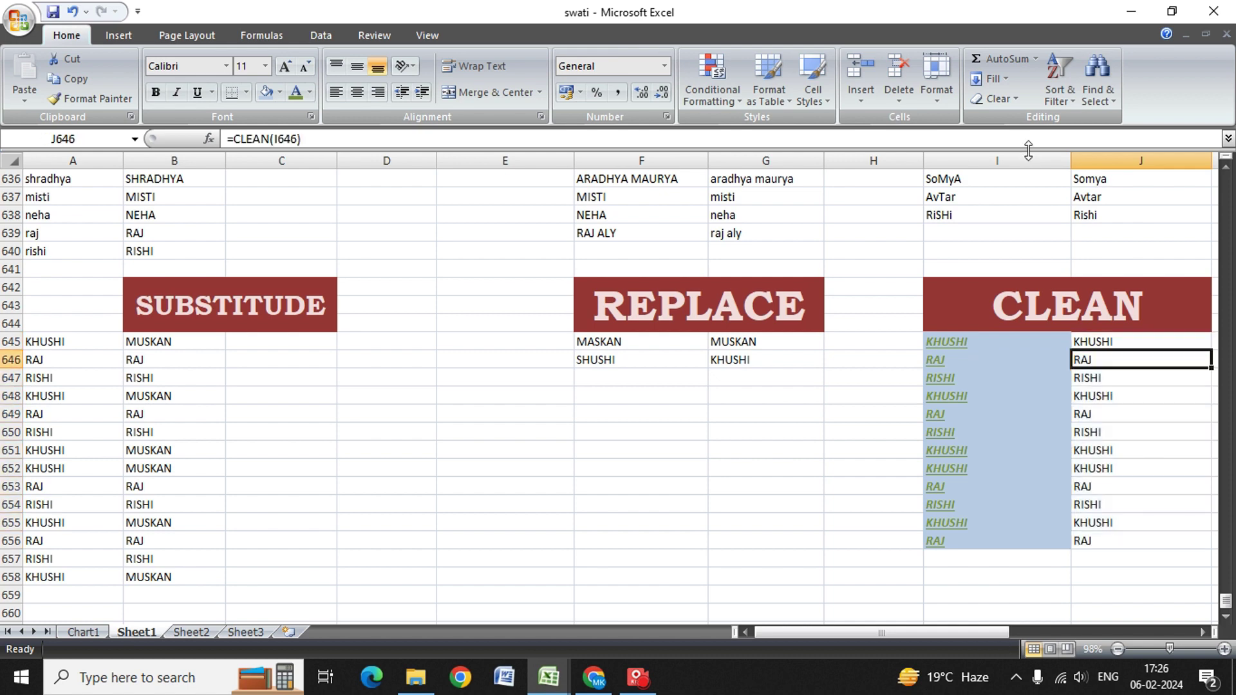
Inspect the CLEAN source text and the CLEAN formula results in column J, such as J650.
{"action": "key", "text": "Left"}
{"action": "key", "text": "Left"}
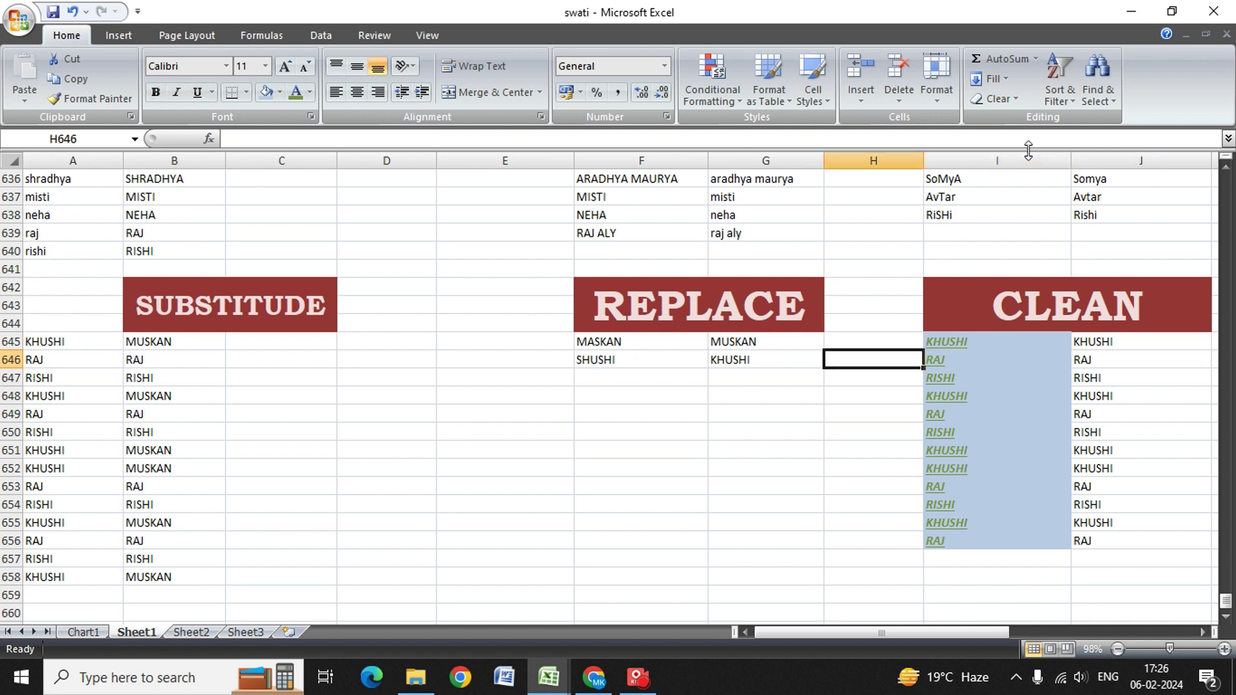
{"action": "key", "text": "Right"}
{"action": "key", "text": "Up"}
{"action": "key", "text": "Down"}
{"action": "key", "text": "Down"}
{"action": "key", "text": "Down"}
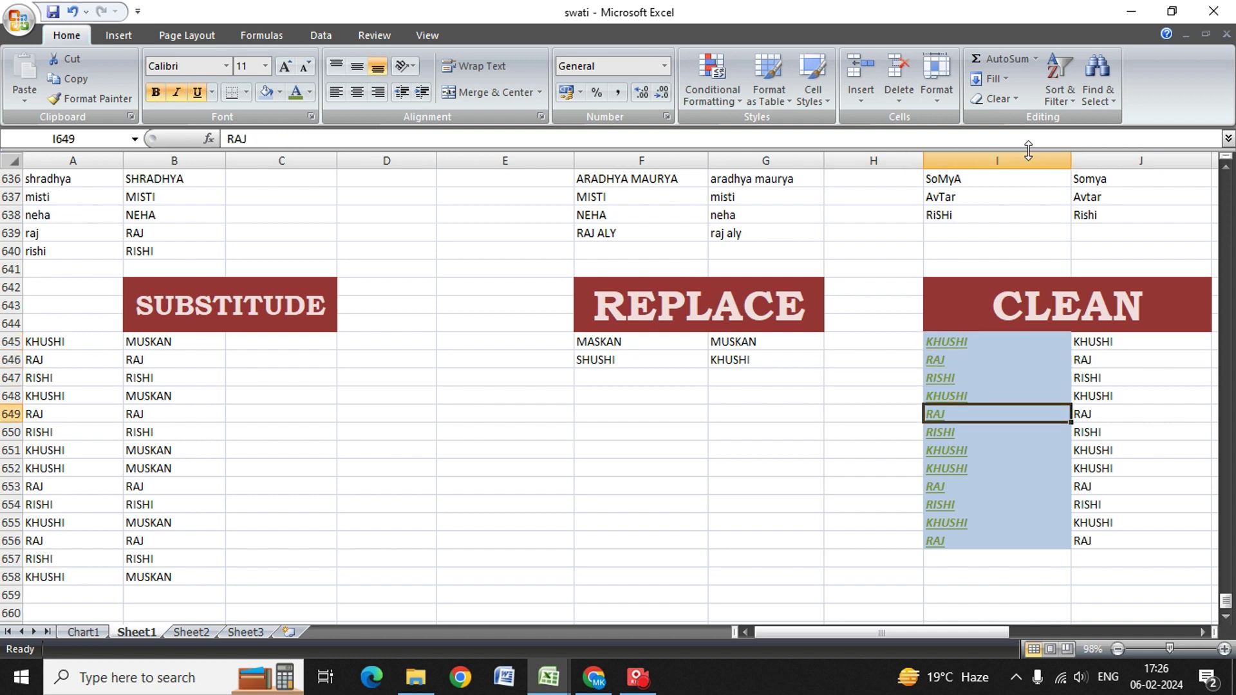
{"action": "key", "text": "Down"}
{"action": "key", "text": "Down"}
{"action": "key", "text": "Down"}
{"action": "key", "text": "Down"}
{"action": "key", "text": "Right"}
{"action": "key", "text": "Up"}
{"action": "key", "text": "Up"}
{"action": "key", "text": "Up"}
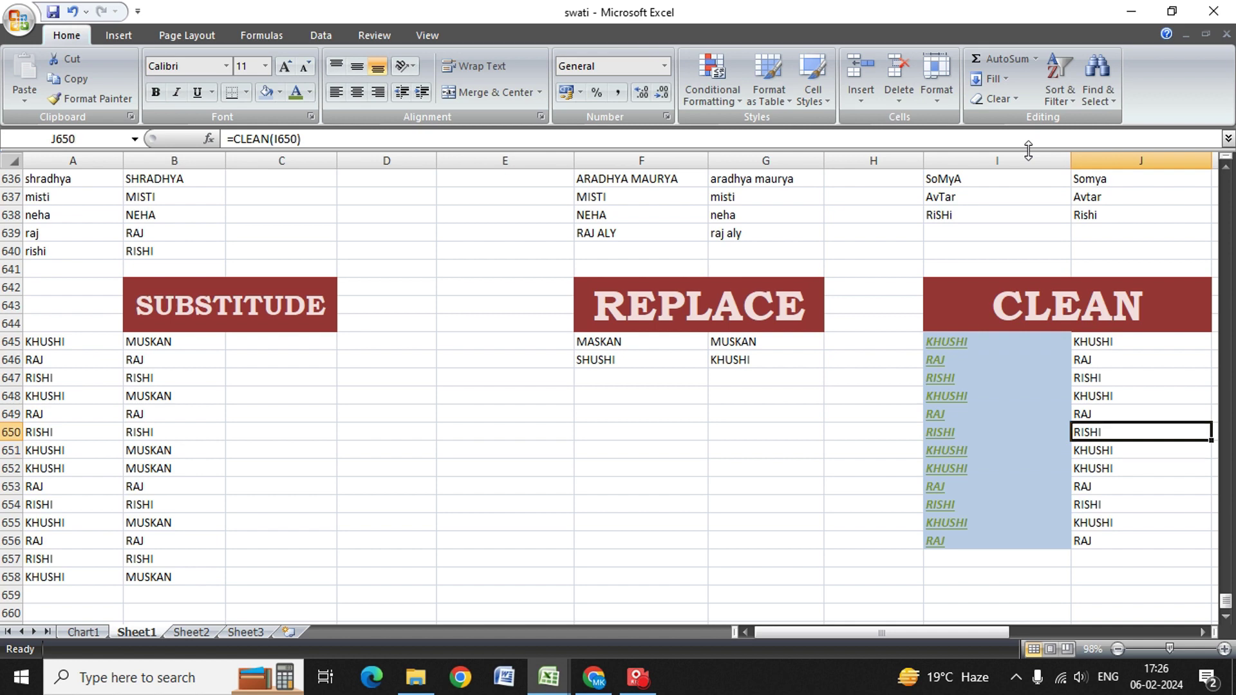
{"action": "key", "text": "Left"}
{"action": "key", "text": "Right"}
Move right into the empty CHAR section, near its header and cell L645.
{"action": "key", "text": "Right"}
{"action": "key", "text": "Right"}
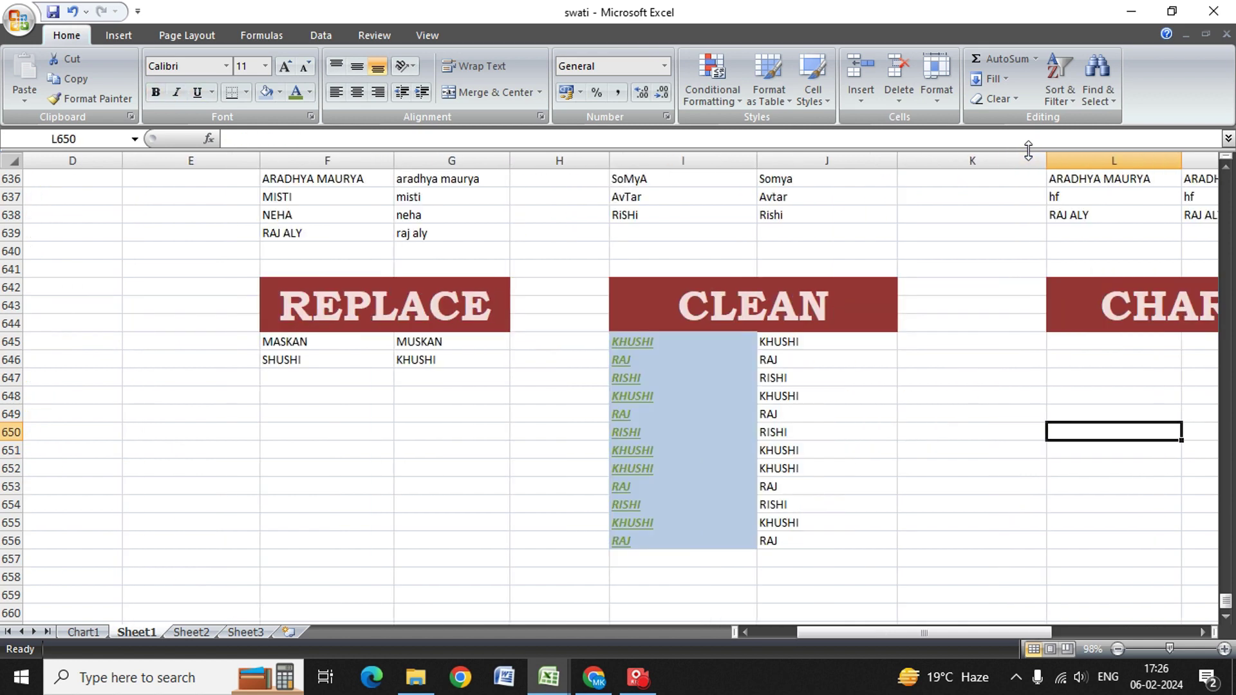
{"action": "key", "text": "Left"}
{"action": "key", "text": "Right"}
{"action": "key", "text": "Right"}
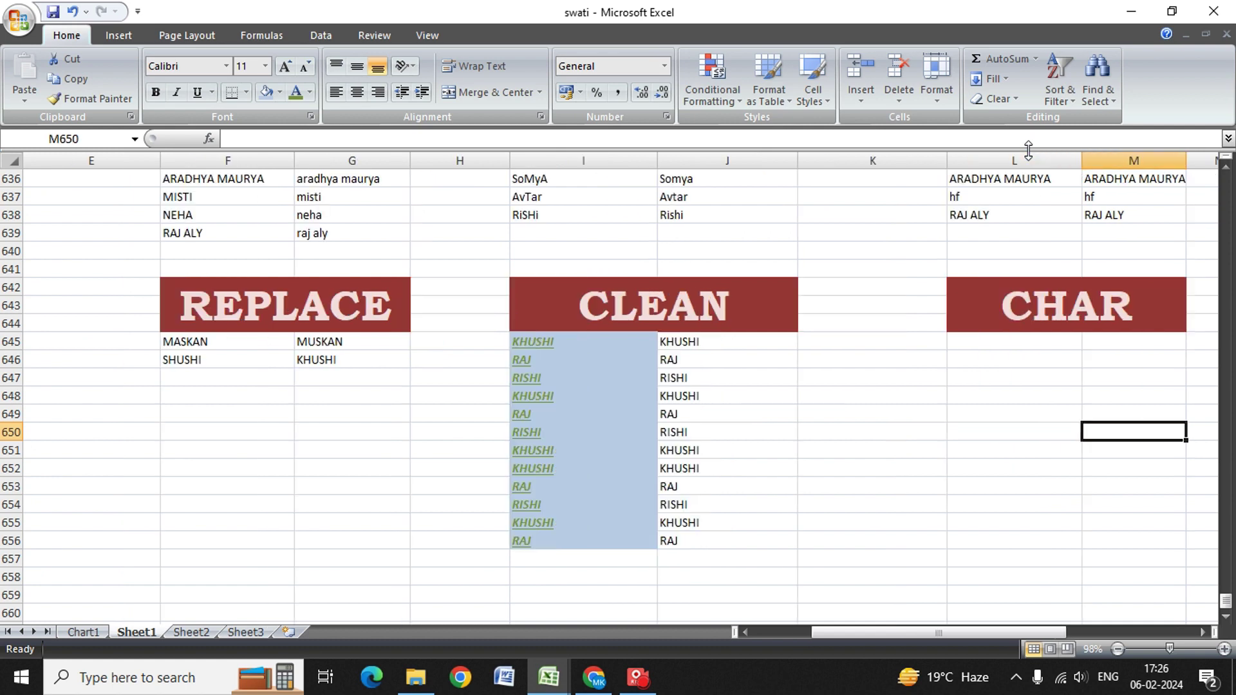
{"action": "key", "text": "Up"}
{"action": "key", "text": "Left"}
{"action": "key", "text": "Up"}
{"action": "key", "text": "Up"}
{"action": "key", "text": "Up"}
{"action": "key", "text": "Right"}
{"action": "key", "text": "Up"}
{"action": "key", "text": "Left"}
{"action": "key", "text": "Left"}
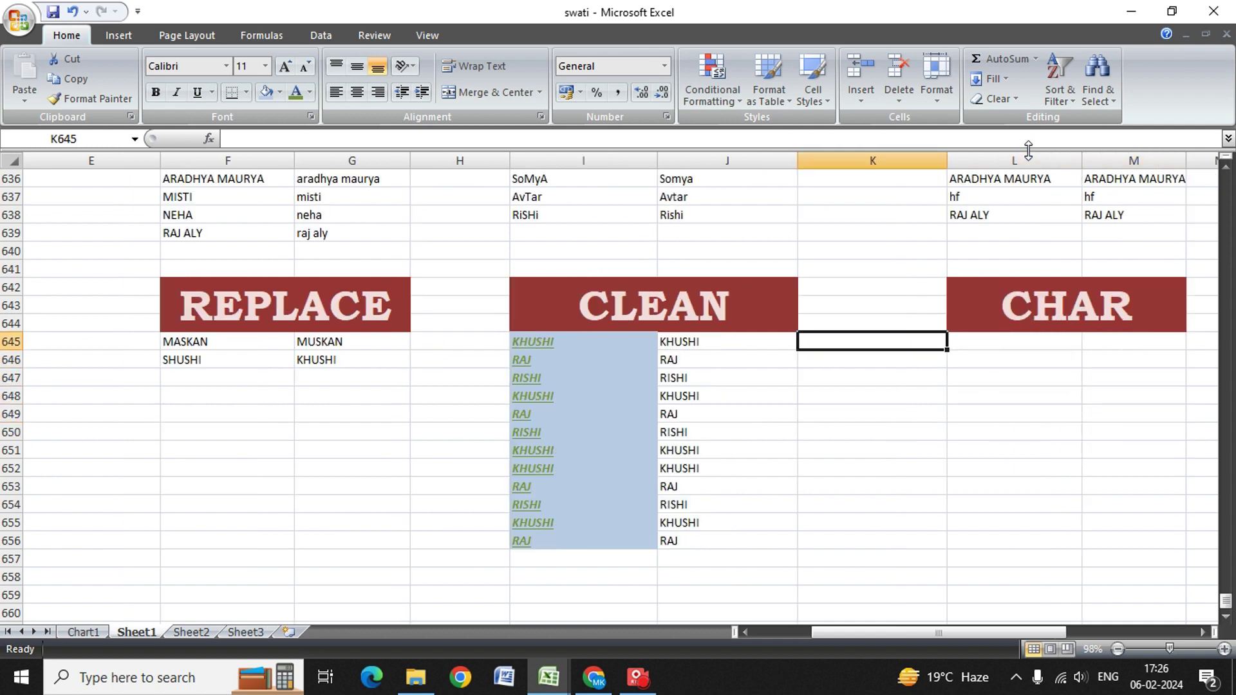
{"action": "key", "text": "Right"}
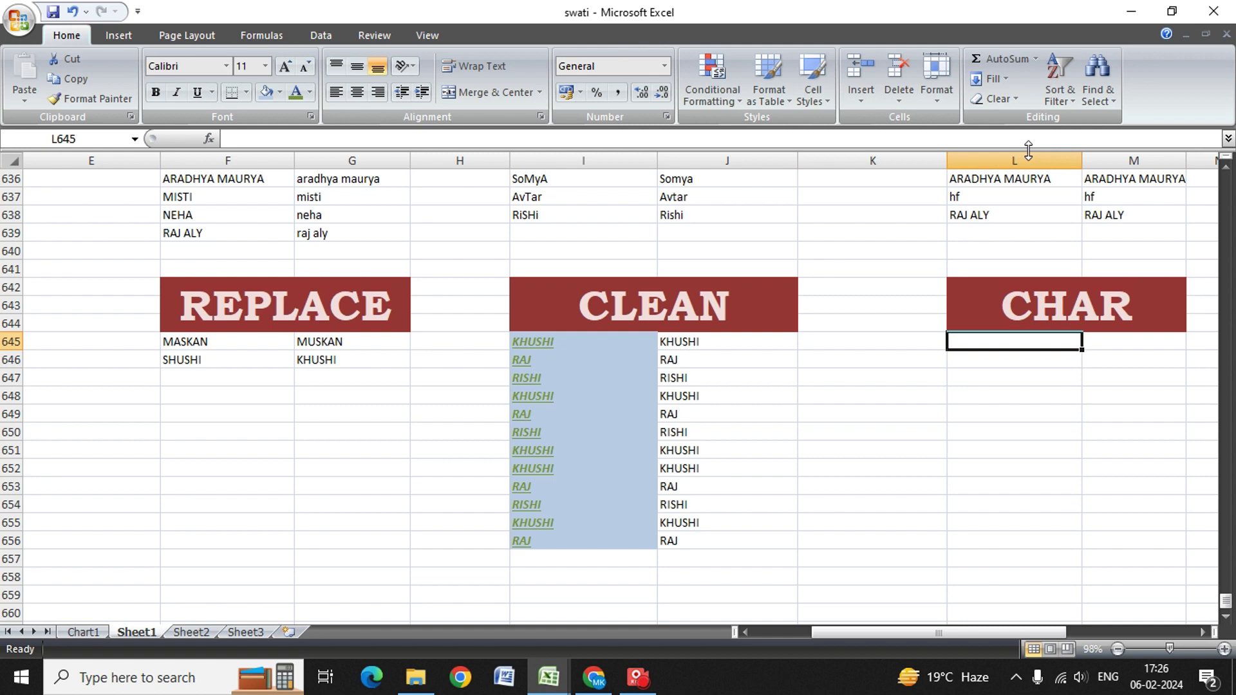
{"action": "key", "text": "End"}
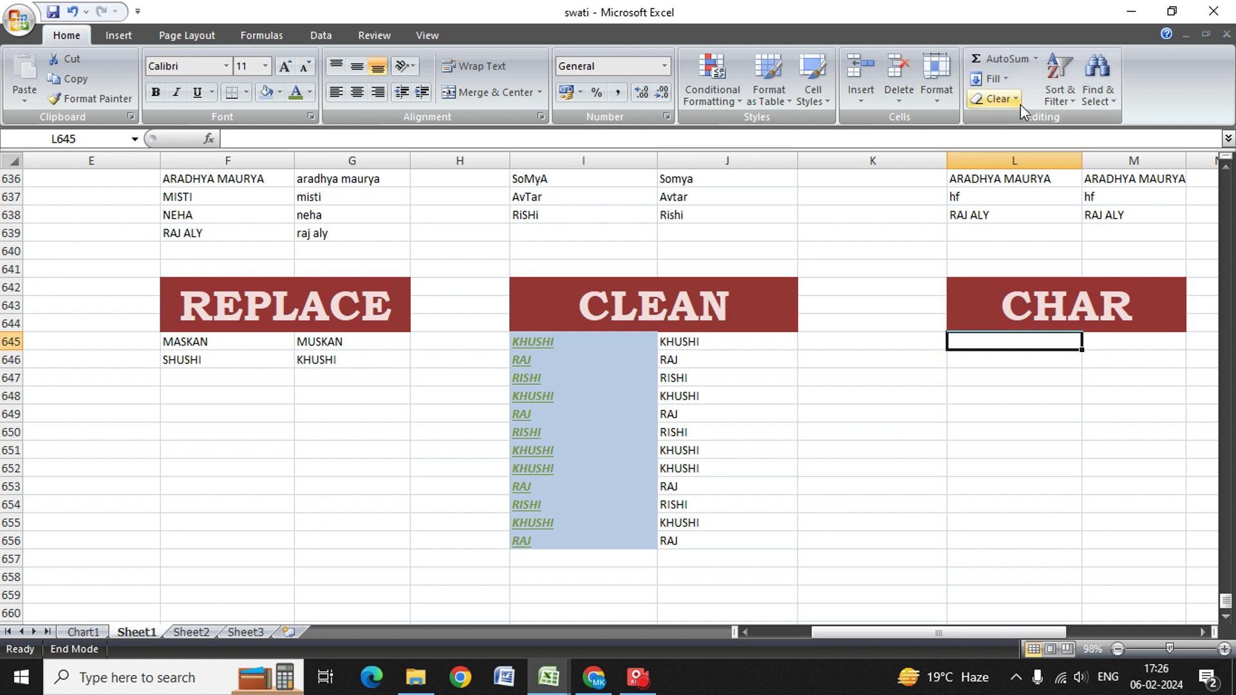
{"action": "key", "text": "Home"}
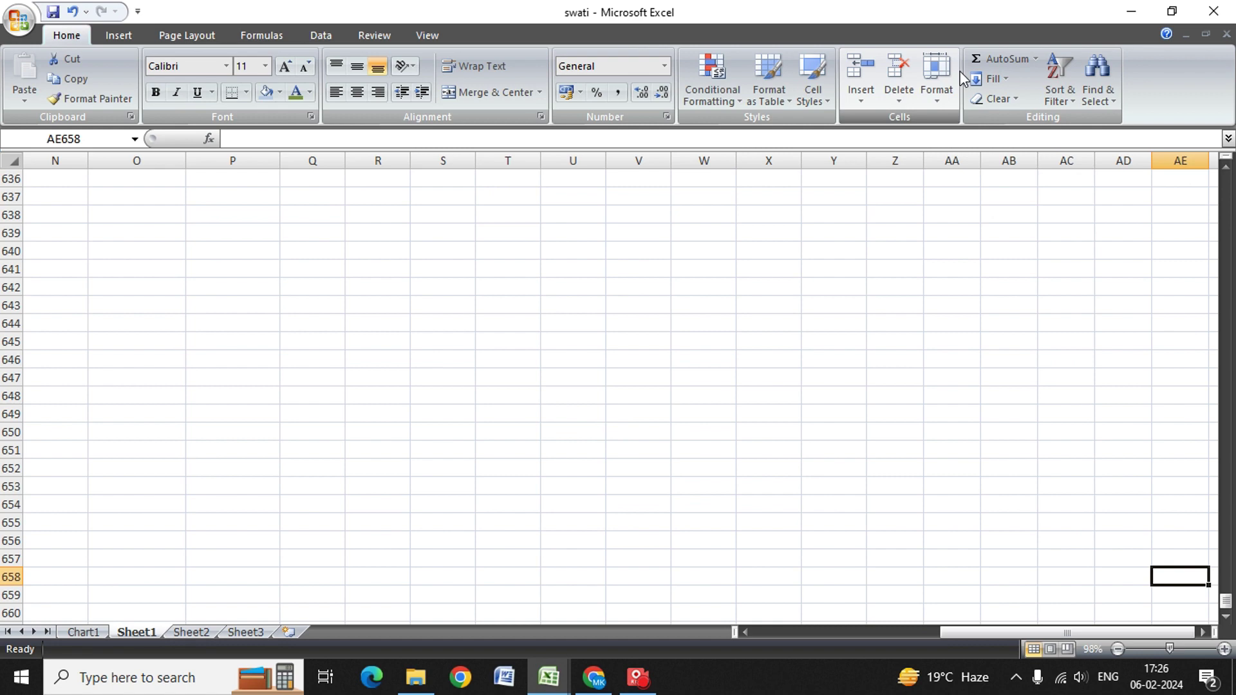
{"action": "key", "text": "ctrl+Up"}
{"action": "key", "text": "Down"}
{"action": "key", "text": "Down"}
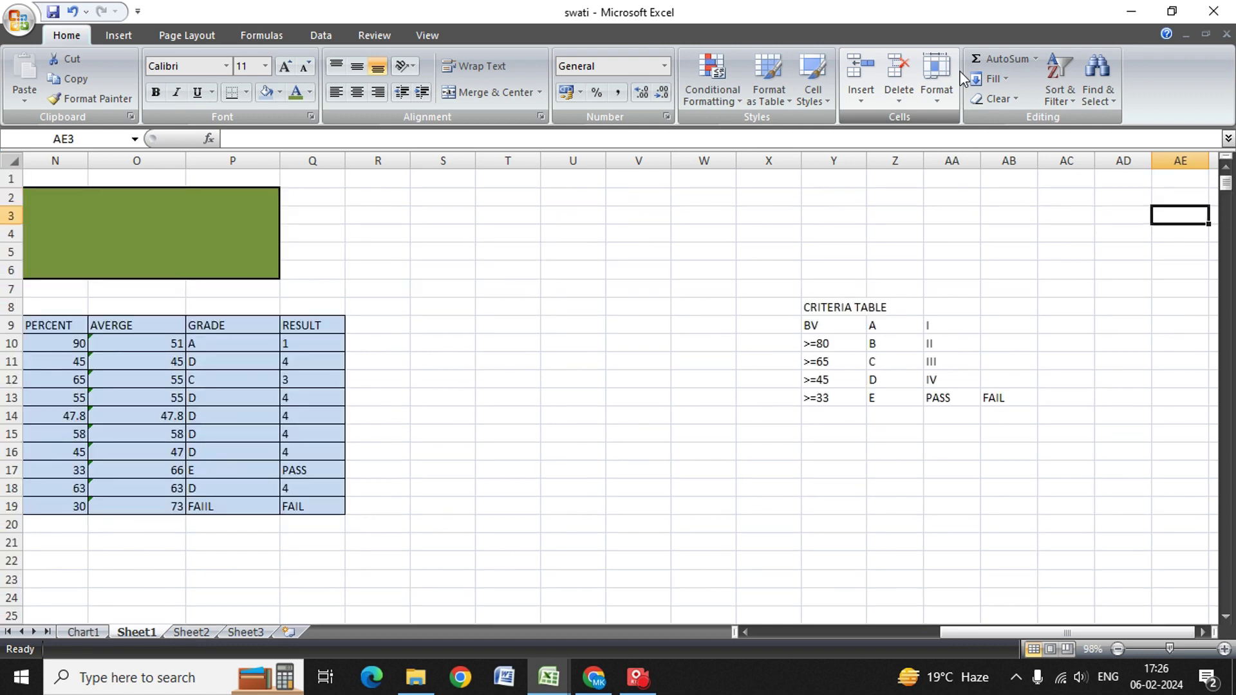
{"action": "key", "text": "Down"}
{"action": "key", "text": "ctrl+Down"}
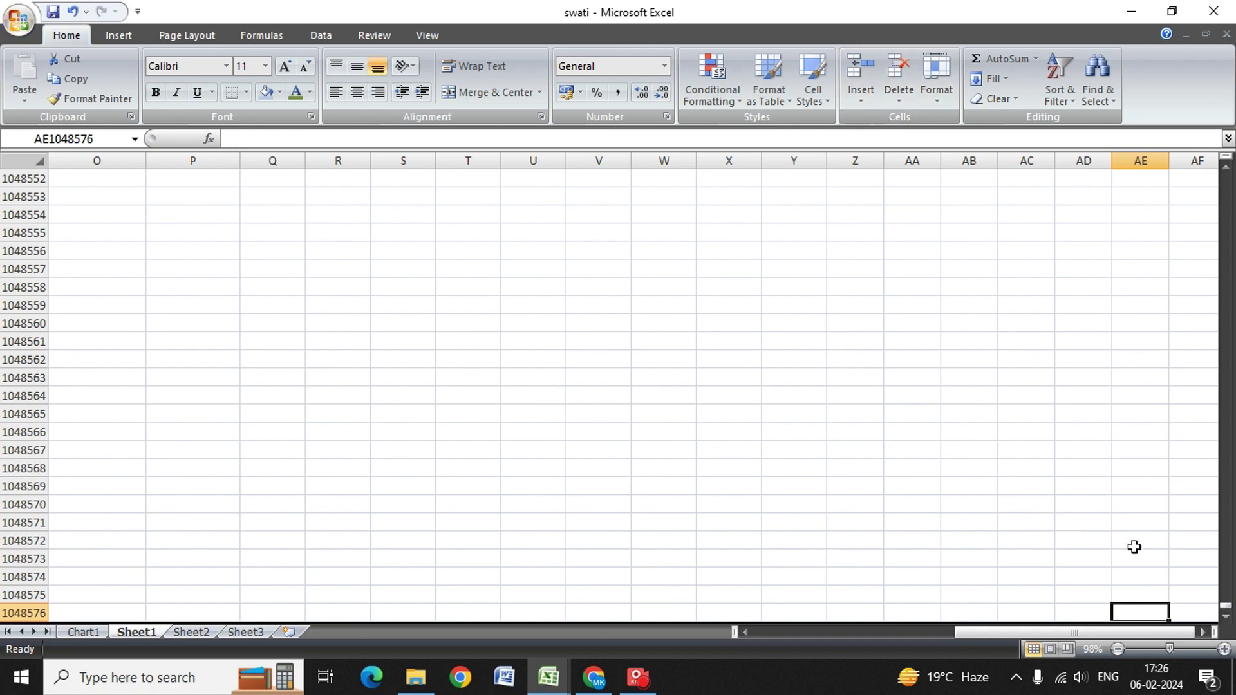
{"action": "key", "text": "ctrl+Up"}
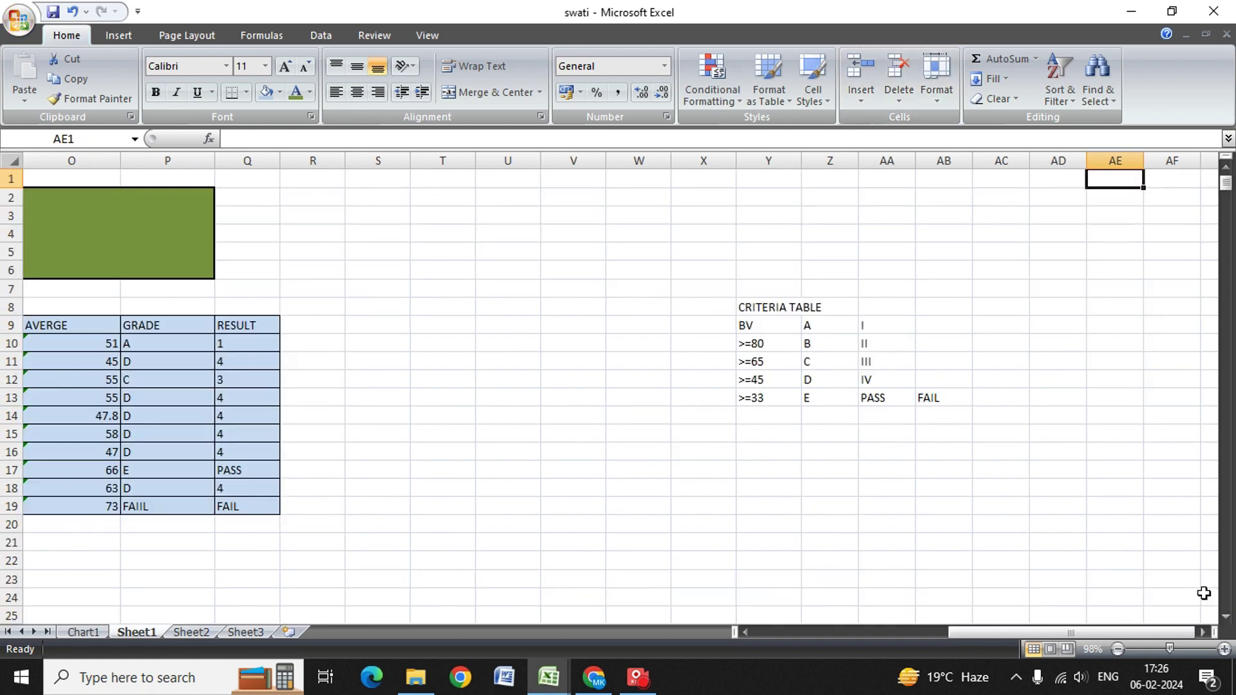
{"action": "key", "text": "Down"}
{"action": "key", "text": "Down"}
{"action": "key", "text": "Down"}
{"action": "key", "text": "Down"}
{"action": "key", "text": "Left"}
{"action": "key", "text": "Left"}
{"action": "key", "text": "Left"}
{"action": "key", "text": "Left"}
{"action": "key", "text": "Left"}
{"action": "key", "text": "Left"}
{"action": "key", "text": "Left"}
{"action": "key", "text": "Page_Down"}
{"action": "key", "text": "Page_Down"}
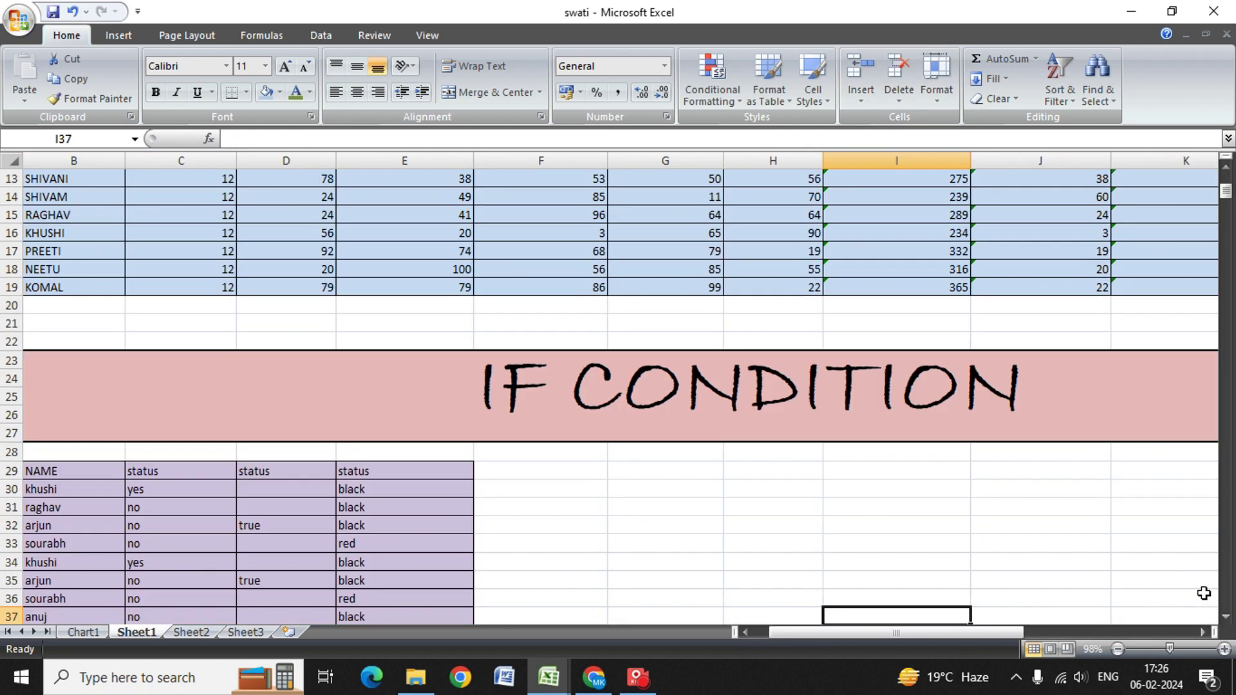
{"action": "key", "text": "Page_Down"}
{"action": "key", "text": "Page_Down"}
{"action": "key", "text": "Page_Down"}
{"action": "key", "text": "Page_Down"}
{"action": "key", "text": "Page_Down"}
{"action": "key", "text": "Page_Down"}
{"action": "key", "text": "Page_Down"}
{"action": "key", "text": "Page_Down"}
{"action": "key", "text": "Page_Down"}
{"action": "key", "text": "Page_Down"}
{"action": "key", "text": "Page_Down"}
{"action": "key", "text": "Page_Down"}
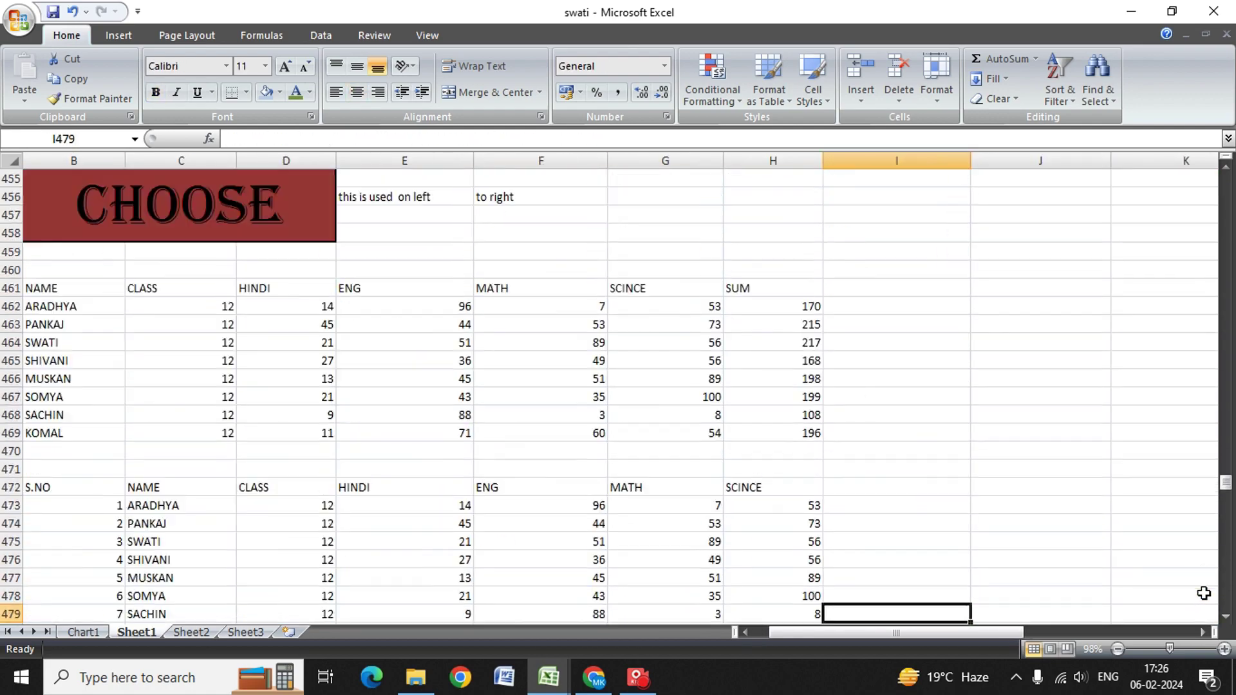
{"action": "key", "text": "Left"}
{"action": "key", "text": "Page_Down"}
{"action": "key", "text": "Page_Down"}
{"action": "key", "text": "Page_Down"}
{"action": "key", "text": "Page_Down"}
{"action": "key", "text": "Page_Down"}
{"action": "key", "text": "Page_Down"}
{"action": "key", "text": "Right"}
{"action": "key", "text": "Right"}
{"action": "key", "text": "Right"}
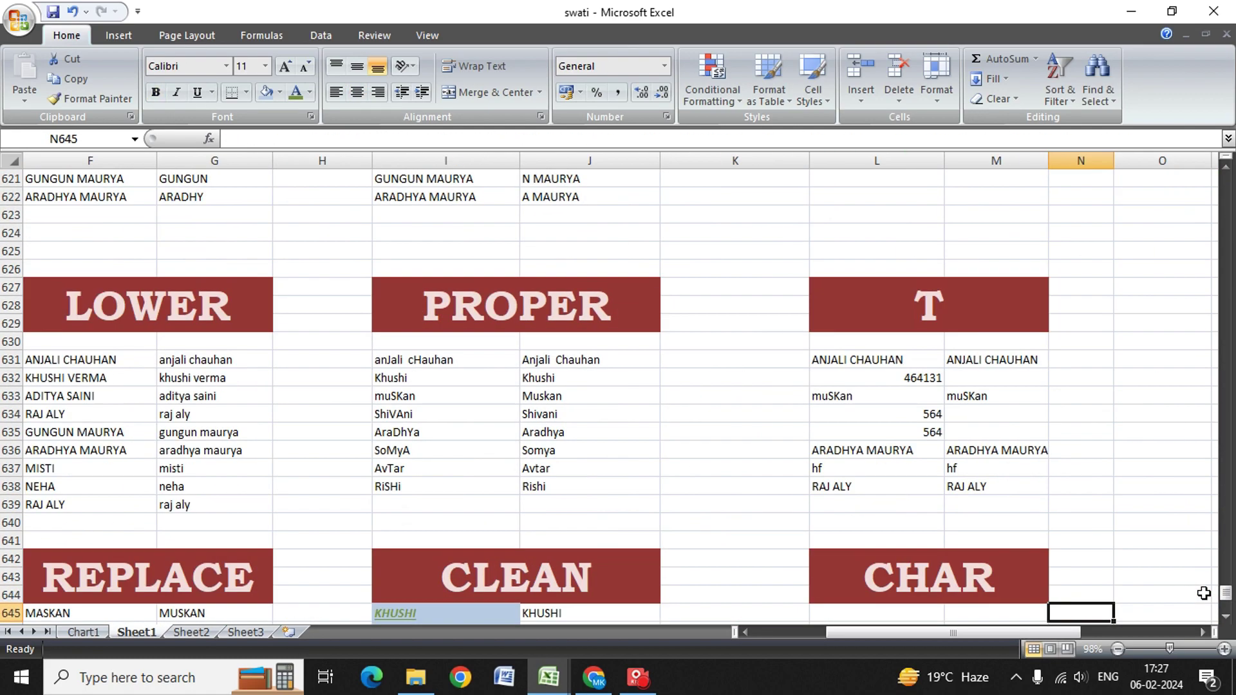
{"action": "key", "text": "Left"}
{"action": "key", "text": "Left"}
{"action": "key", "text": "Left"}
{"action": "key", "text": "Down"}
{"action": "key", "text": "Down"}
{"action": "key", "text": "Down"}
{"action": "key", "text": "Down"}
Enter the codes 5, 45, 65 and 12 into L645:L648.
{"action": "key", "text": "Up"}
{"action": "key", "text": "Up"}
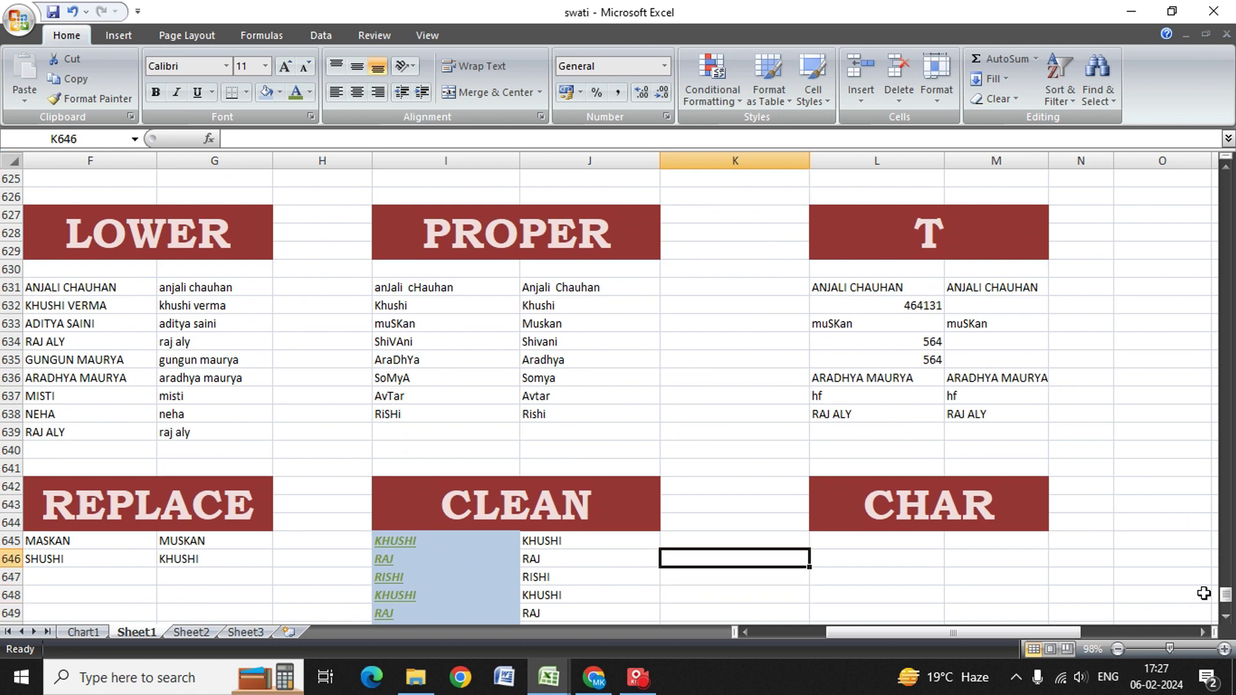
{"action": "key", "text": "Right"}
{"action": "key", "text": "Up"}
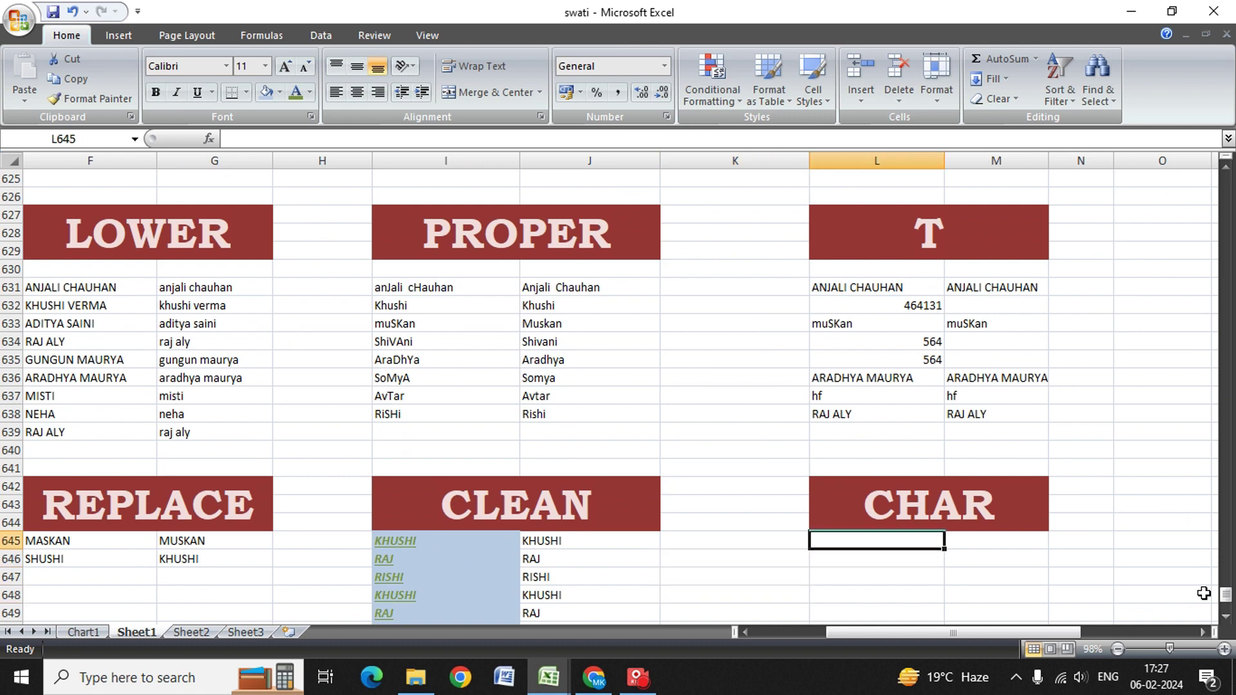
{"action": "type", "text": "5"}
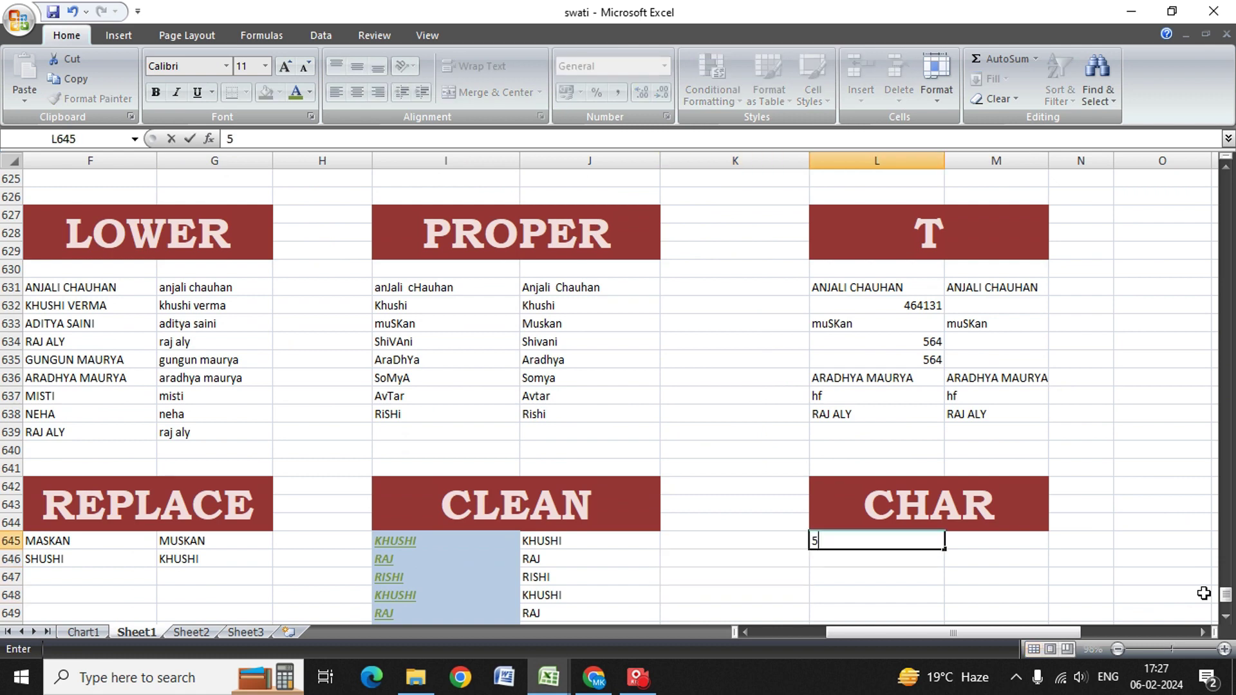
{"action": "key", "text": "Return"}
{"action": "type", "text": "45"}
{"action": "key", "text": "Return"}
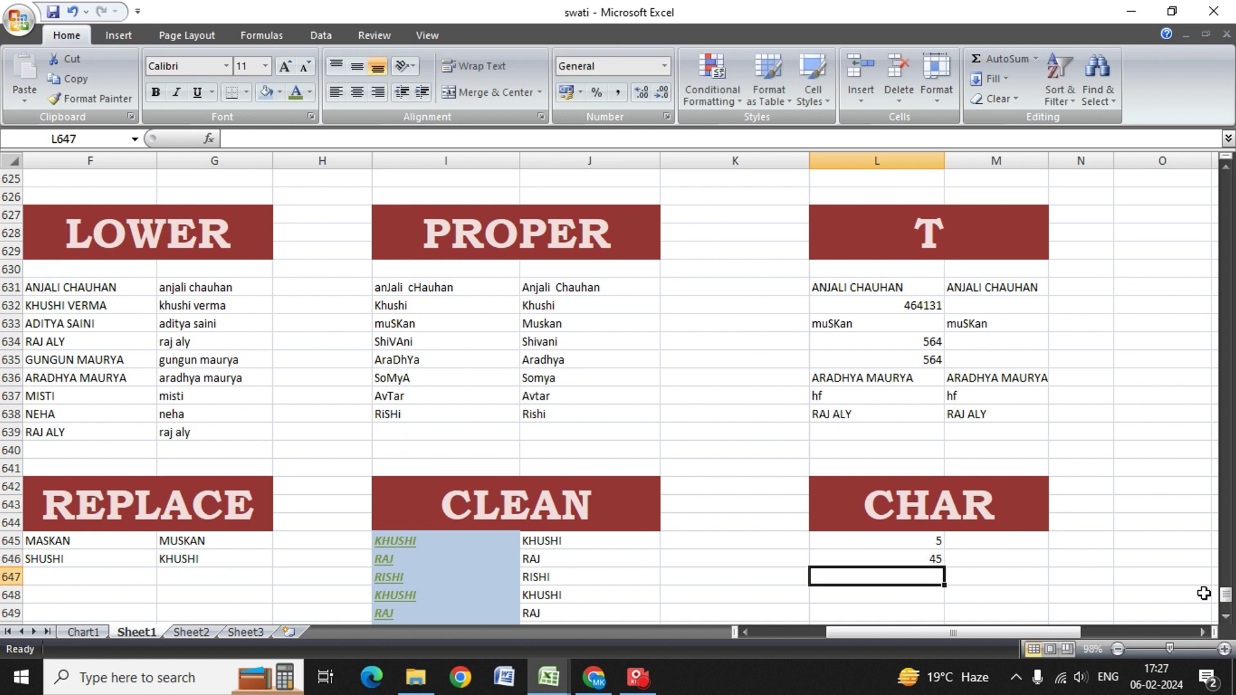
{"action": "type", "text": "65"}
{"action": "key", "text": "Return"}
{"action": "type", "text": "12"}
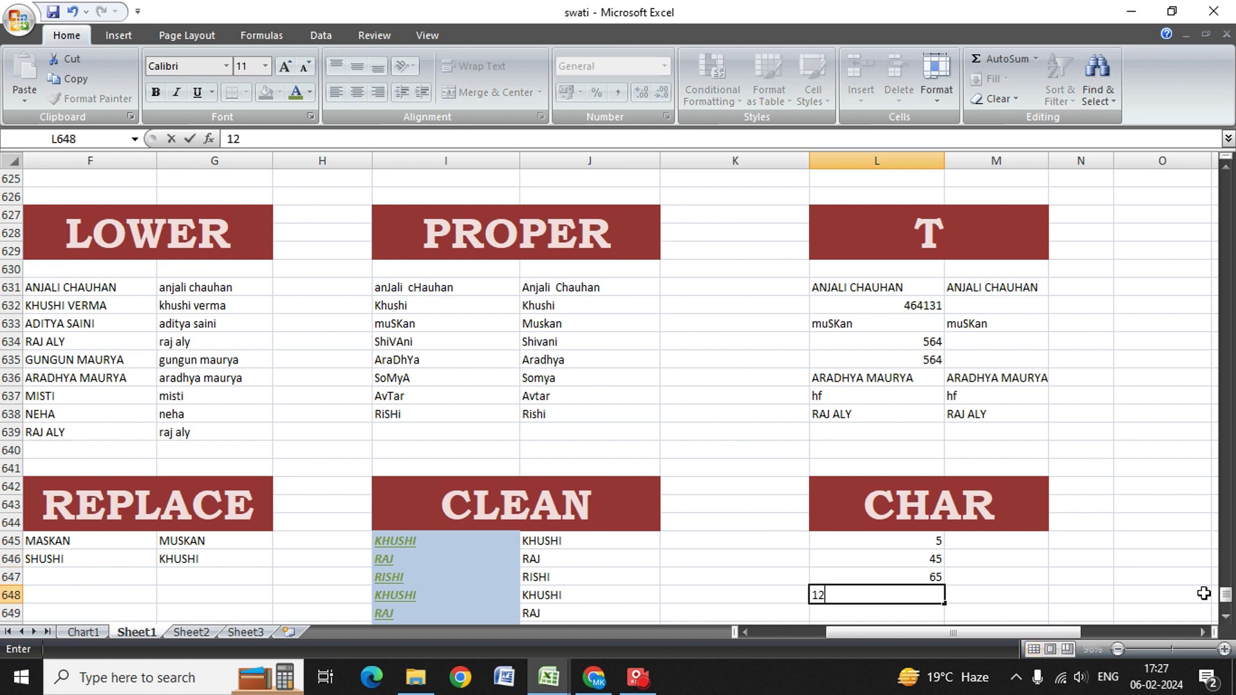
{"action": "key", "text": "Return"}
Enter 45 in L649, correcting the mistyped 445, then 15 in L650.
{"action": "type", "text": "45"}
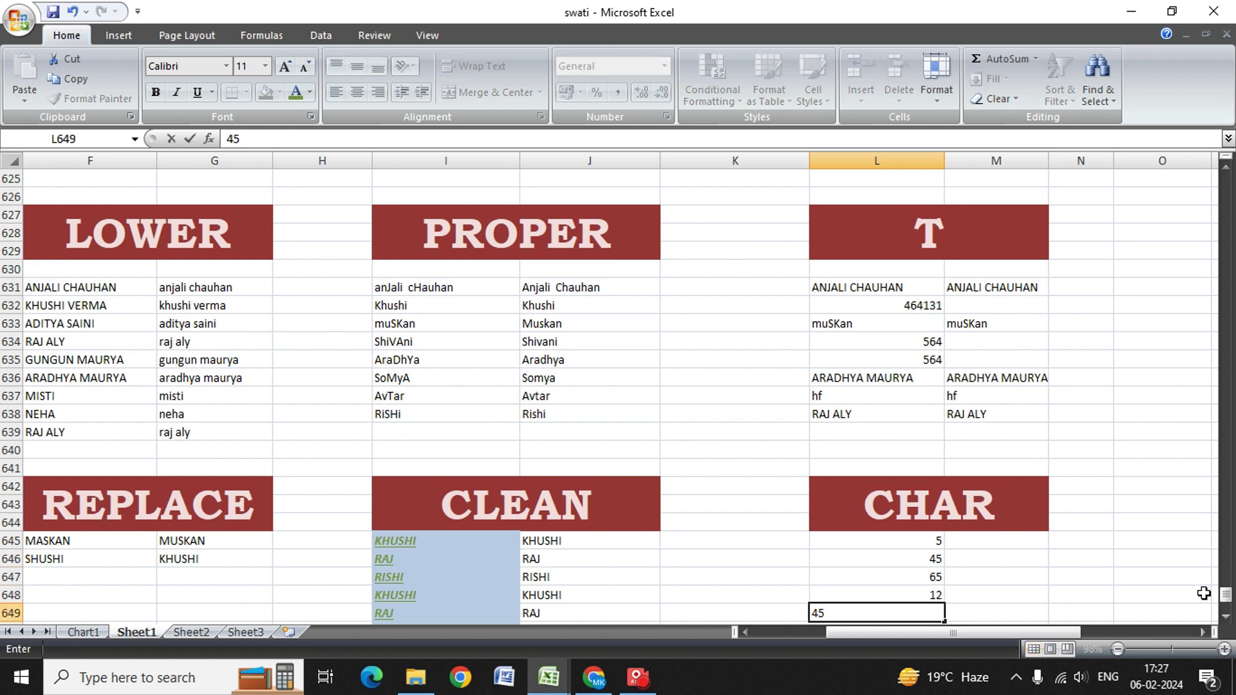
{"action": "key", "text": "BackSpace"}
{"action": "key", "text": "BackSpace"}
{"action": "type", "text": "445"}
{"action": "key", "text": "Tab"}
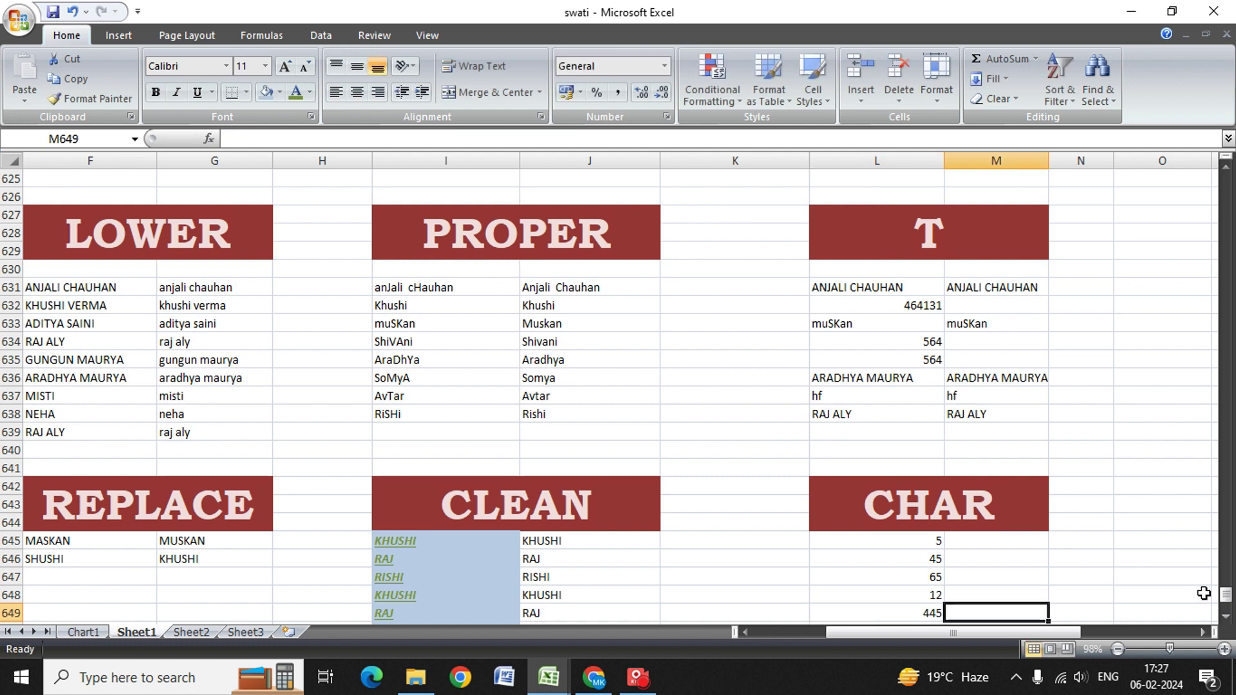
{"action": "key", "text": "Left"}
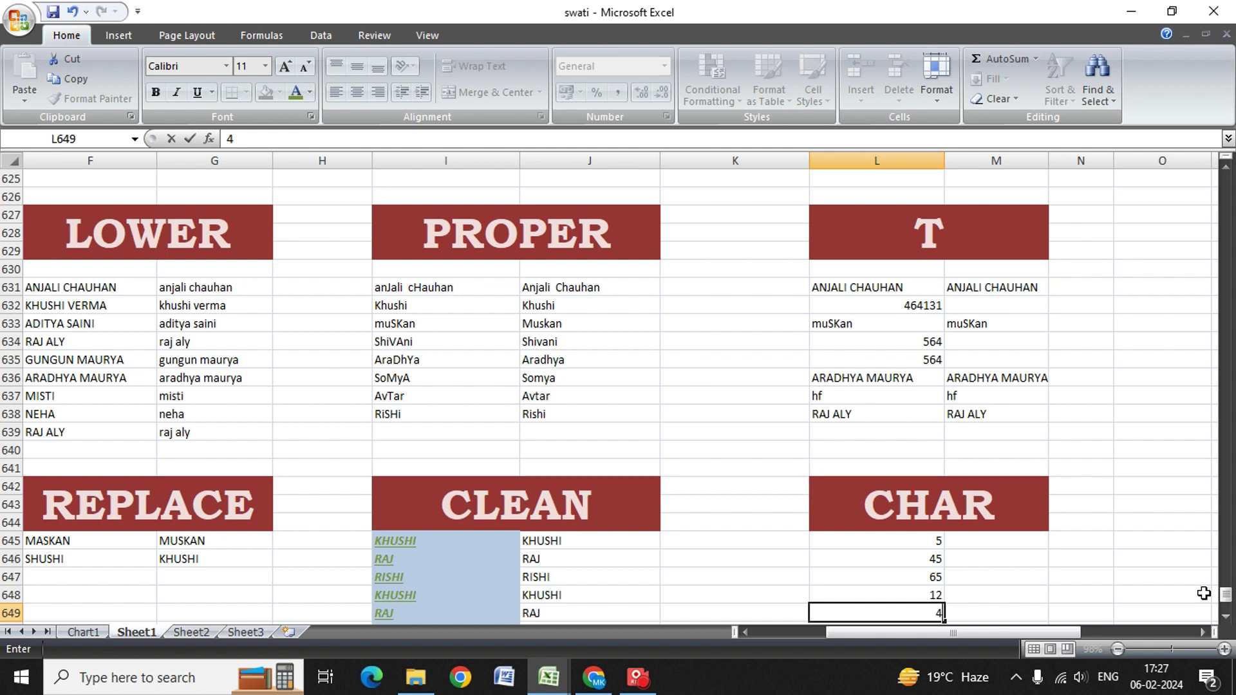
{"action": "type", "text": "5"}
{"action": "key", "text": "Return"}
{"action": "type", "text": "15"}
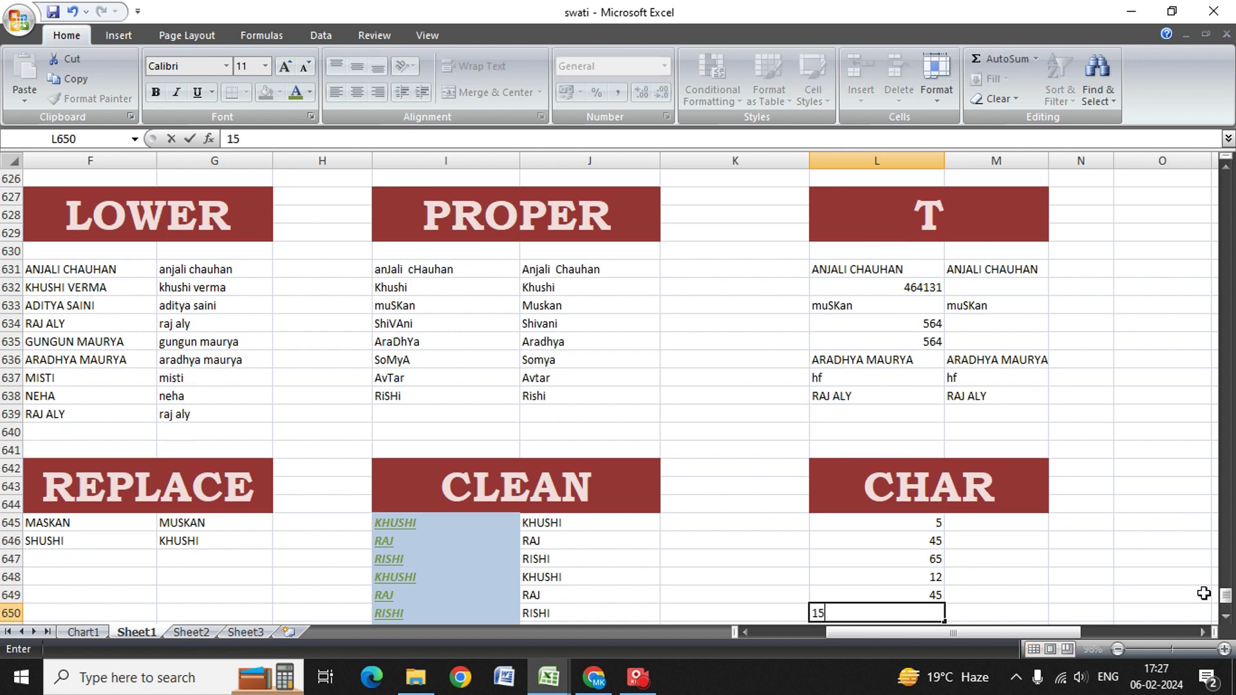
{"action": "key", "text": "Return"}
{"action": "key", "text": "Right"}
{"action": "key", "text": "Up"}
{"action": "key", "text": "Up"}
{"action": "key", "text": "Up"}
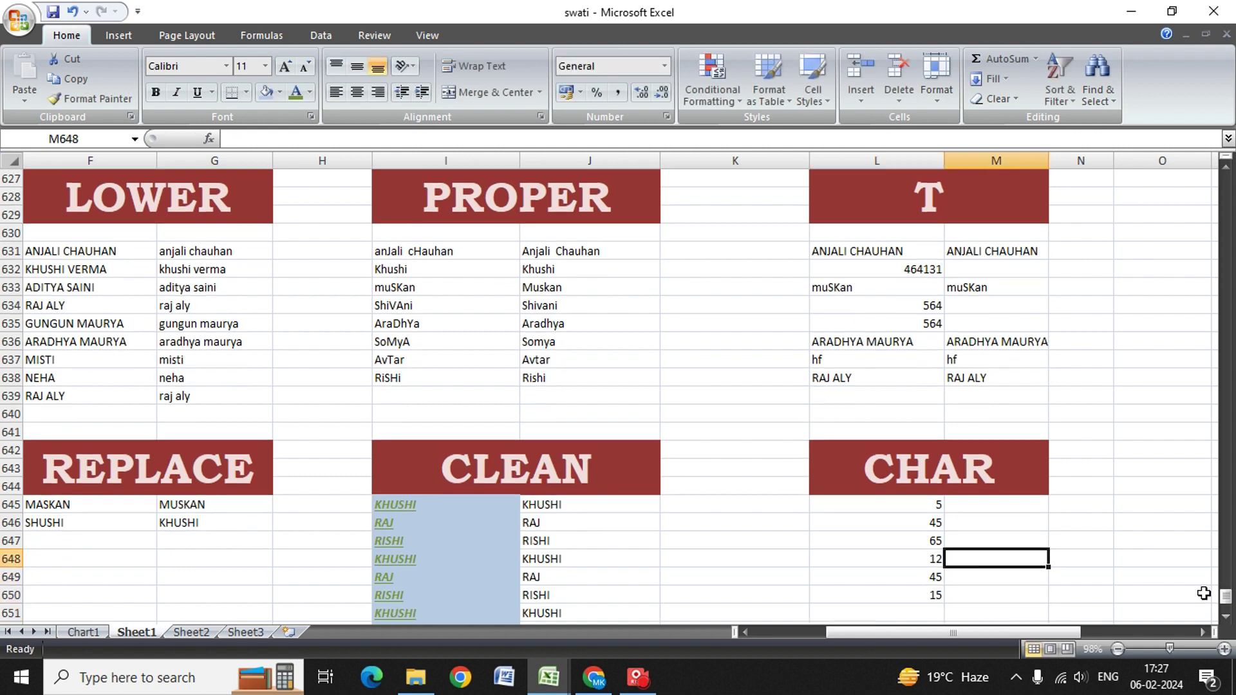
{"action": "key", "text": "Up"}
{"action": "key", "text": "Up"}
{"action": "key", "text": "Up"}
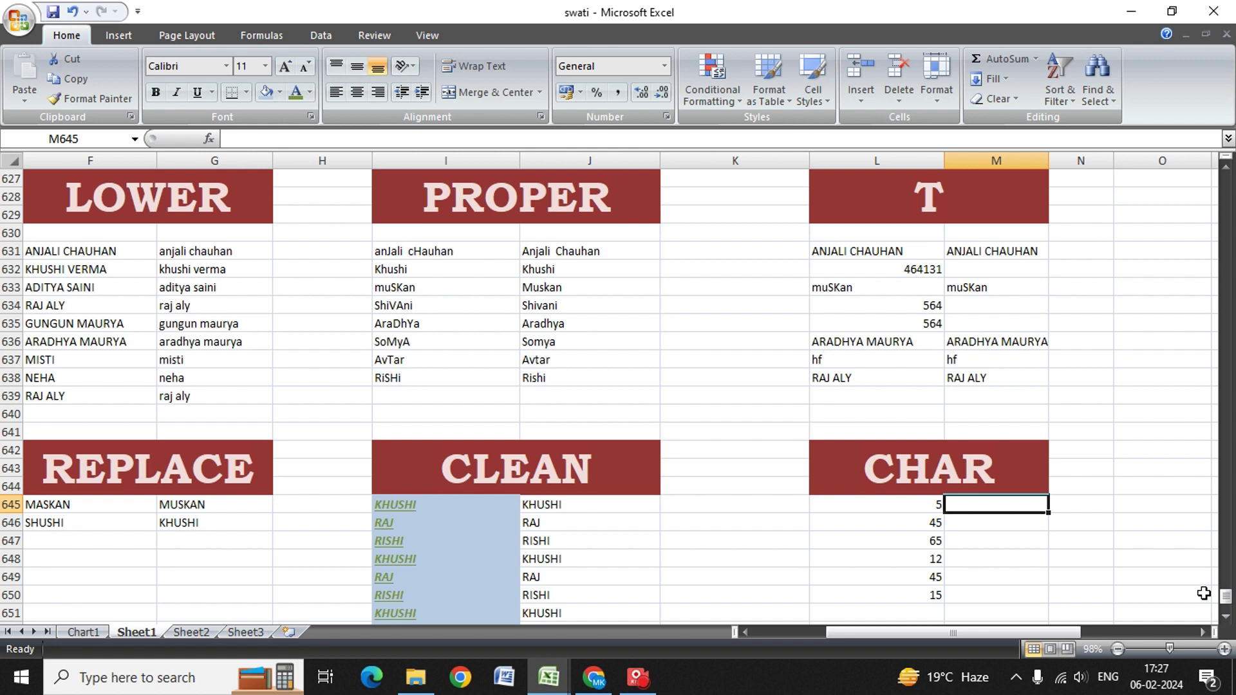
Enter =CHAR(L645) in M645 to show the character for code 5.
{"action": "type", "text": "="}
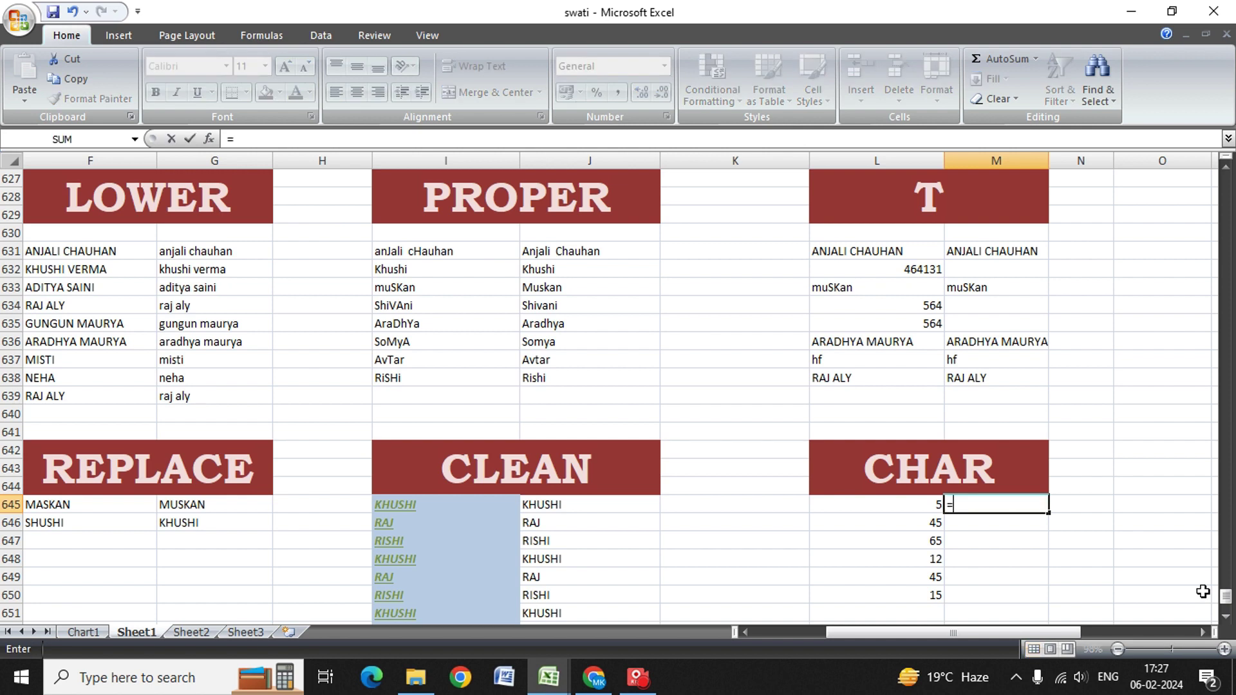
{"action": "type", "text": "CHAR"}
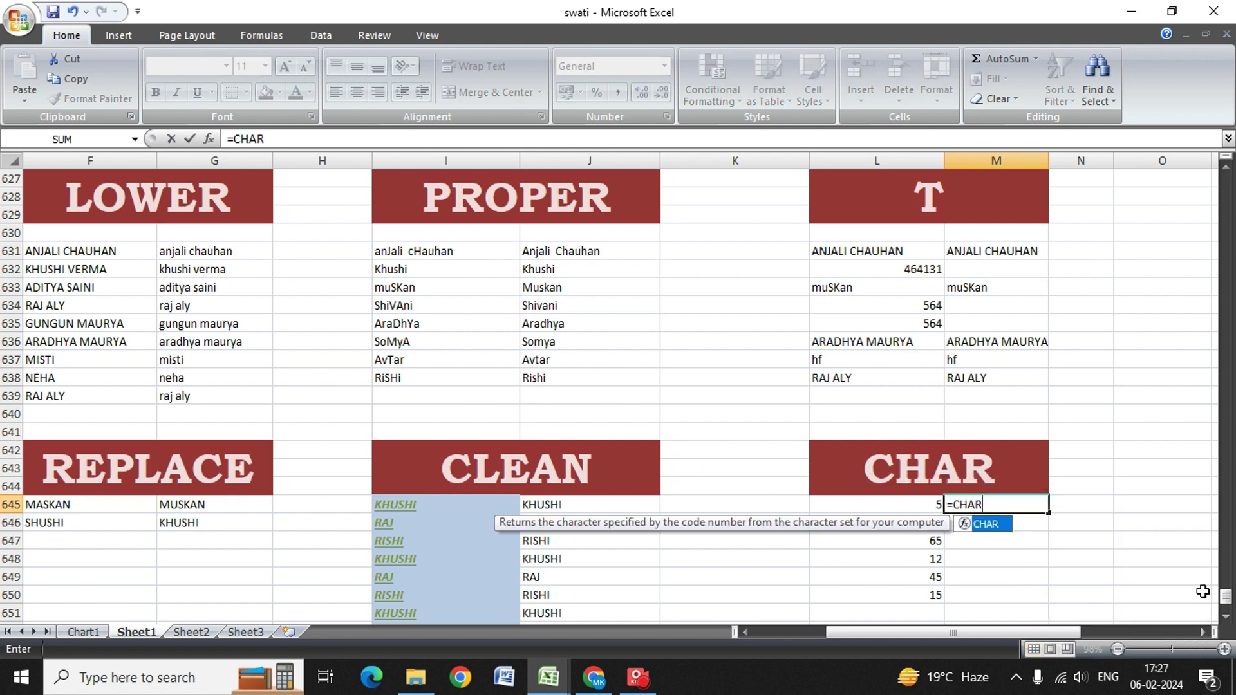
{"action": "type", "text": "("}
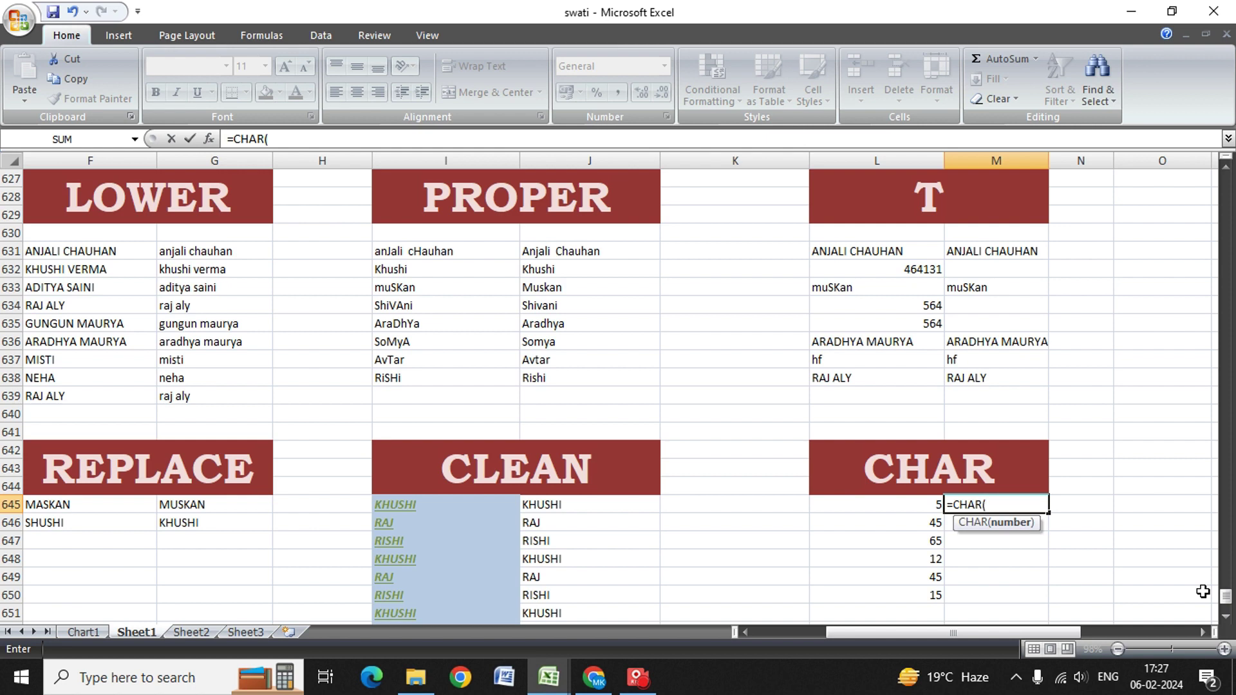
{"action": "key", "text": "Left"}
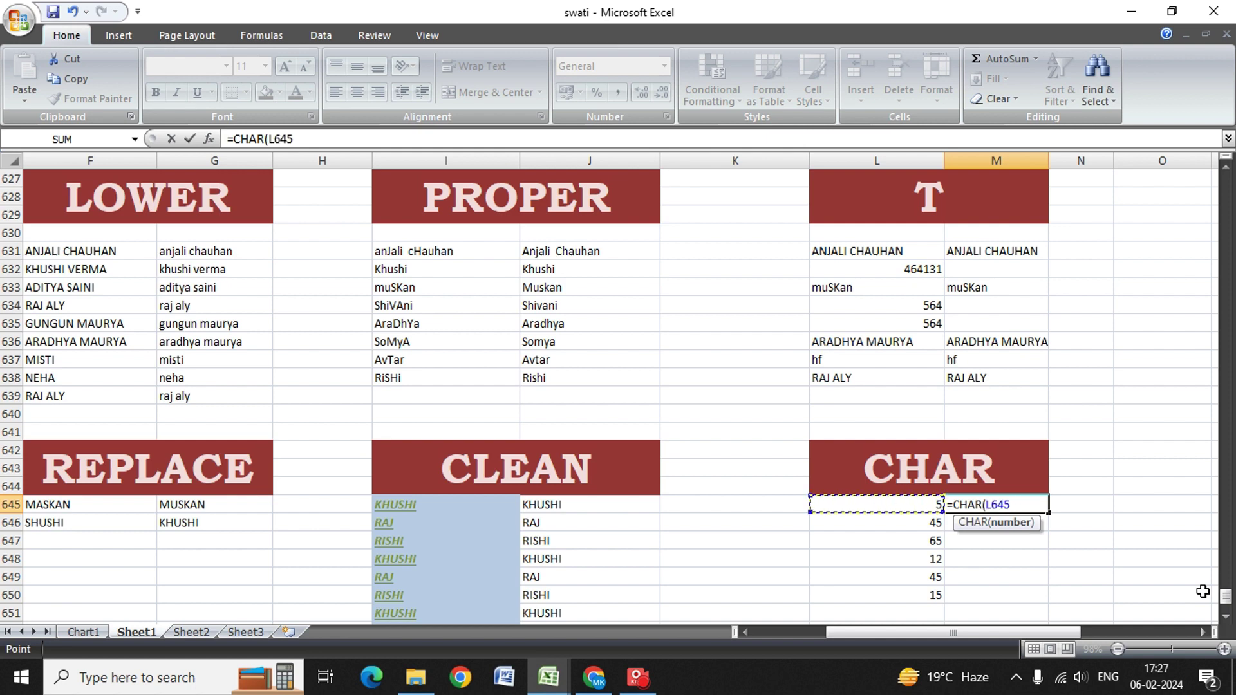
{"action": "type", "text": ")"}
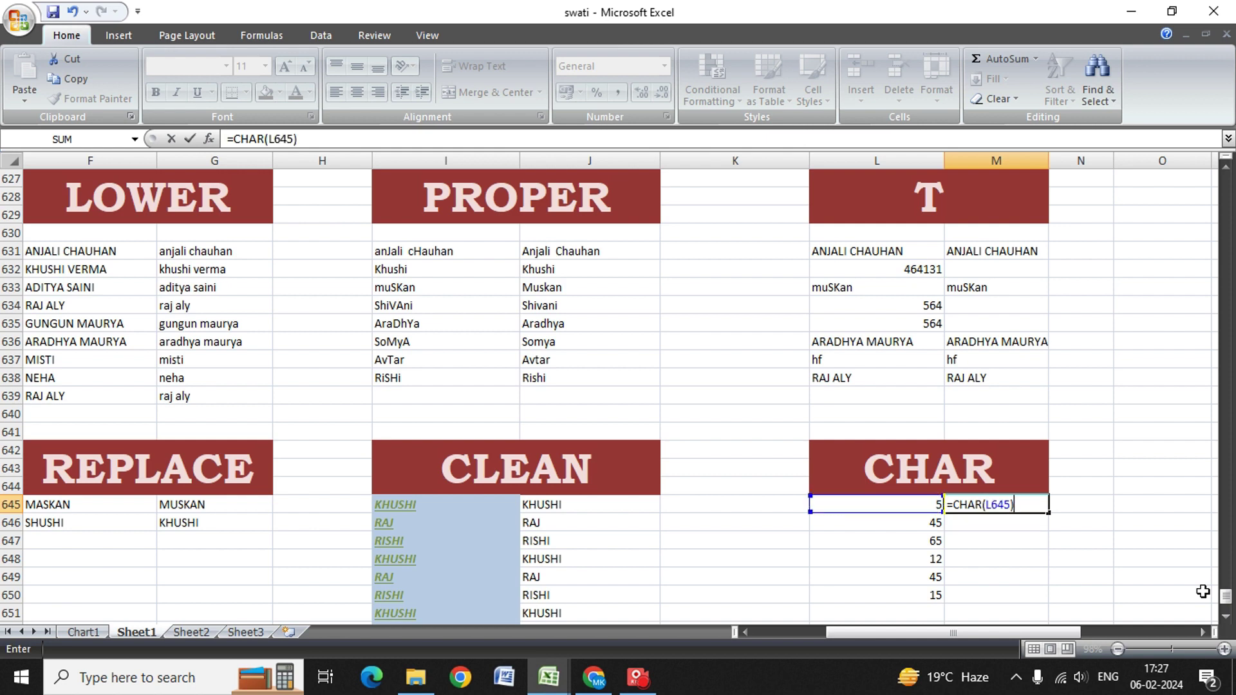
{"action": "key", "text": "Return"}
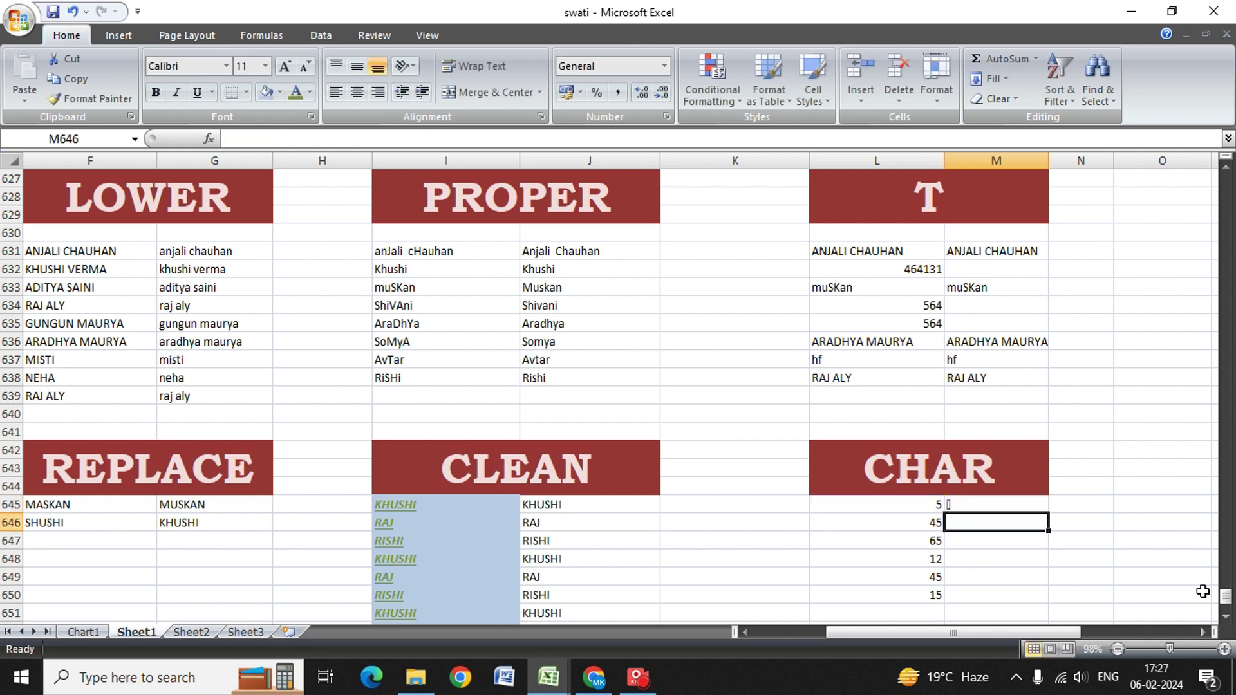
Select M645 through M650 in the CHAR column for filling.
{"action": "key", "text": "Up"}
{"action": "key", "text": "shift+Down"}
{"action": "key", "text": "shift+Down"}
{"action": "key", "text": "shift+Down"}
{"action": "key", "text": "shift+Down"}
{"action": "key", "text": "shift+Down"}
{"action": "key", "text": "shift+Down"}
{"action": "key", "text": "Down"}
{"action": "key", "text": "Up"}
{"action": "key", "text": "shift+Down"}
{"action": "key", "text": "shift+Down"}
{"action": "key", "text": "shift+Down"}
{"action": "key", "text": "shift+Down"}
{"action": "key", "text": "Down"}
{"action": "key", "text": "Up"}
{"action": "key", "text": "shift+Down"}
{"action": "key", "text": "shift+Down"}
{"action": "key", "text": "shift+Down"}
{"action": "key", "text": "shift+Down"}
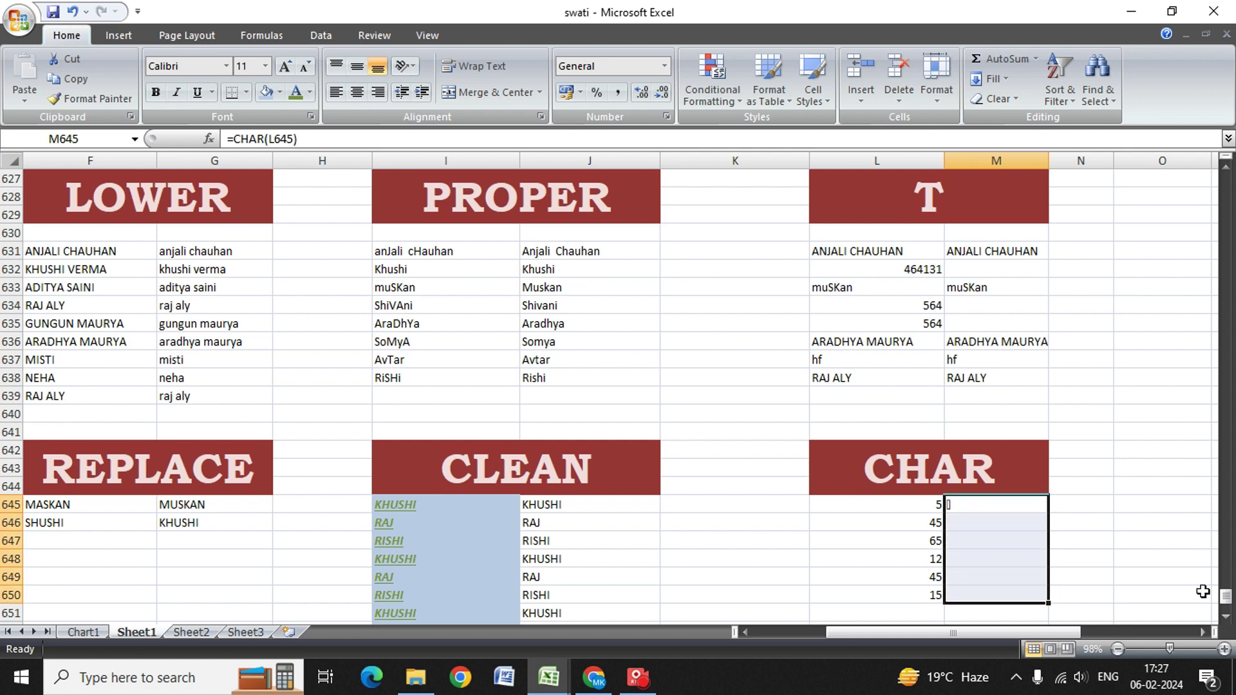
Fill the CHAR formula down from M645 to M650 with Ctrl+D.
{"action": "key", "text": "ctrl+d"}
{"action": "key", "text": "Down"}
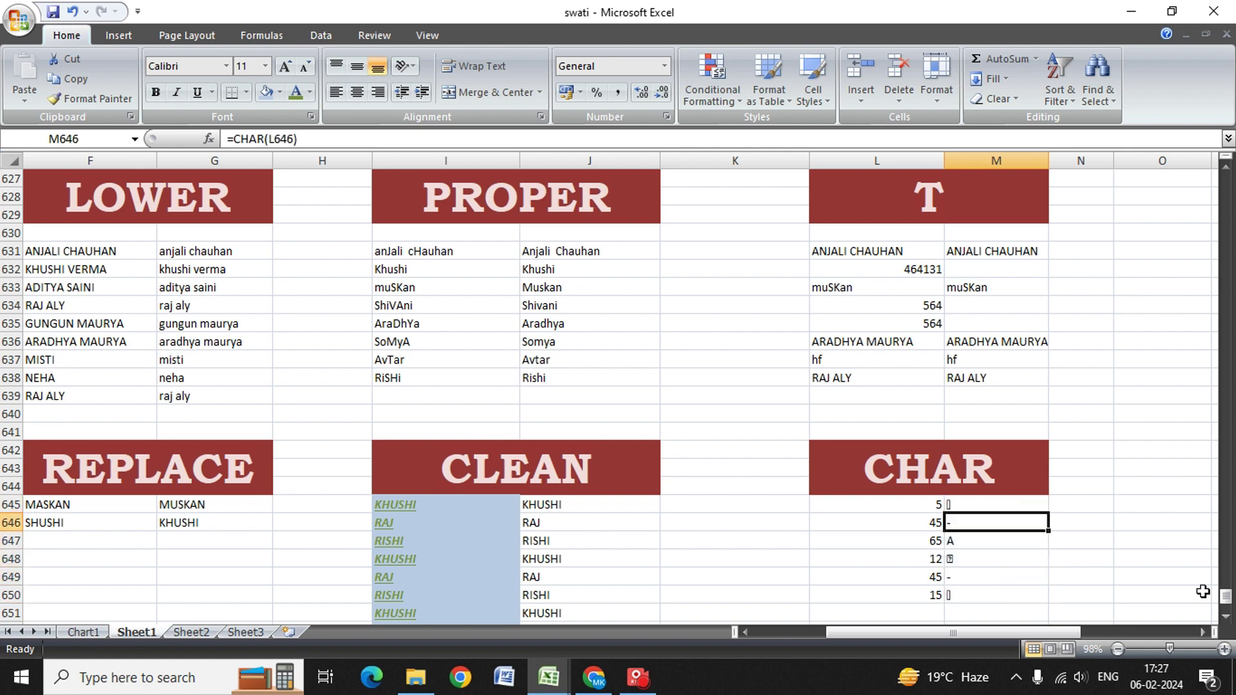
{"action": "key", "text": "Down"}
{"action": "key", "text": "Down"}
{"action": "key", "text": "Down"}
{"action": "key", "text": "Down"}
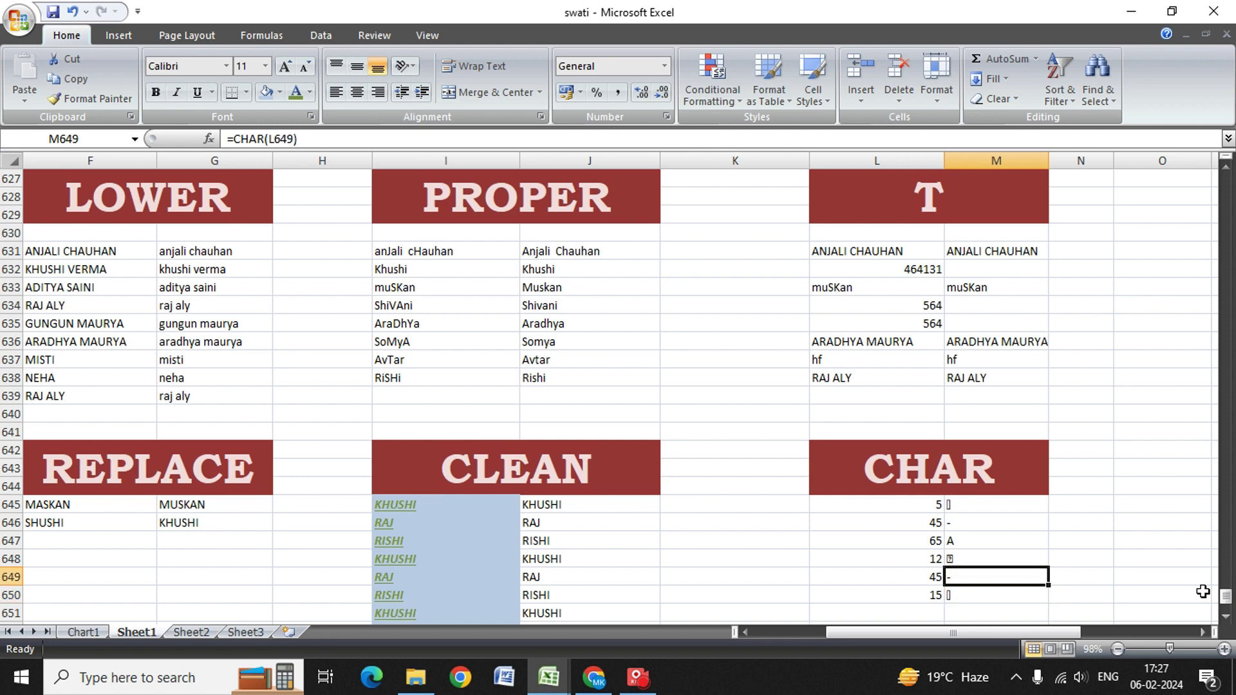
{"action": "key", "text": "Down"}
Add codes 66, 67 and 68 in L651:L653, producing B, C and D.
{"action": "key", "text": "Left"}
{"action": "type", "text": "66"}
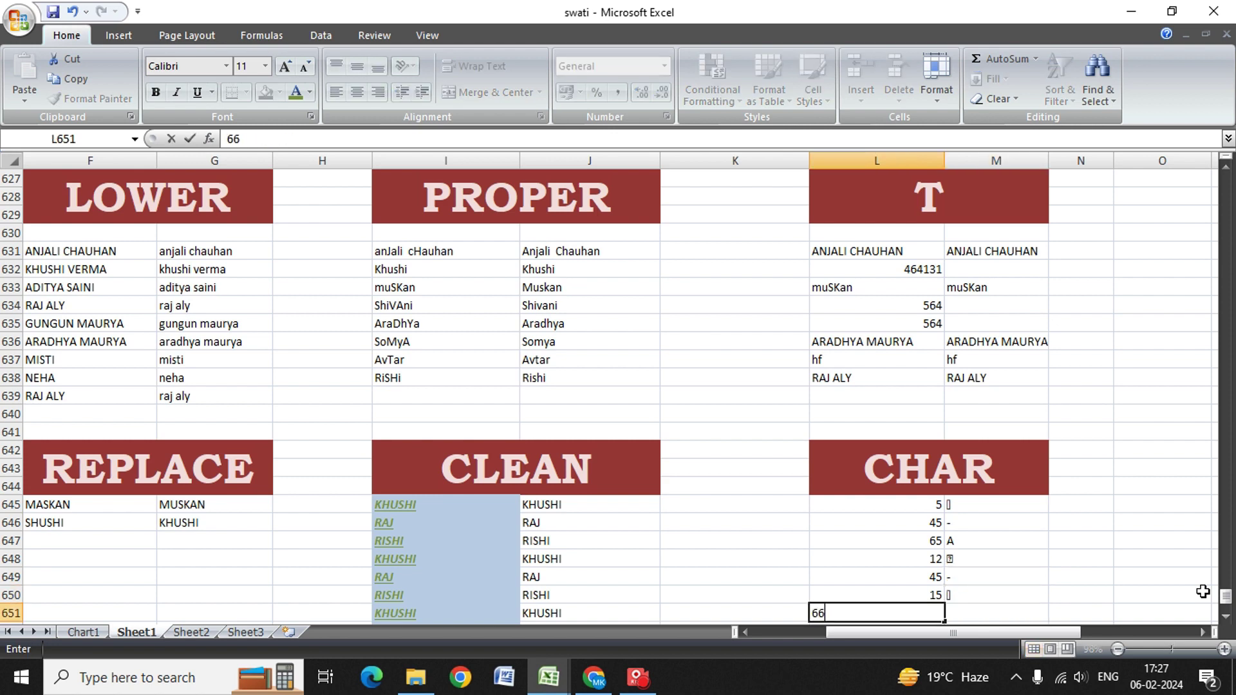
{"action": "key", "text": "Return"}
{"action": "type", "text": "67"}
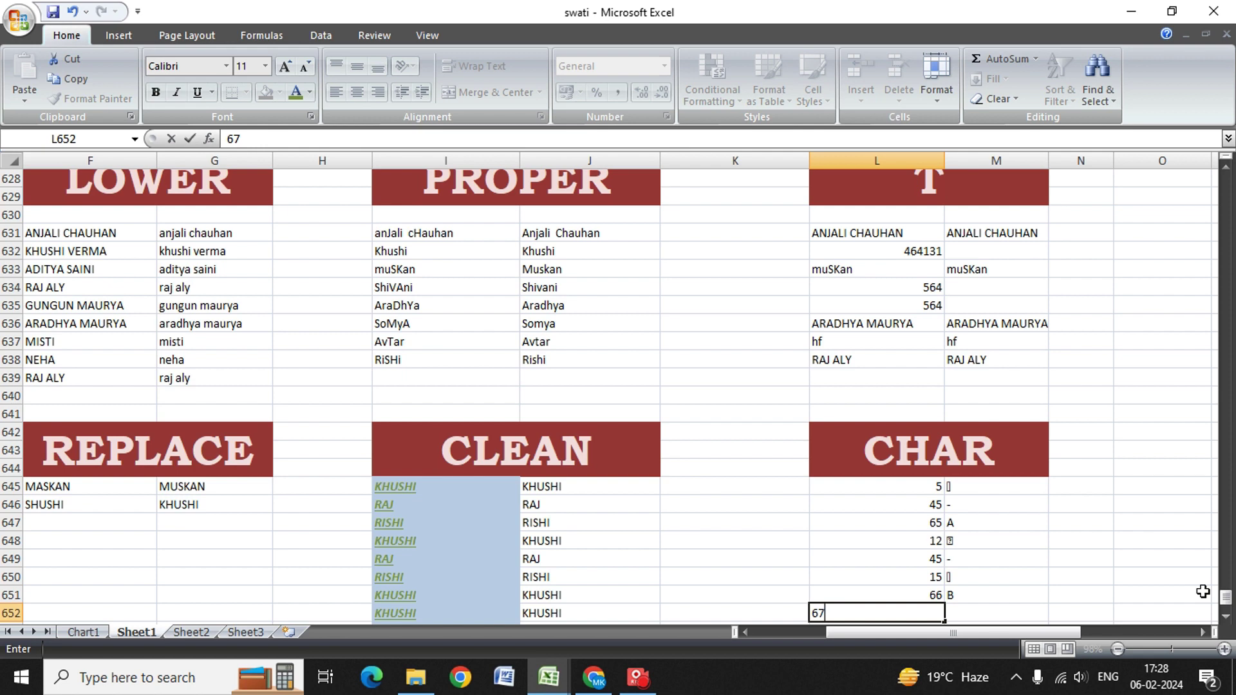
{"action": "key", "text": "Return"}
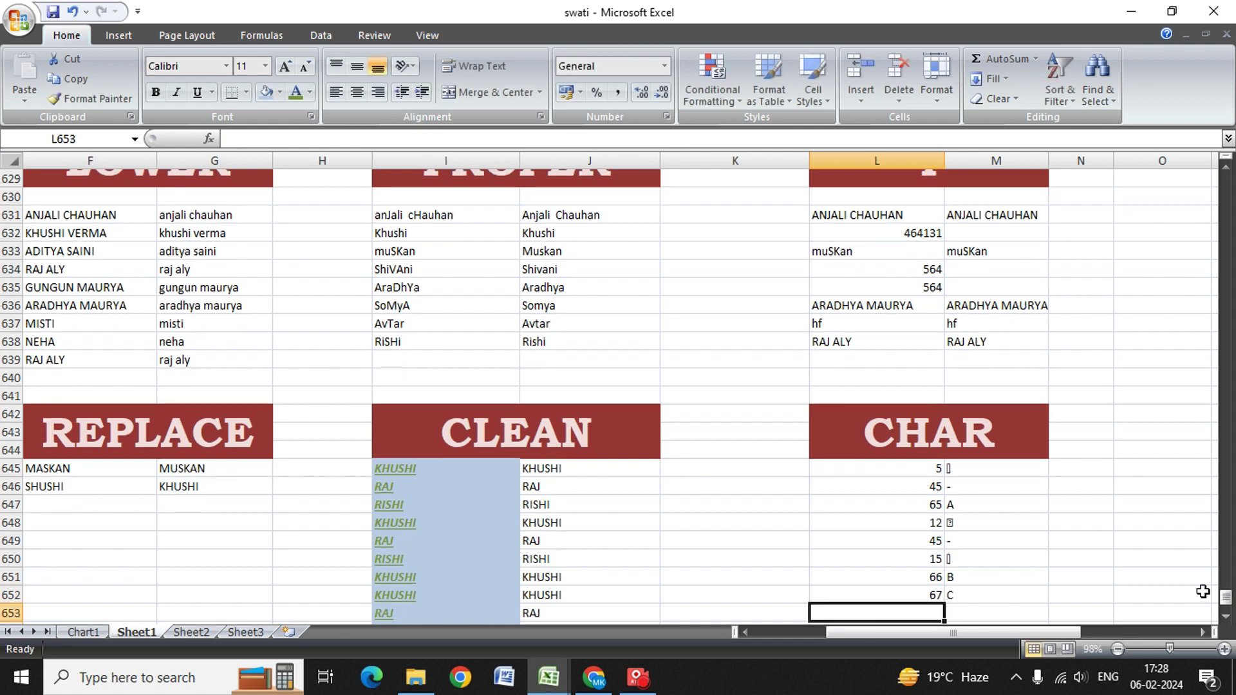
{"action": "type", "text": "6"}
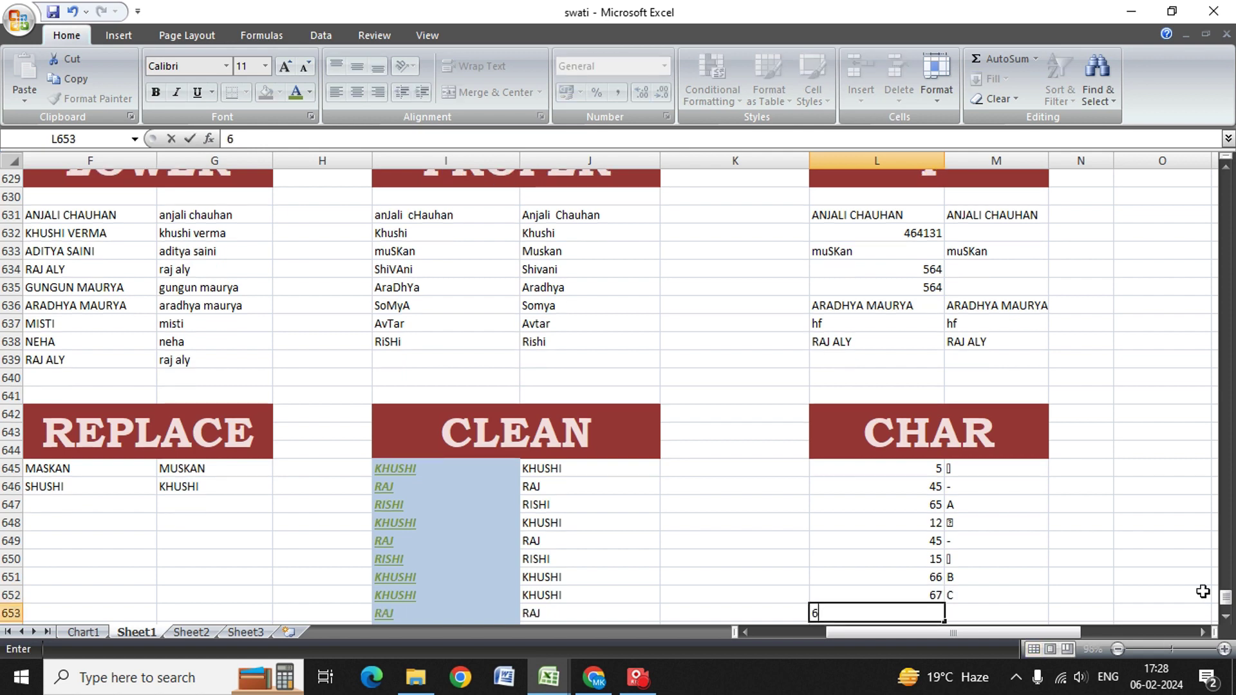
{"action": "key", "text": "Tab"}
{"action": "key", "text": "Up"}
{"action": "key", "text": "Up"}
{"action": "key", "text": "Up"}
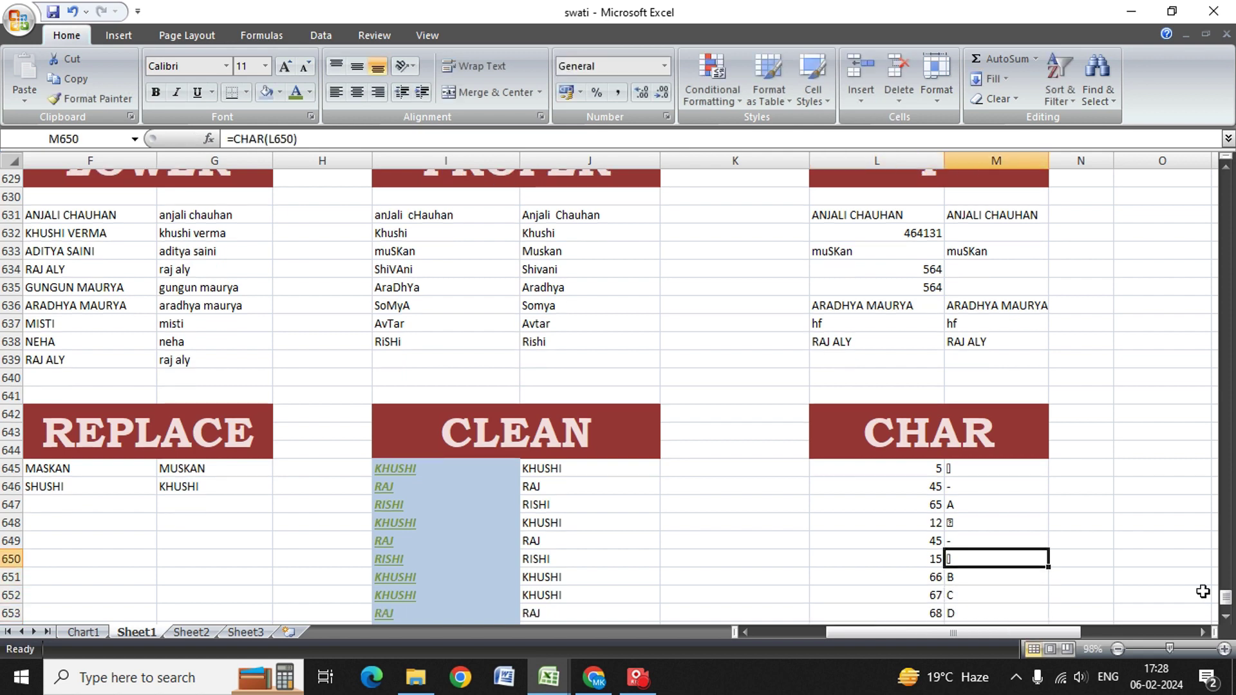
{"action": "key", "text": "Down"}
{"action": "key", "text": "Down"}
{"action": "key", "text": "Down"}
{"action": "key", "text": "Down"}
Add codes 99 and 98 in L654:L655, producing c and b.
{"action": "key", "text": "Left"}
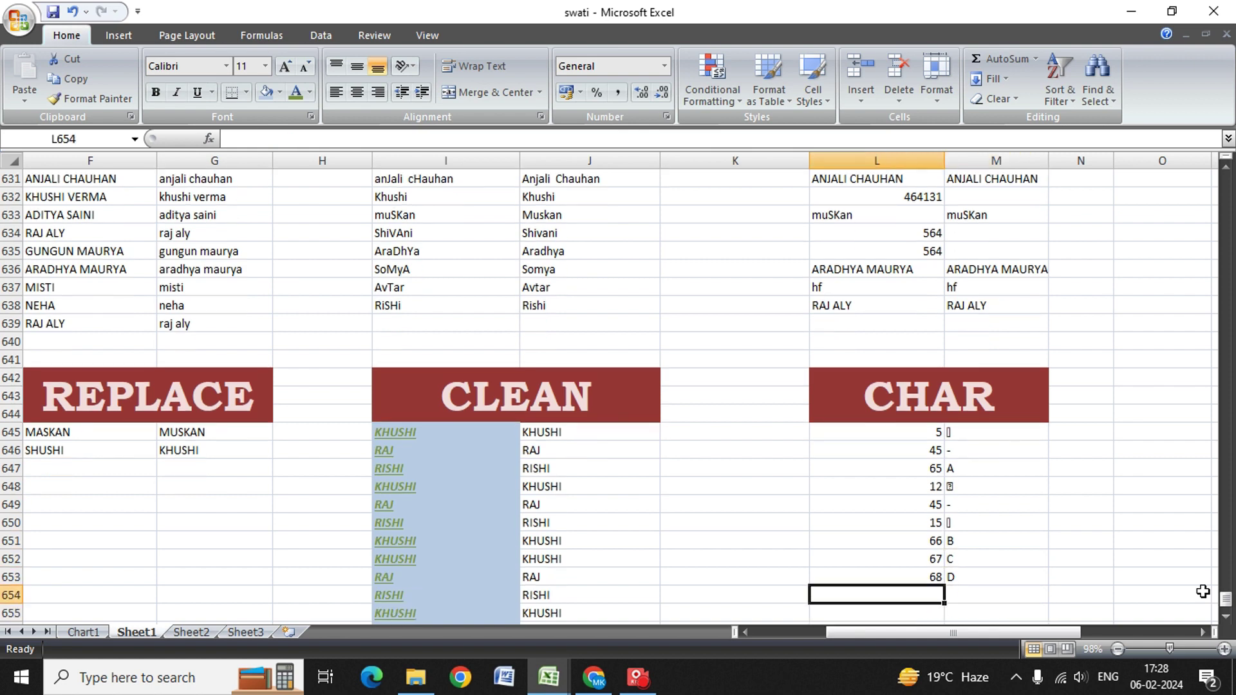
{"action": "type", "text": "6"}
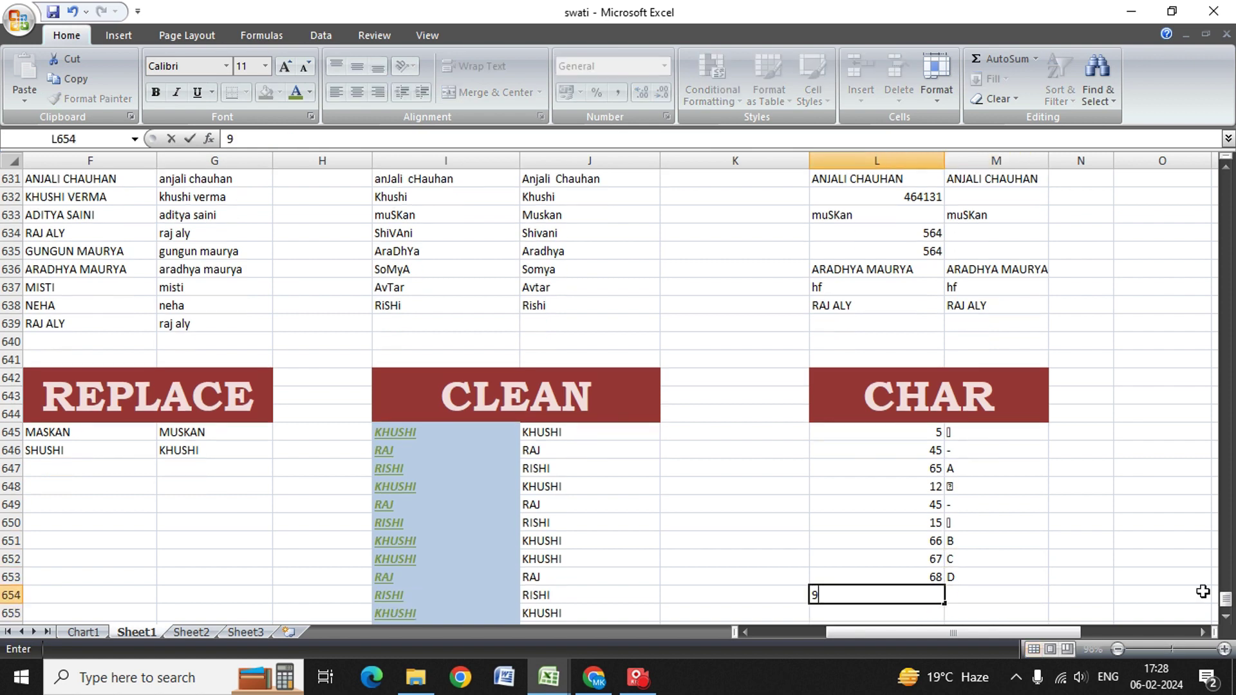
{"action": "key", "text": "Tab"}
{"action": "key", "text": "Down"}
{"action": "key", "text": "Left"}
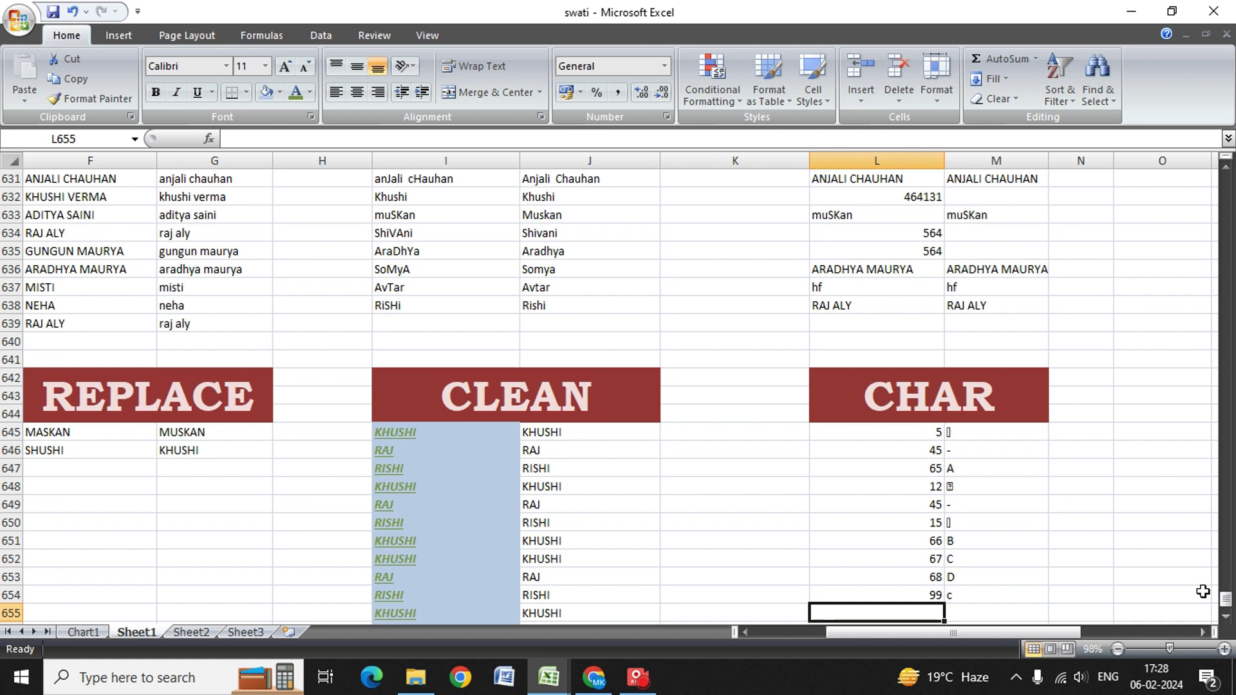
{"action": "type", "text": "98"}
{"action": "key", "text": "Return"}
Review the CHAR results up column M back to the CHAR header.
{"action": "key", "text": "Up"}
{"action": "key", "text": "Right"}
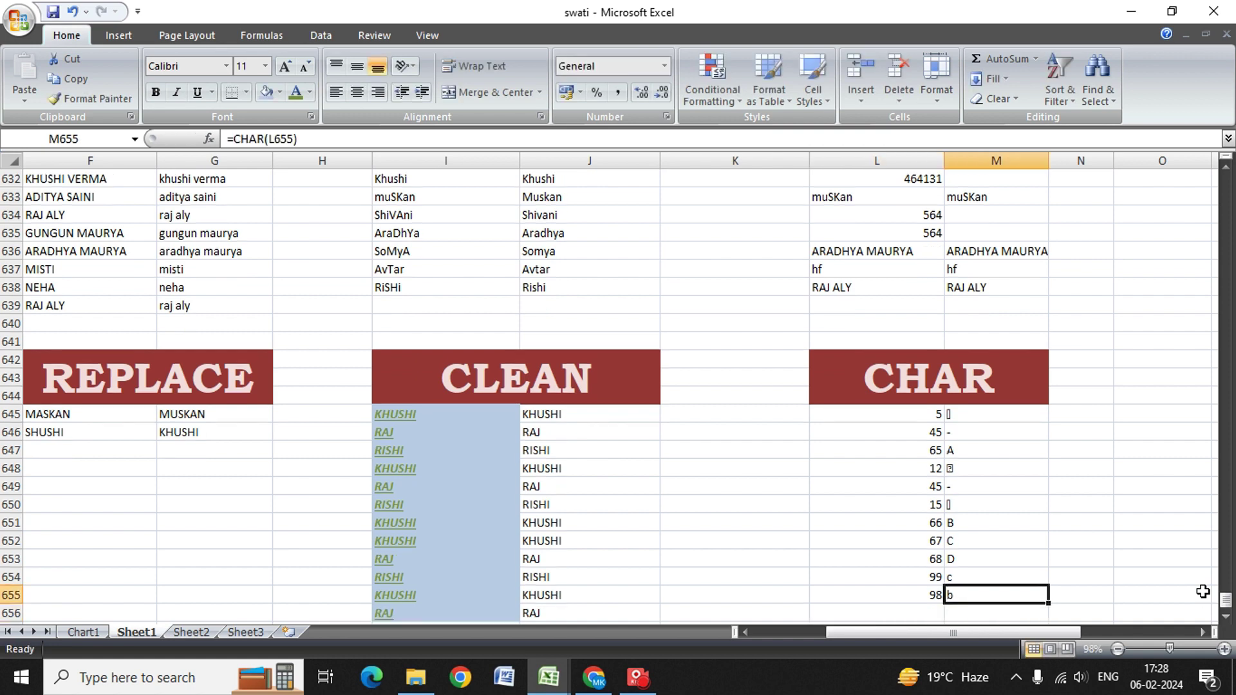
{"action": "key", "text": "Up"}
{"action": "key", "text": "Up"}
{"action": "key", "text": "Up"}
{"action": "key", "text": "Up"}
{"action": "key", "text": "Up"}
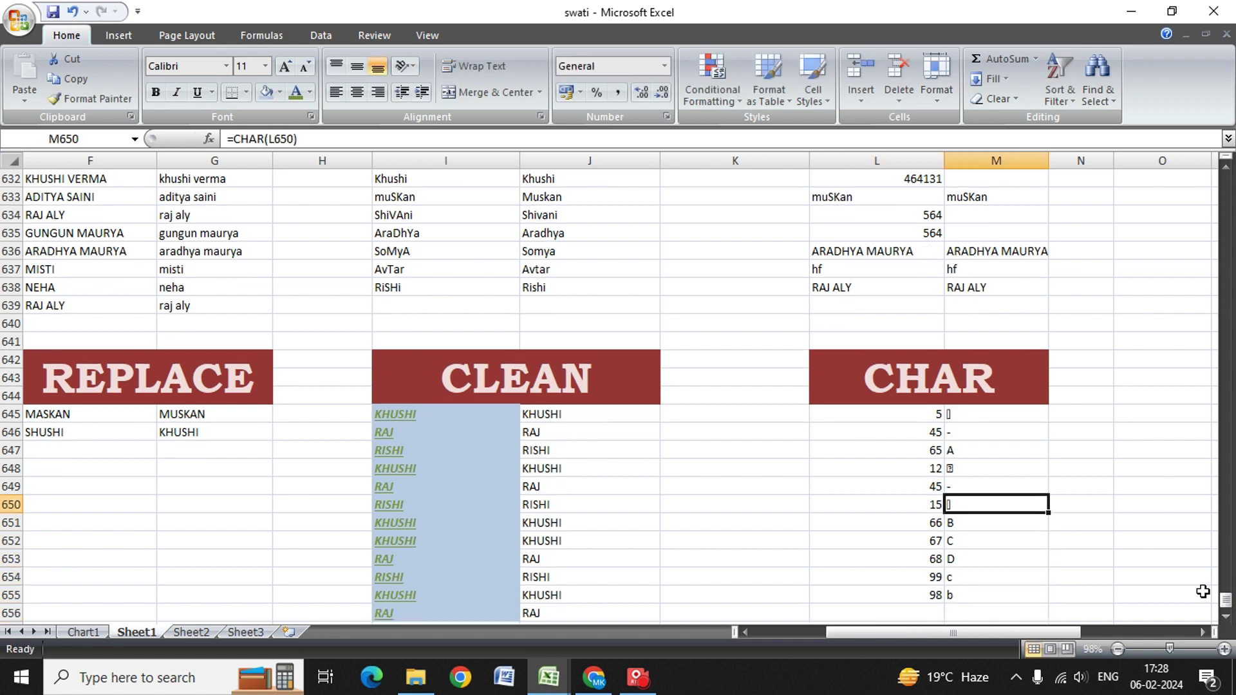
{"action": "key", "text": "Up"}
{"action": "key", "text": "Up"}
{"action": "key", "text": "Up"}
{"action": "key", "text": "Left"}
{"action": "key", "text": "Left"}
{"action": "key", "text": "Up"}
{"action": "key", "text": "Right"}
{"action": "key", "text": "Up"}
{"action": "key", "text": "Up"}
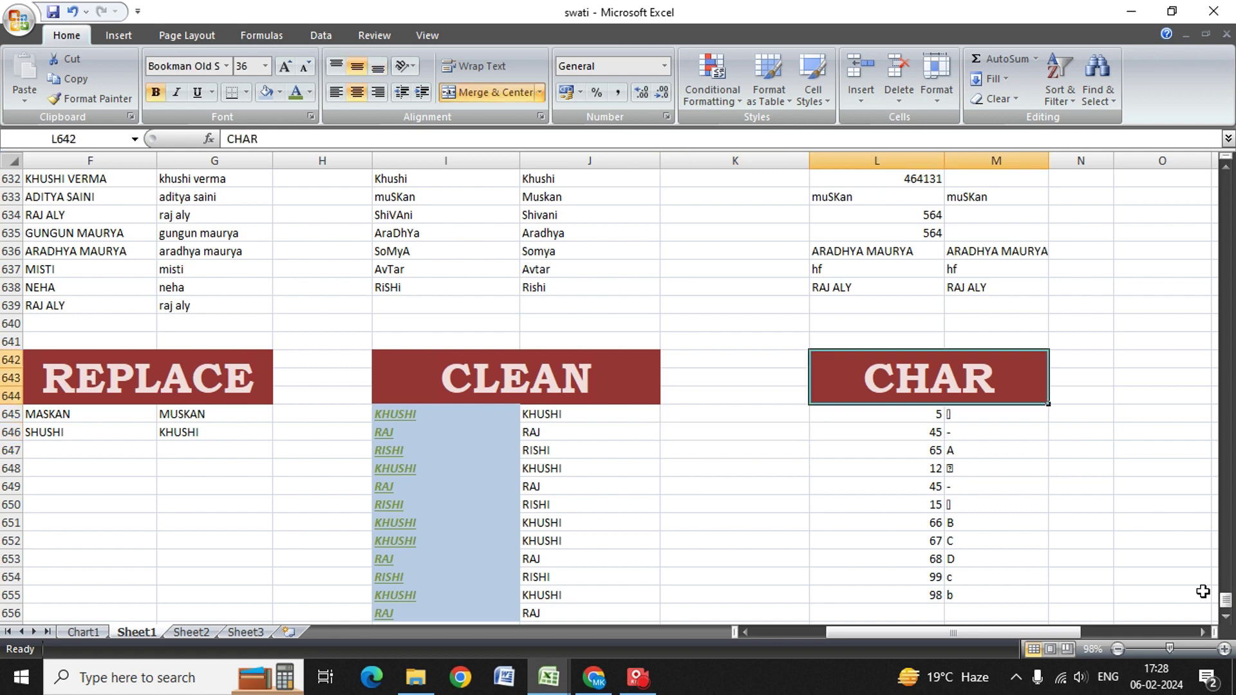
{"action": "key", "text": "Down"}
{"action": "key", "text": "Down"}
{"action": "key", "text": "Down"}
{"action": "key", "text": "Down"}
{"action": "key", "text": "Down"}
{"action": "key", "text": "Right"}
{"action": "key", "text": "Up"}
{"action": "key", "text": "Up"}
{"action": "key", "text": "Up"}
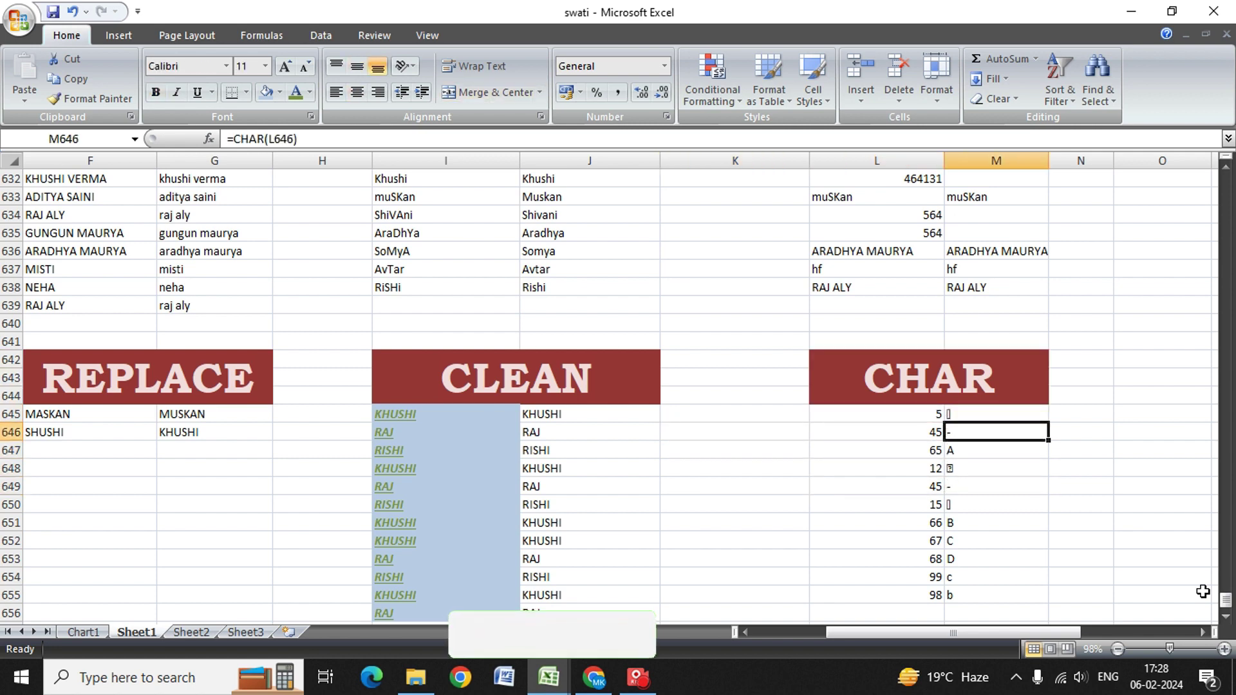
{"action": "key", "text": "Up"}
{"action": "key", "text": "Up"}
{"action": "key", "text": "Down"}
{"action": "key", "text": "Down"}
{"action": "key", "text": "Down"}
{"action": "key", "text": "Down"}
{"action": "key", "text": "Down"}
{"action": "key", "text": "Down"}
{"action": "key", "text": "Down"}
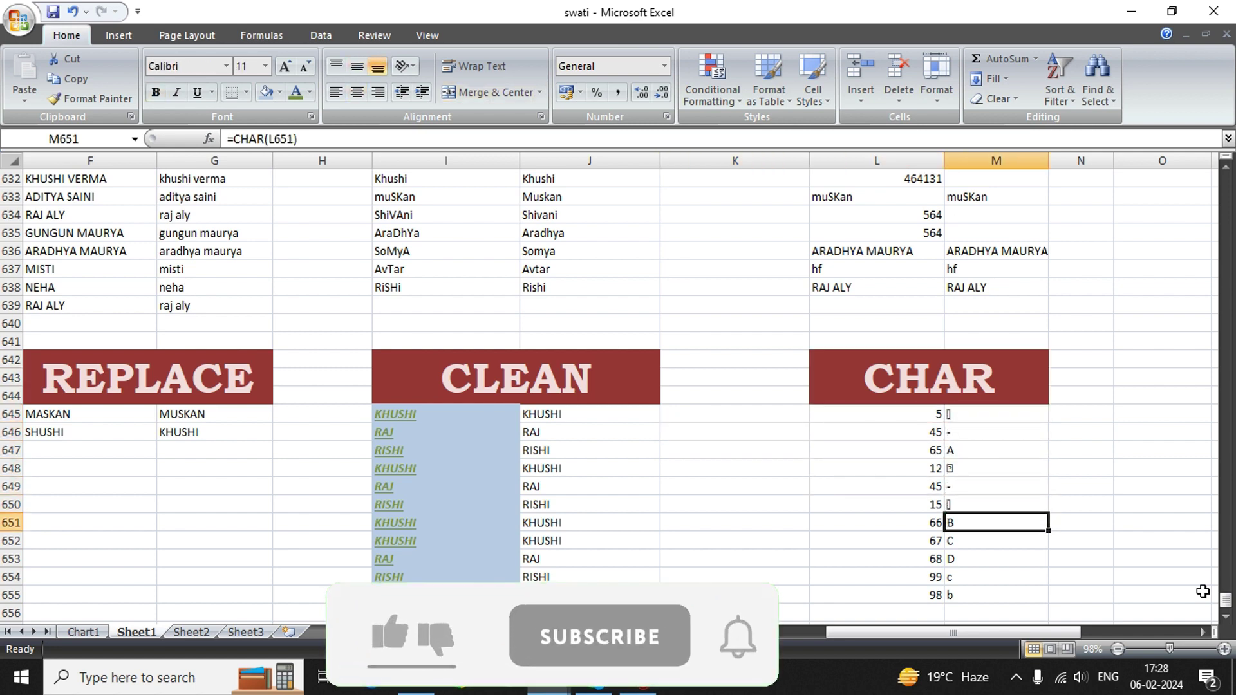
{"action": "key", "text": "Left"}
{"action": "key", "text": "Left"}
{"action": "key", "text": "Left"}
{"action": "key", "text": "Left"}
{"action": "key", "text": "Left"}
{"action": "key", "text": "Left"}
{"action": "key", "text": "Right"}
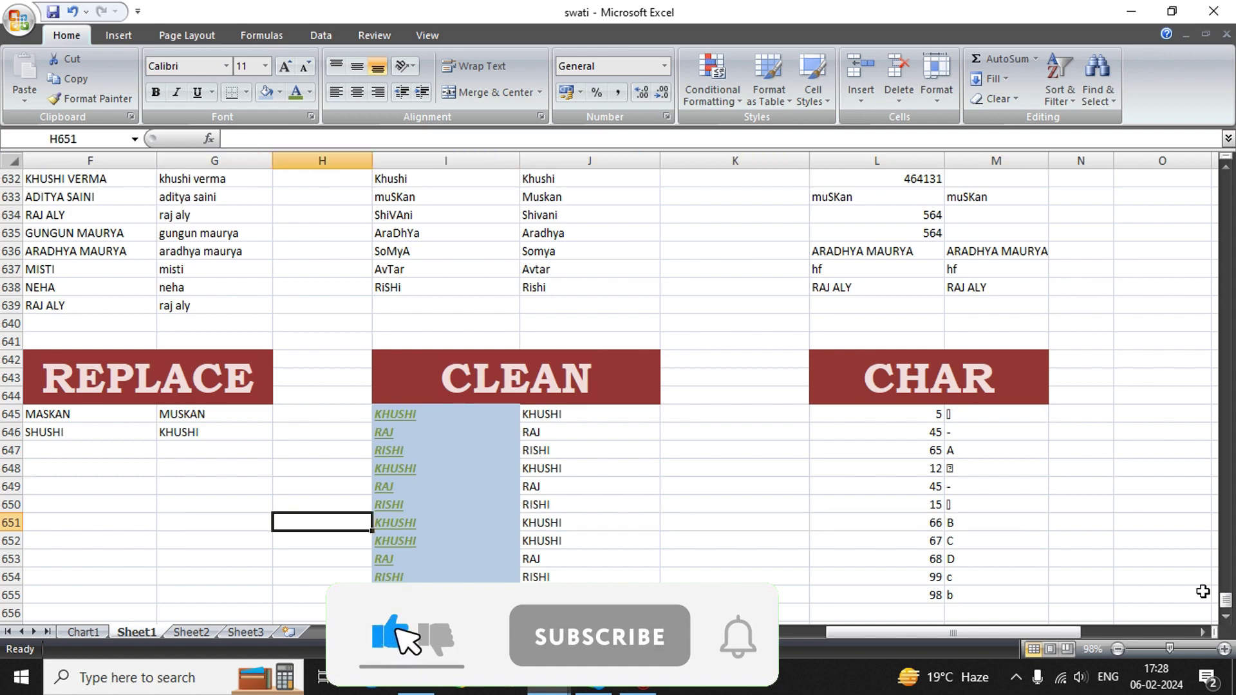
{"action": "key", "text": "Left"}
{"action": "key", "text": "Left"}
{"action": "key", "text": "Left"}
{"action": "key", "text": "Left"}
{"action": "key", "text": "Left"}
{"action": "key", "text": "Left"}
{"action": "key", "text": "Left"}
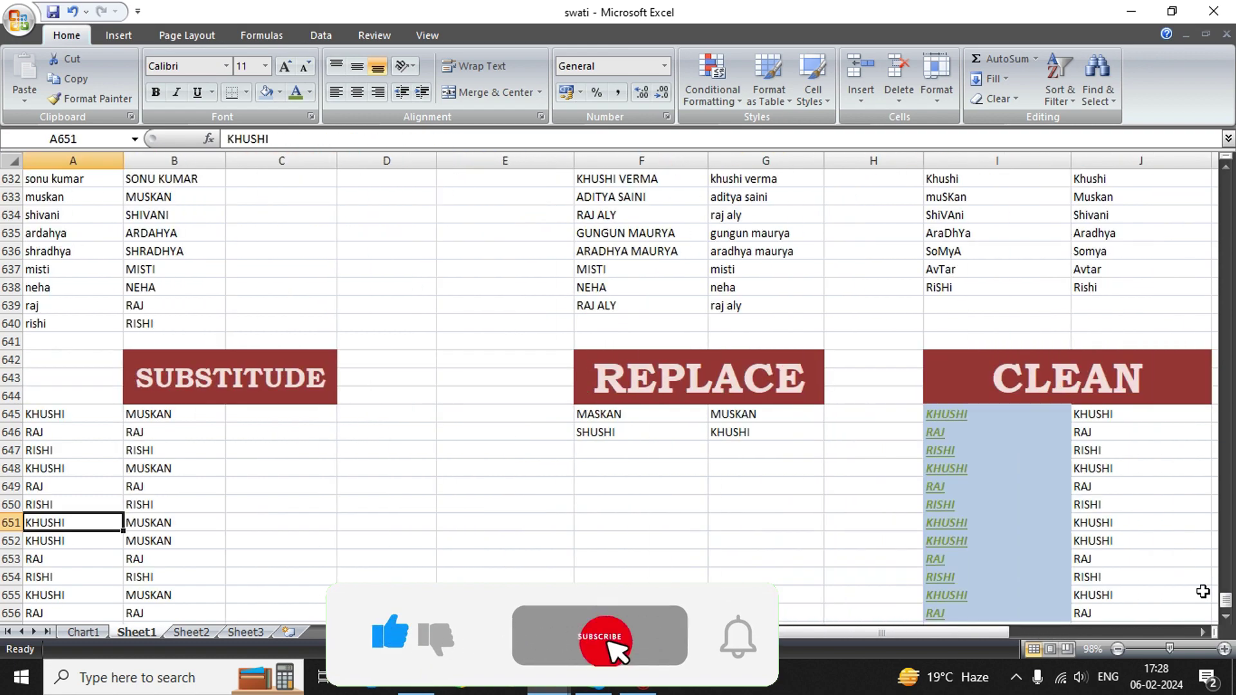
{"action": "key", "text": "Down"}
{"action": "key", "text": "Down"}
{"action": "key", "text": "Down"}
{"action": "key", "text": "Up"}
{"action": "key", "text": "Up"}
{"action": "key", "text": "Up"}
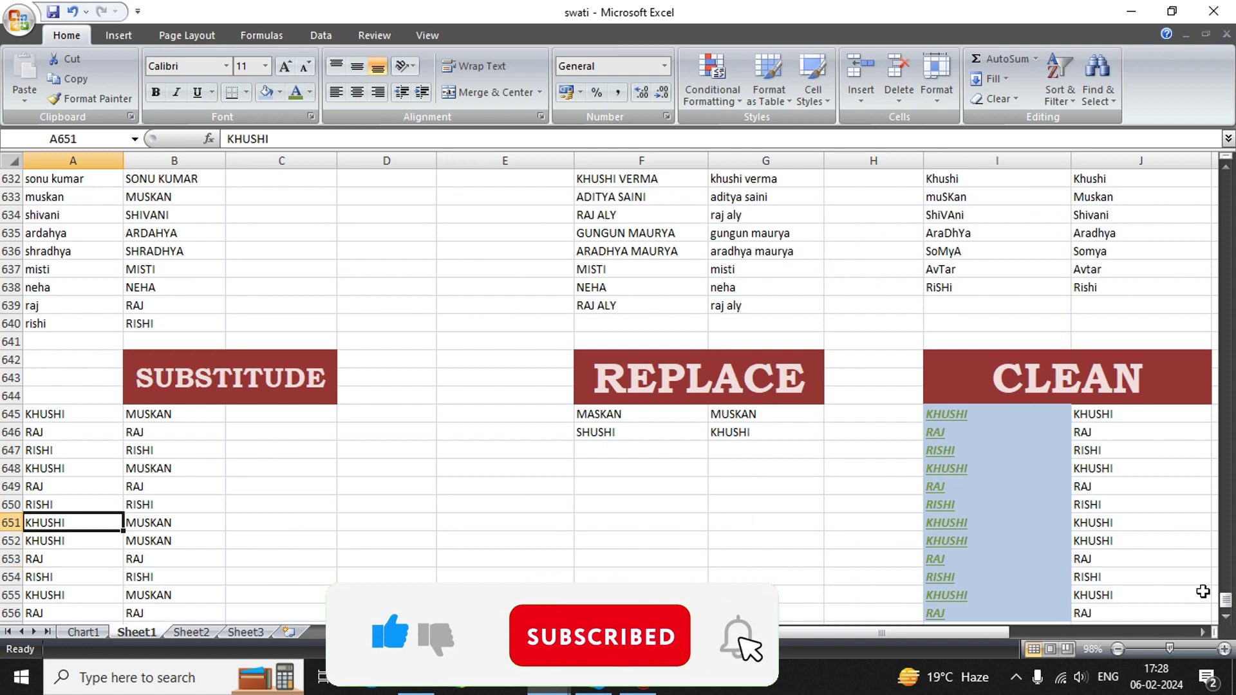
{"action": "key", "text": "Up"}
{"action": "key", "text": "Up"}
{"action": "key", "text": "Up"}
{"action": "key", "text": "Up"}
{"action": "key", "text": "Up"}
{"action": "key", "text": "Up"}
{"action": "key", "text": "Up"}
{"action": "key", "text": "Up"}
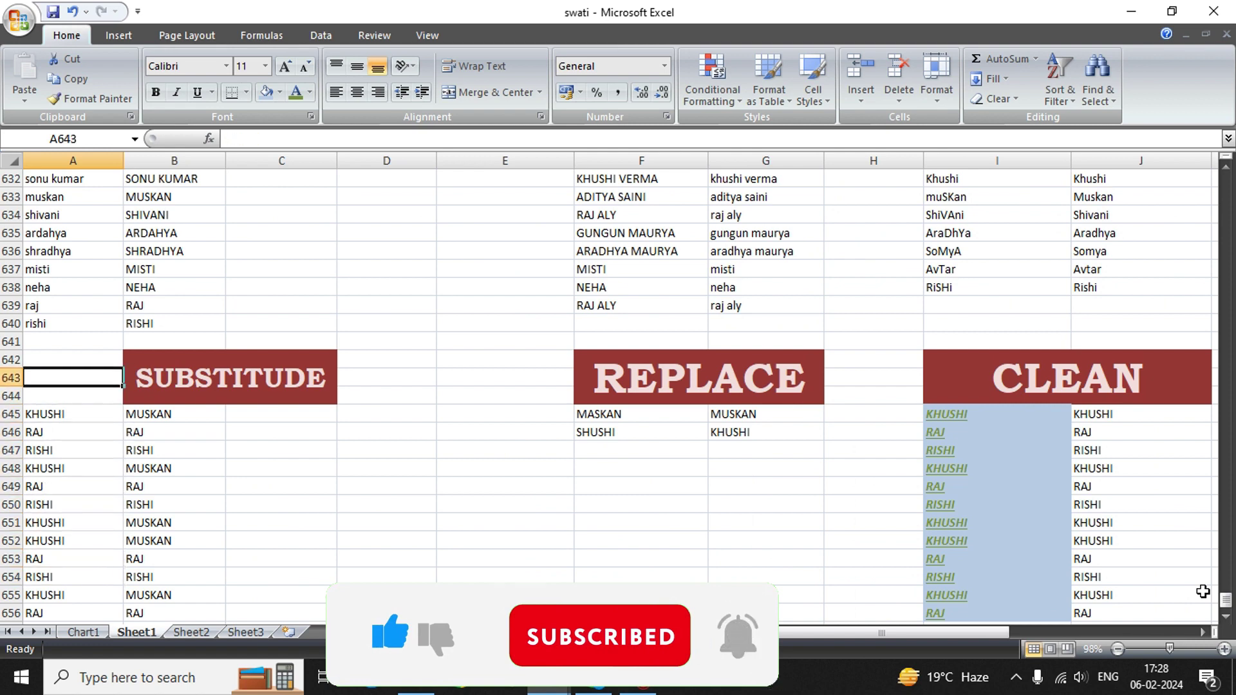
{"action": "key", "text": "Up"}
{"action": "key", "text": "Up"}
{"action": "key", "text": "Up"}
{"action": "key", "text": "Up"}
{"action": "key", "text": "Up"}
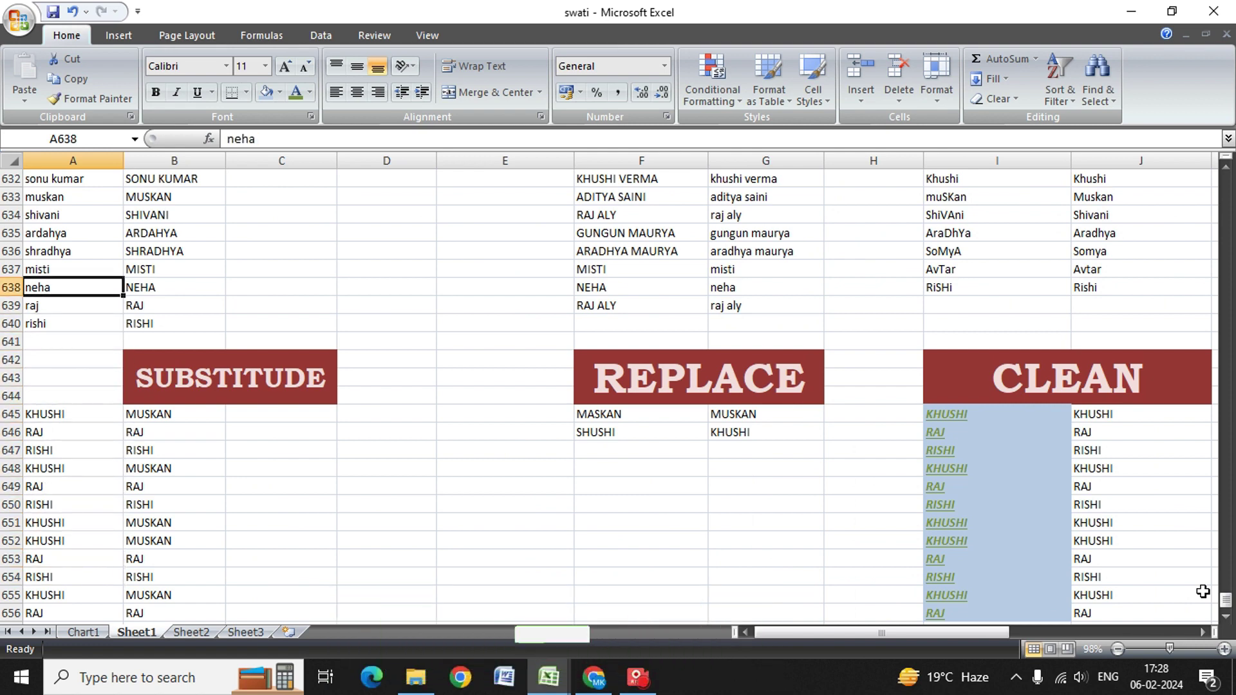
{"action": "key", "text": "Up"}
{"action": "key", "text": "Up"}
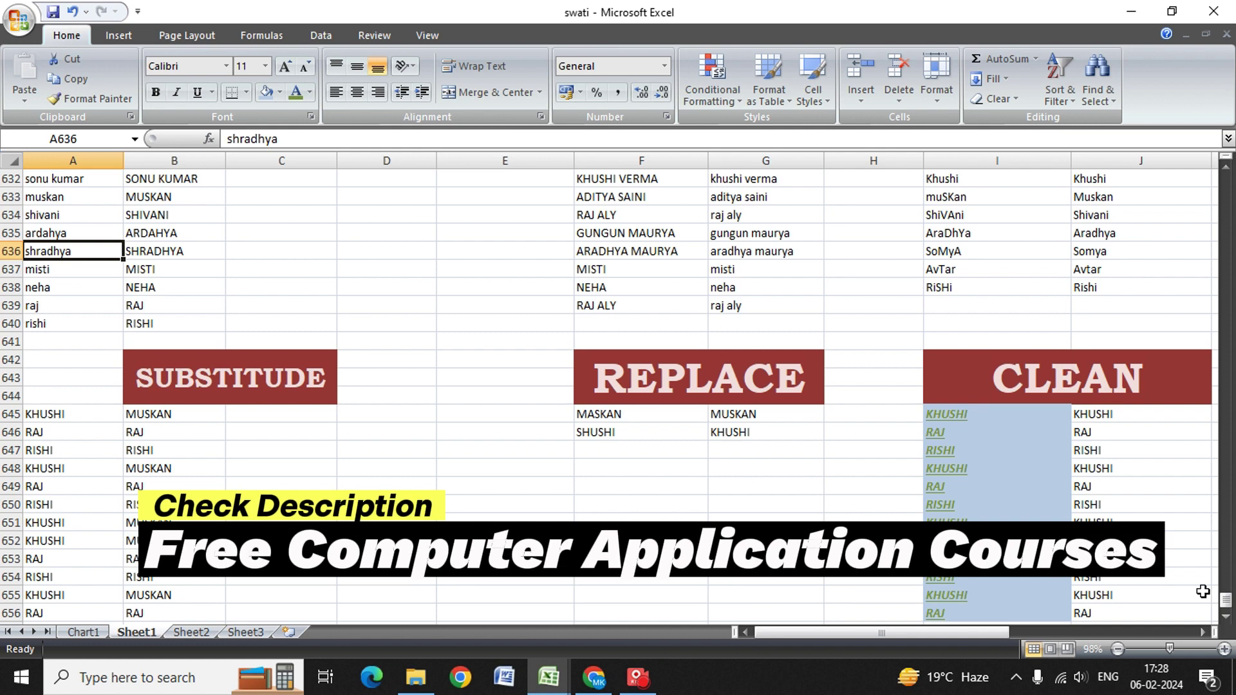